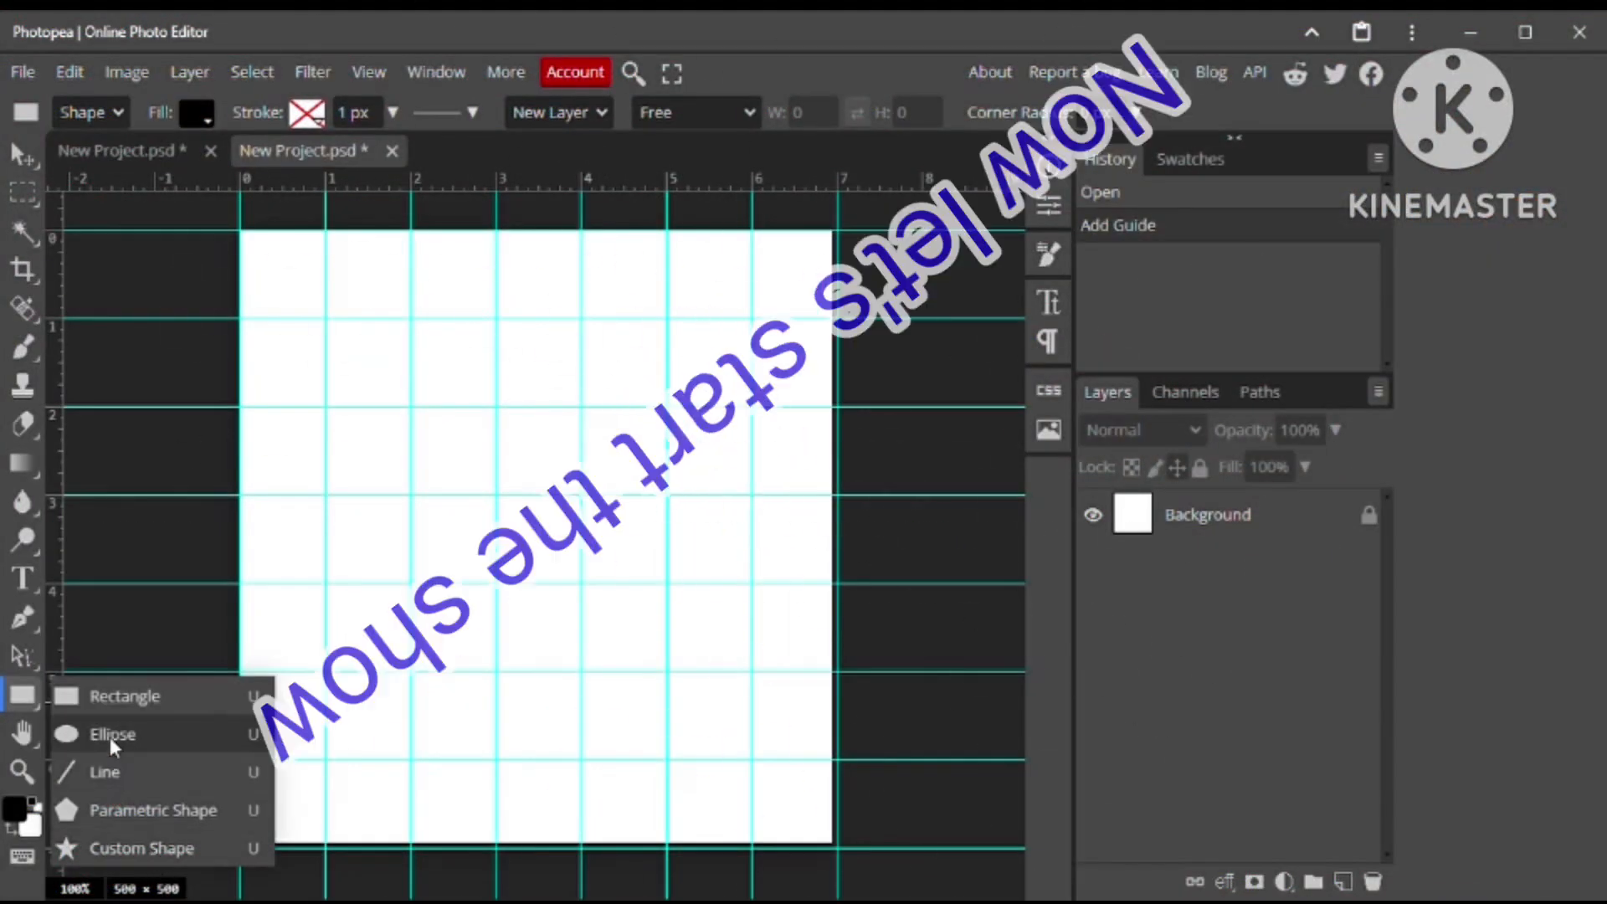
Draw a black ellipse, then reposition it and enlarge it to about 108% by 107% so it nearly fills the canvas
left_click(112, 737)
left_click_drag(315, 301, 815, 825)
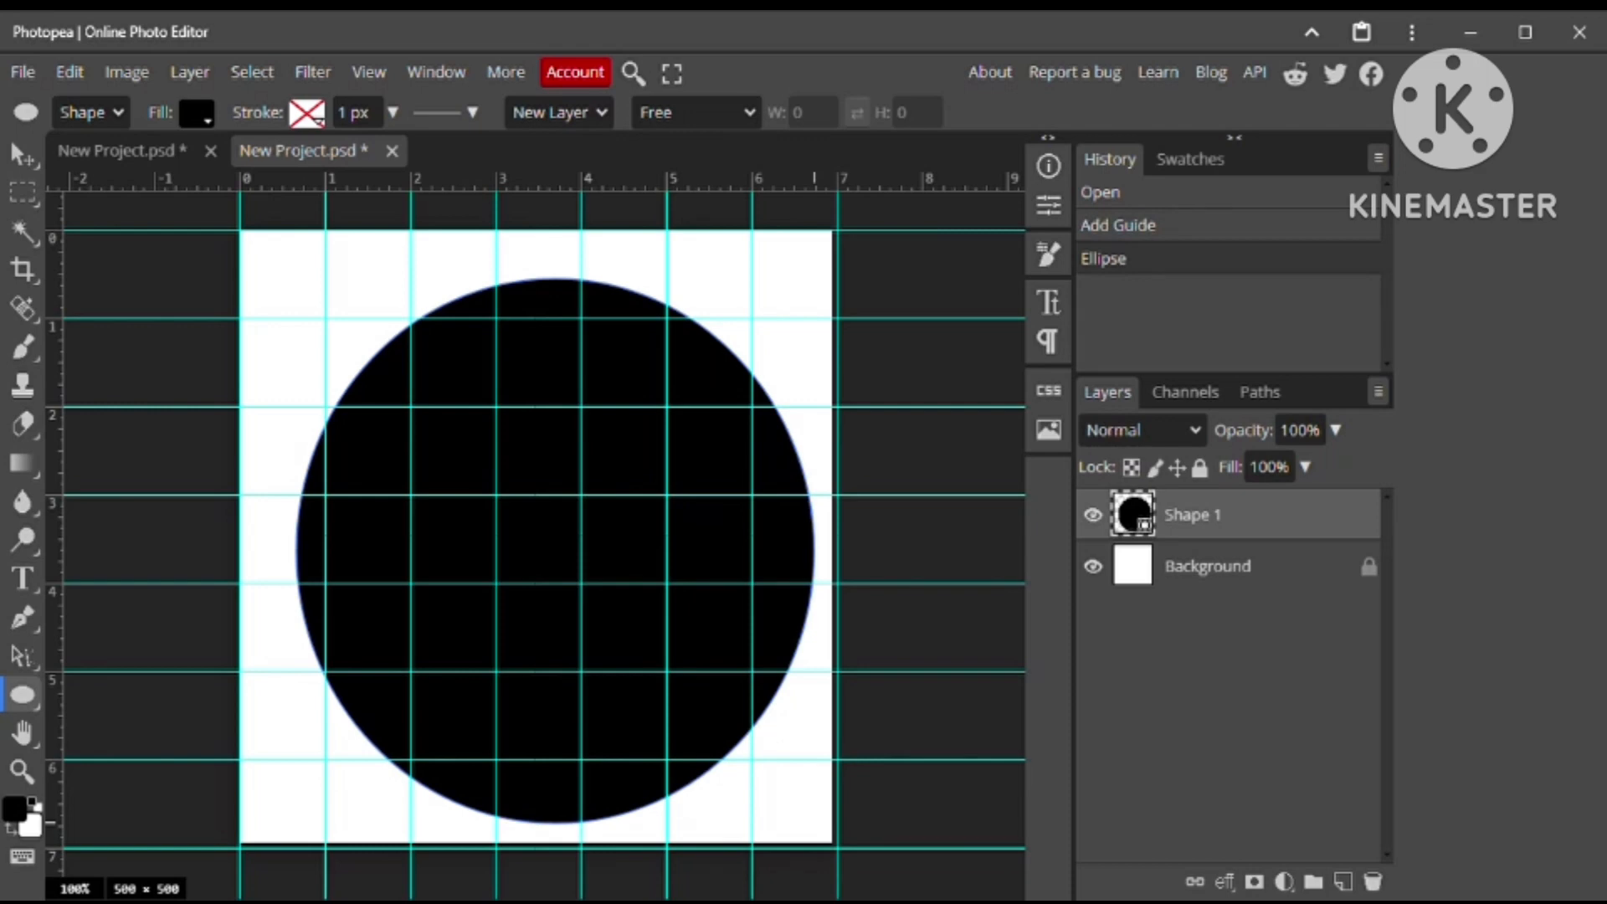
key("v")
left_click_drag(621, 570, 589, 544)
left_click_drag(784, 801, 822, 836)
left_click_drag(616, 555, 602, 535)
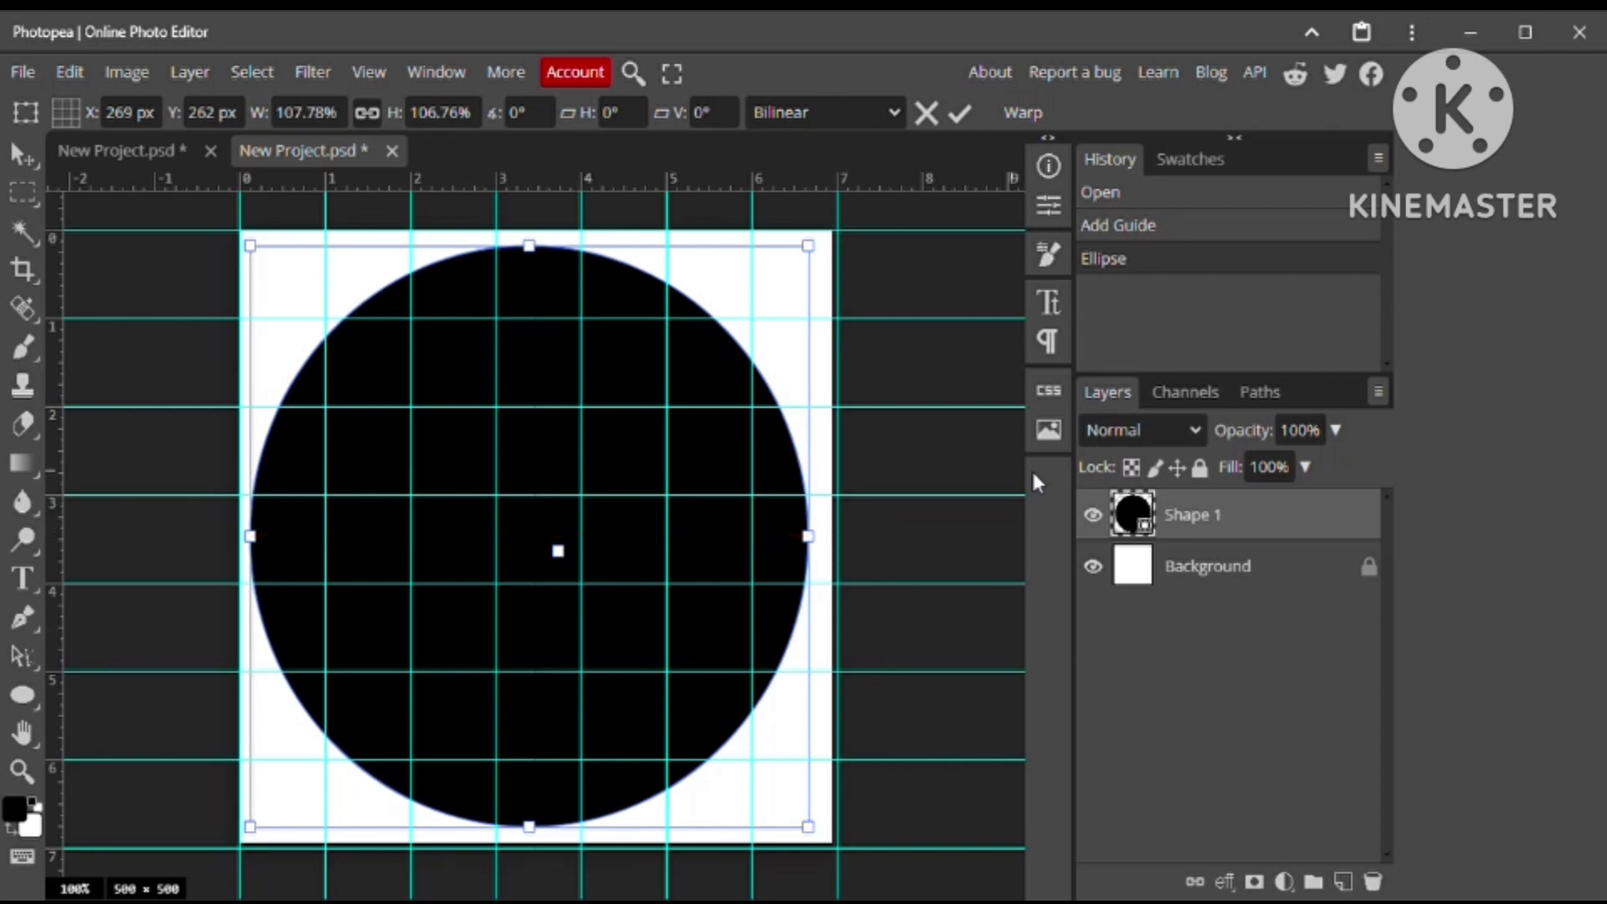
left_click(1220, 575)
left_click(1188, 517)
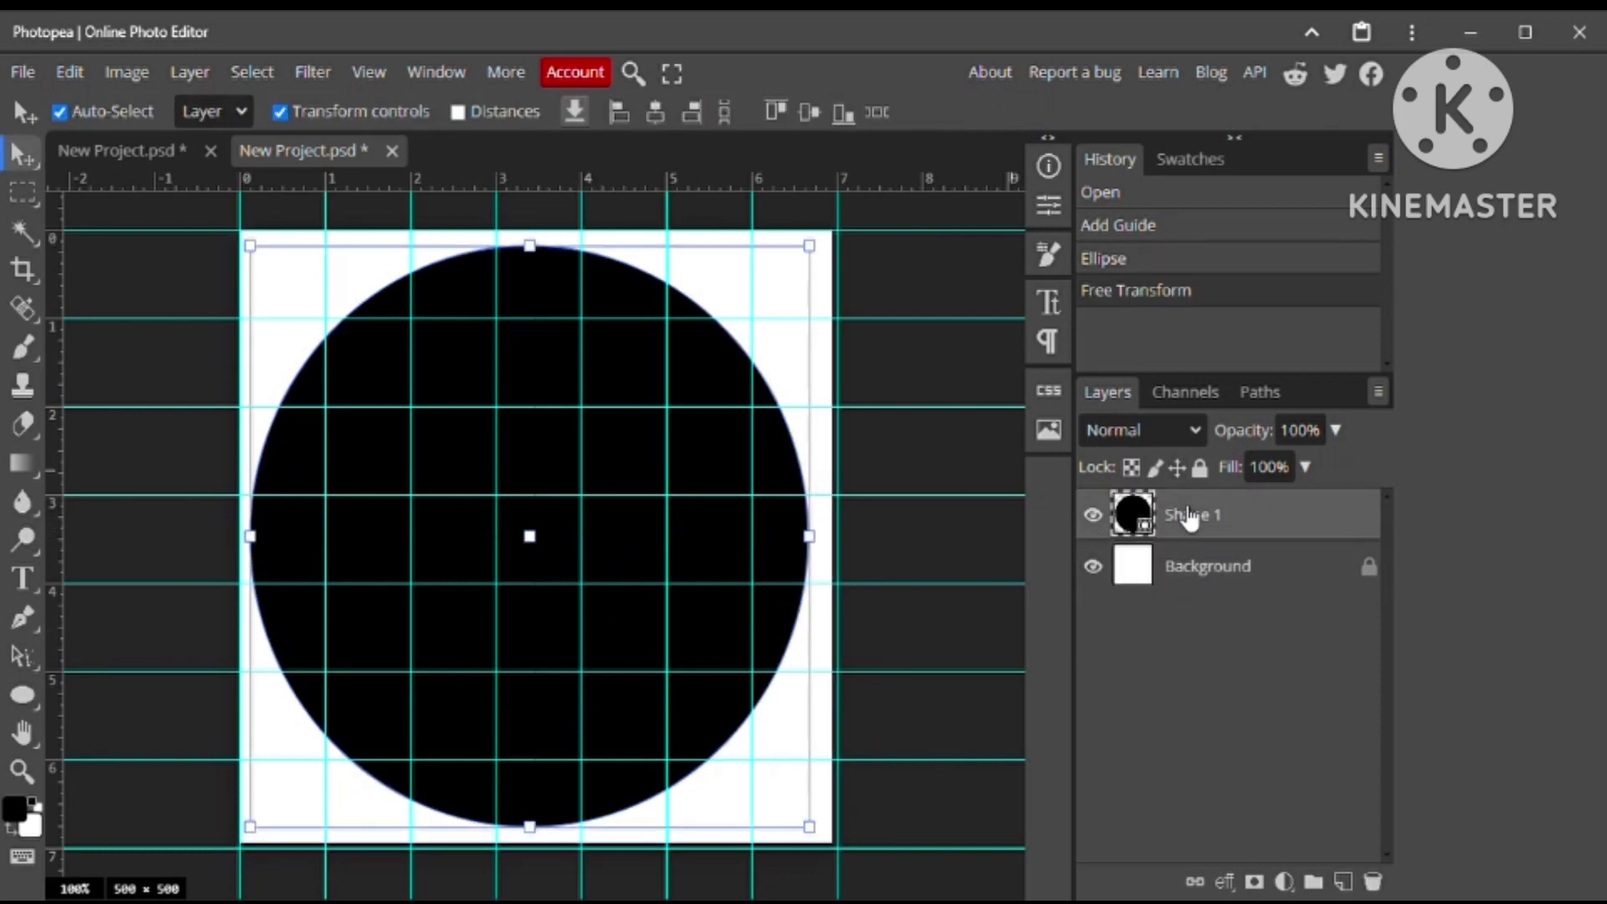
Remove the ellipse's fill and give it a solid black stroke
left_click(23, 696)
left_click(198, 112)
left_click(276, 158)
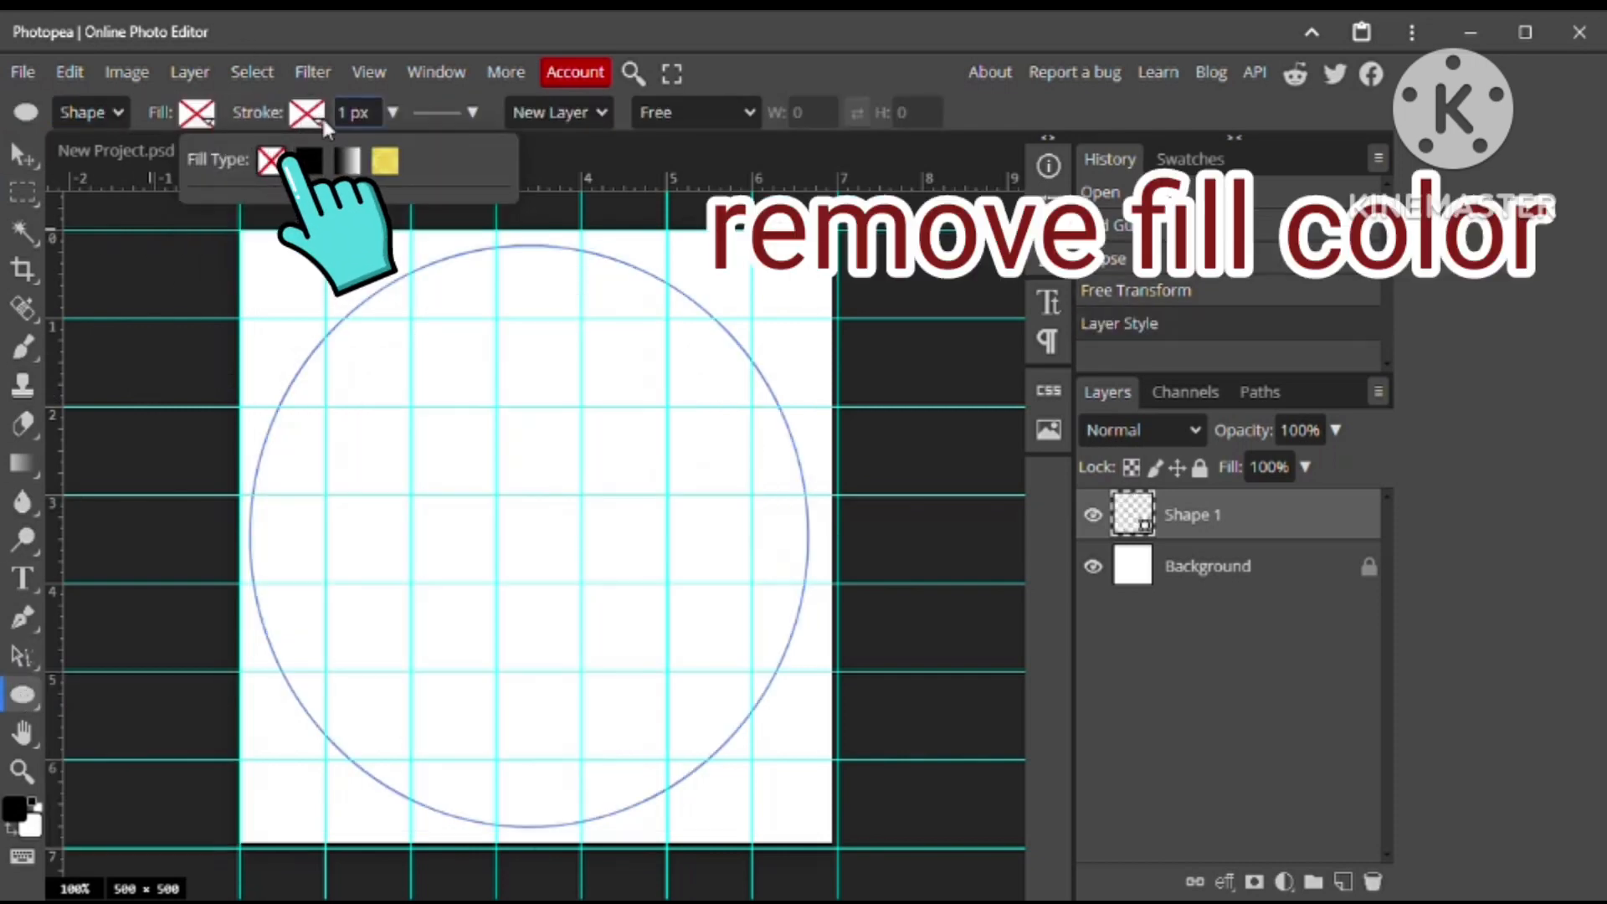
left_click(418, 159)
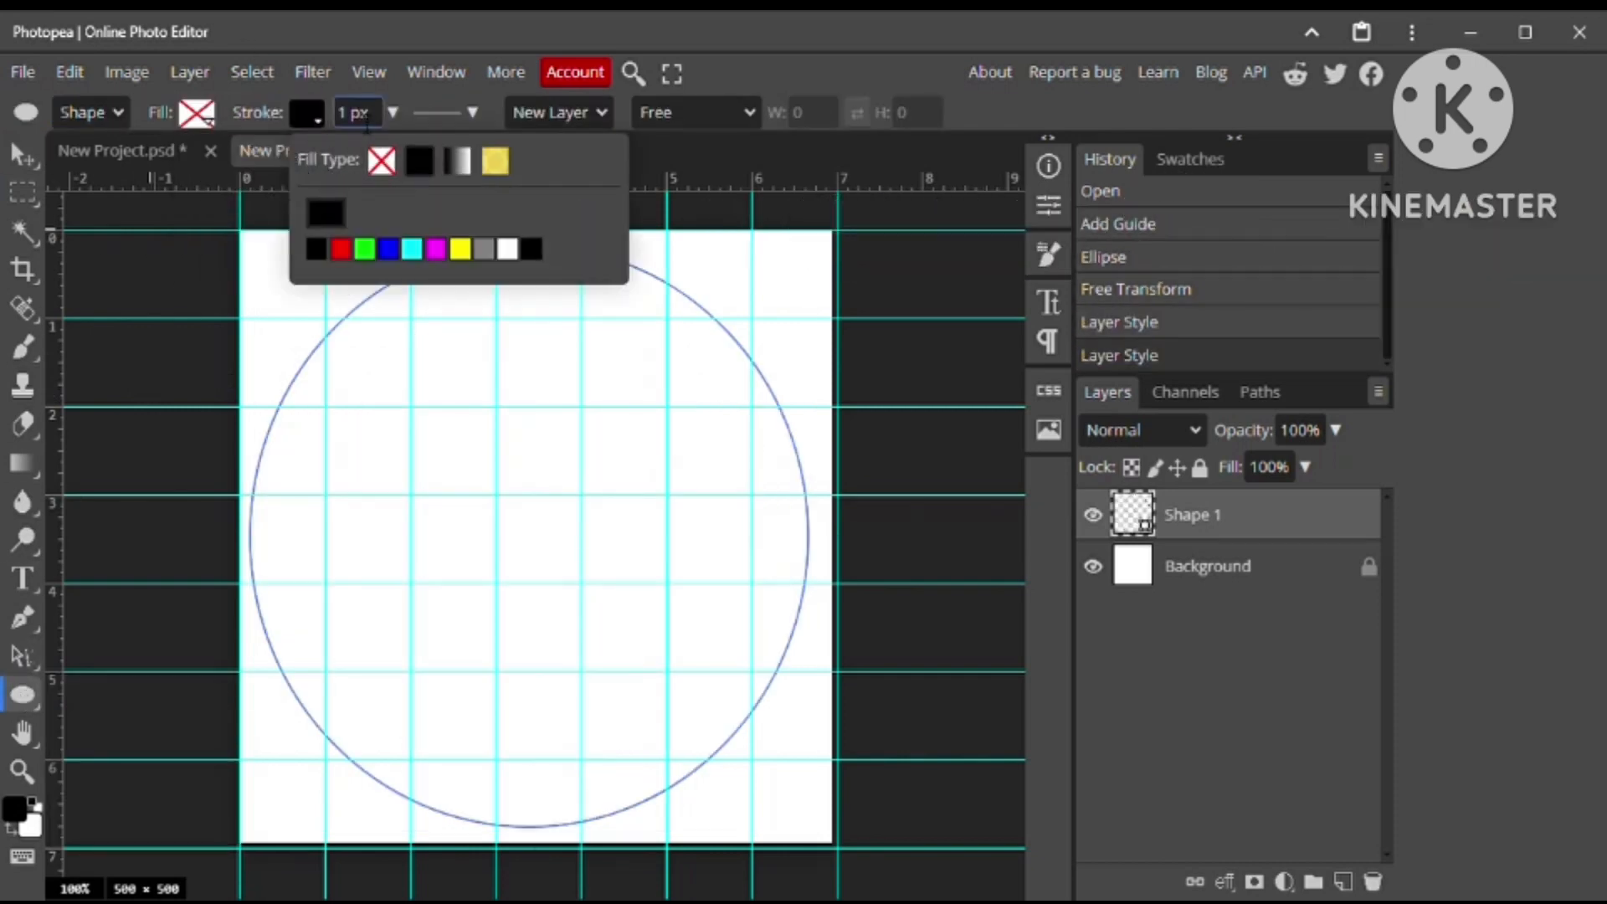
Set the ellipse's stroke width to 27 px
left_click(361, 117)
type("8")
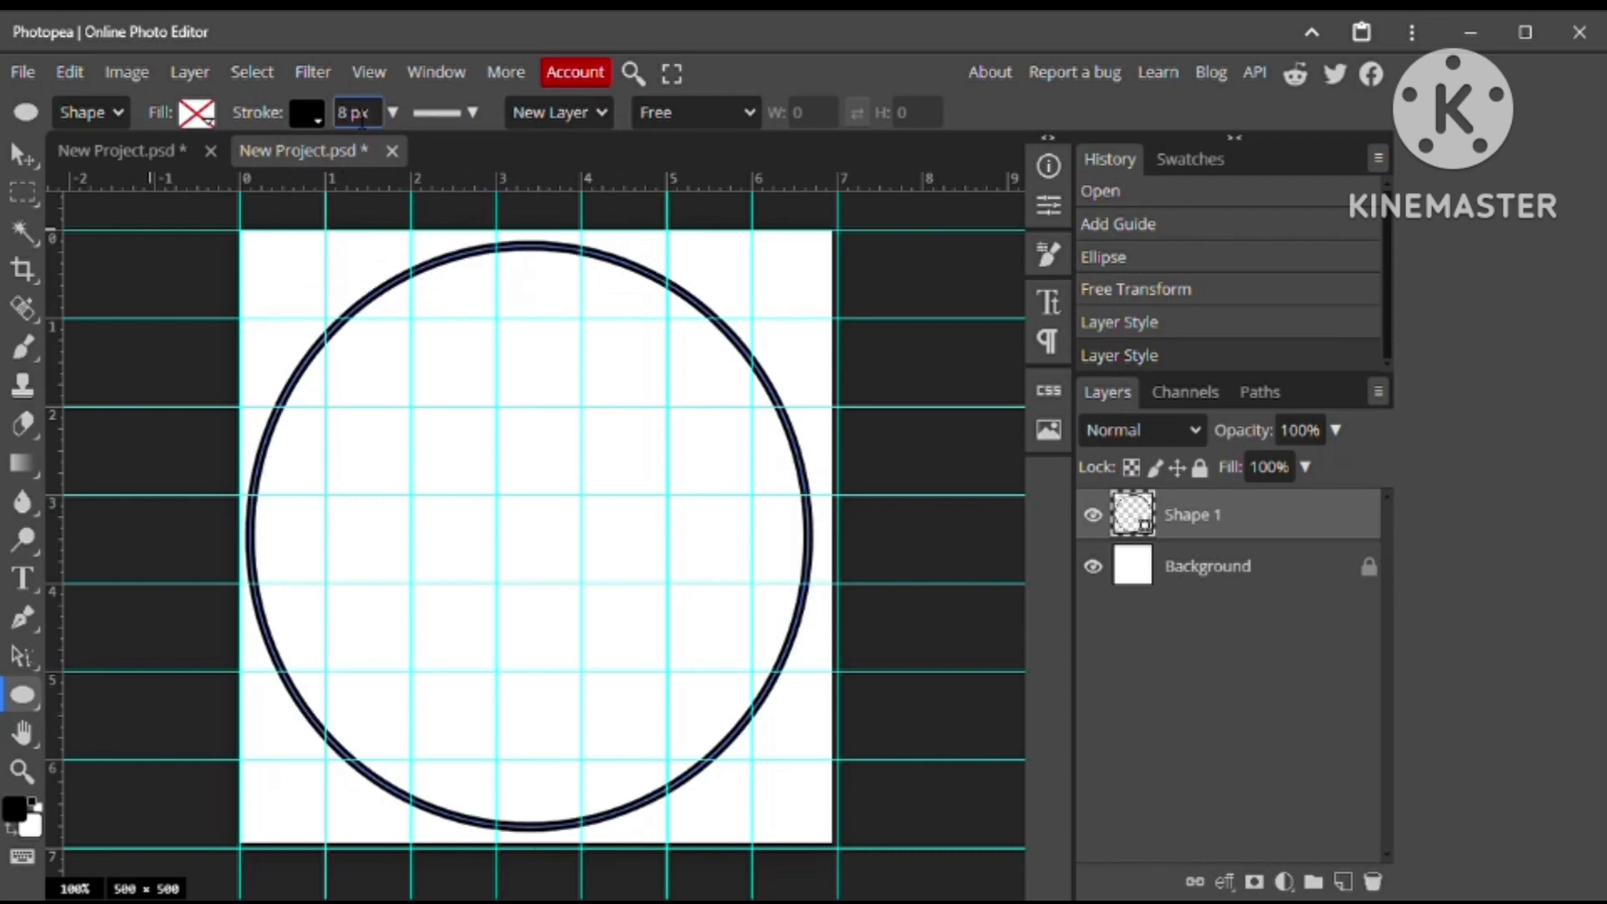
key("Delete")
key("ctrl+z")
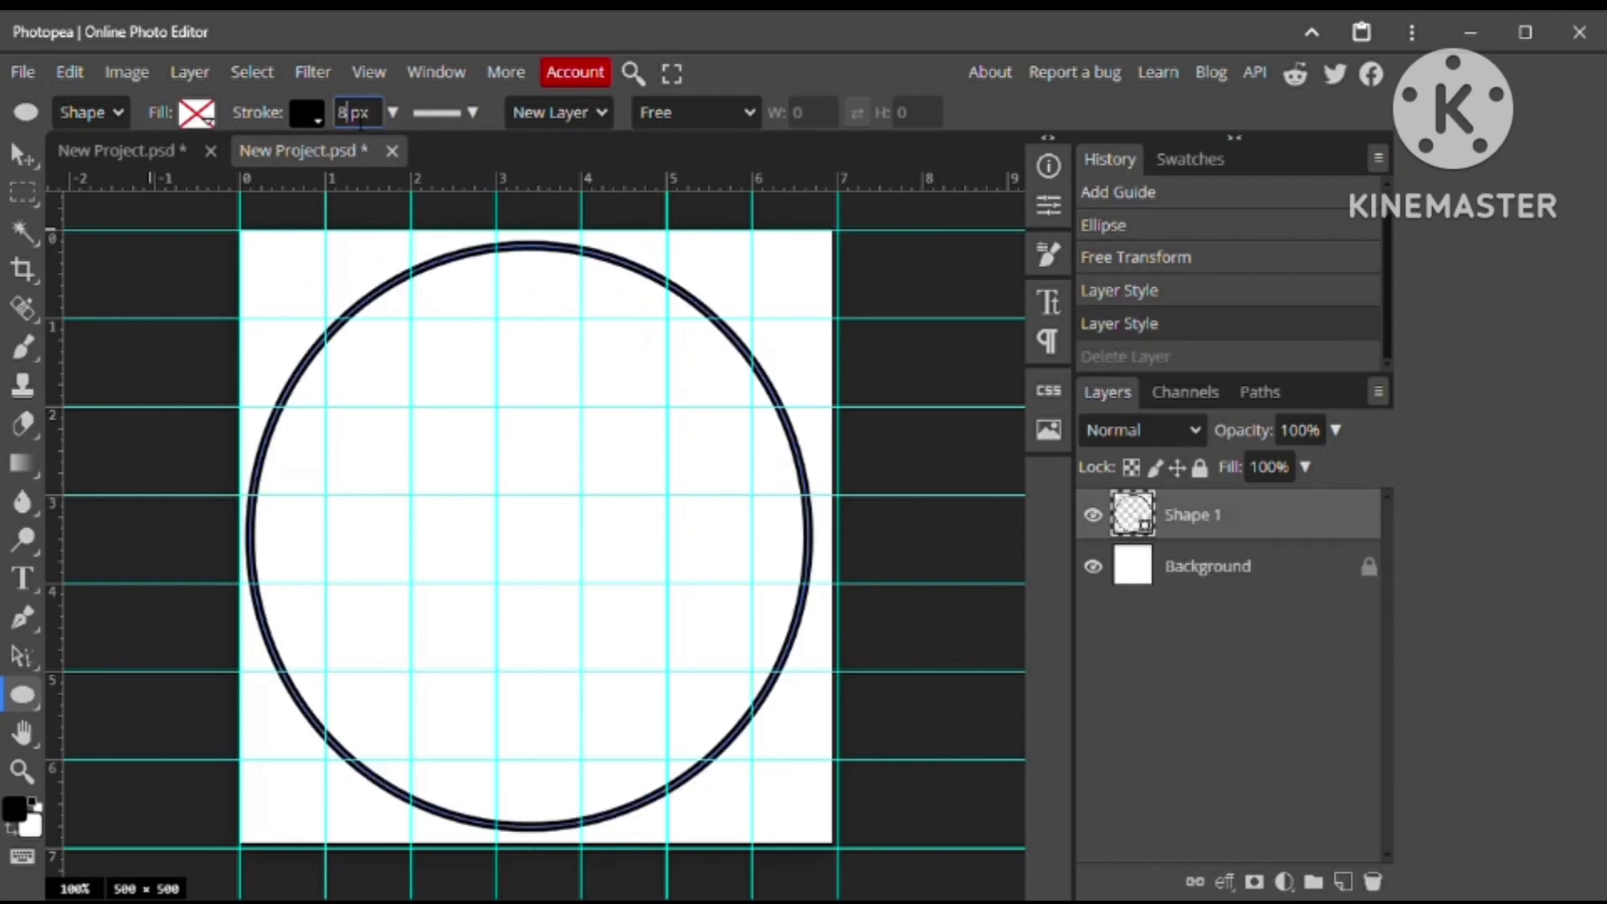
type("22")
Shift the ring slightly to the right so it sits centred on the canvas
left_click(23, 155)
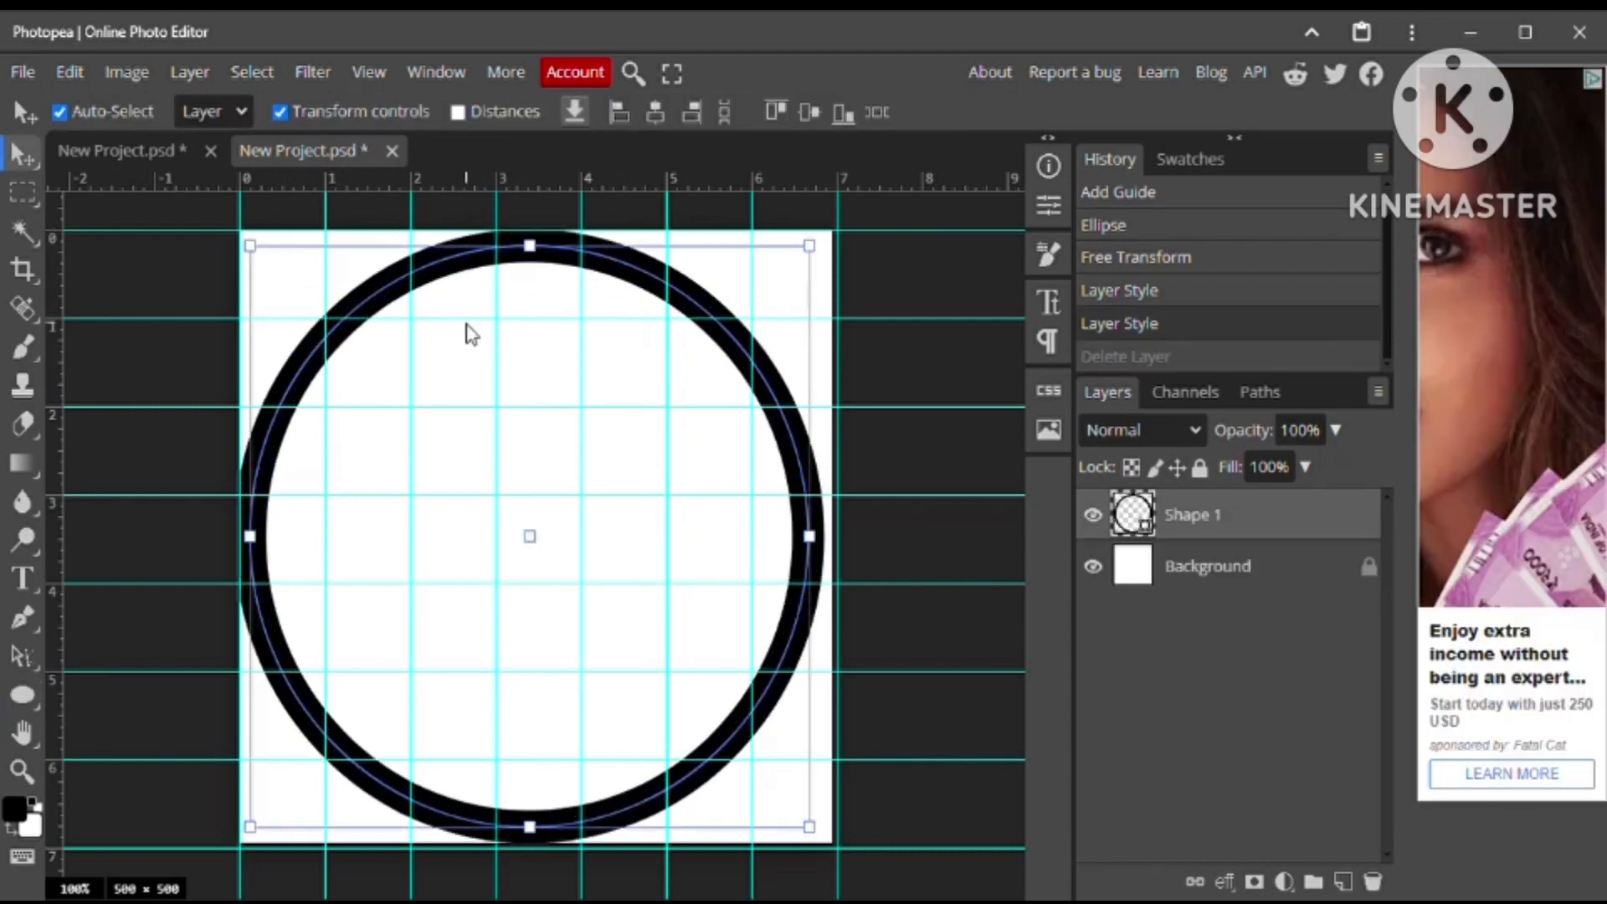
left_click(516, 444)
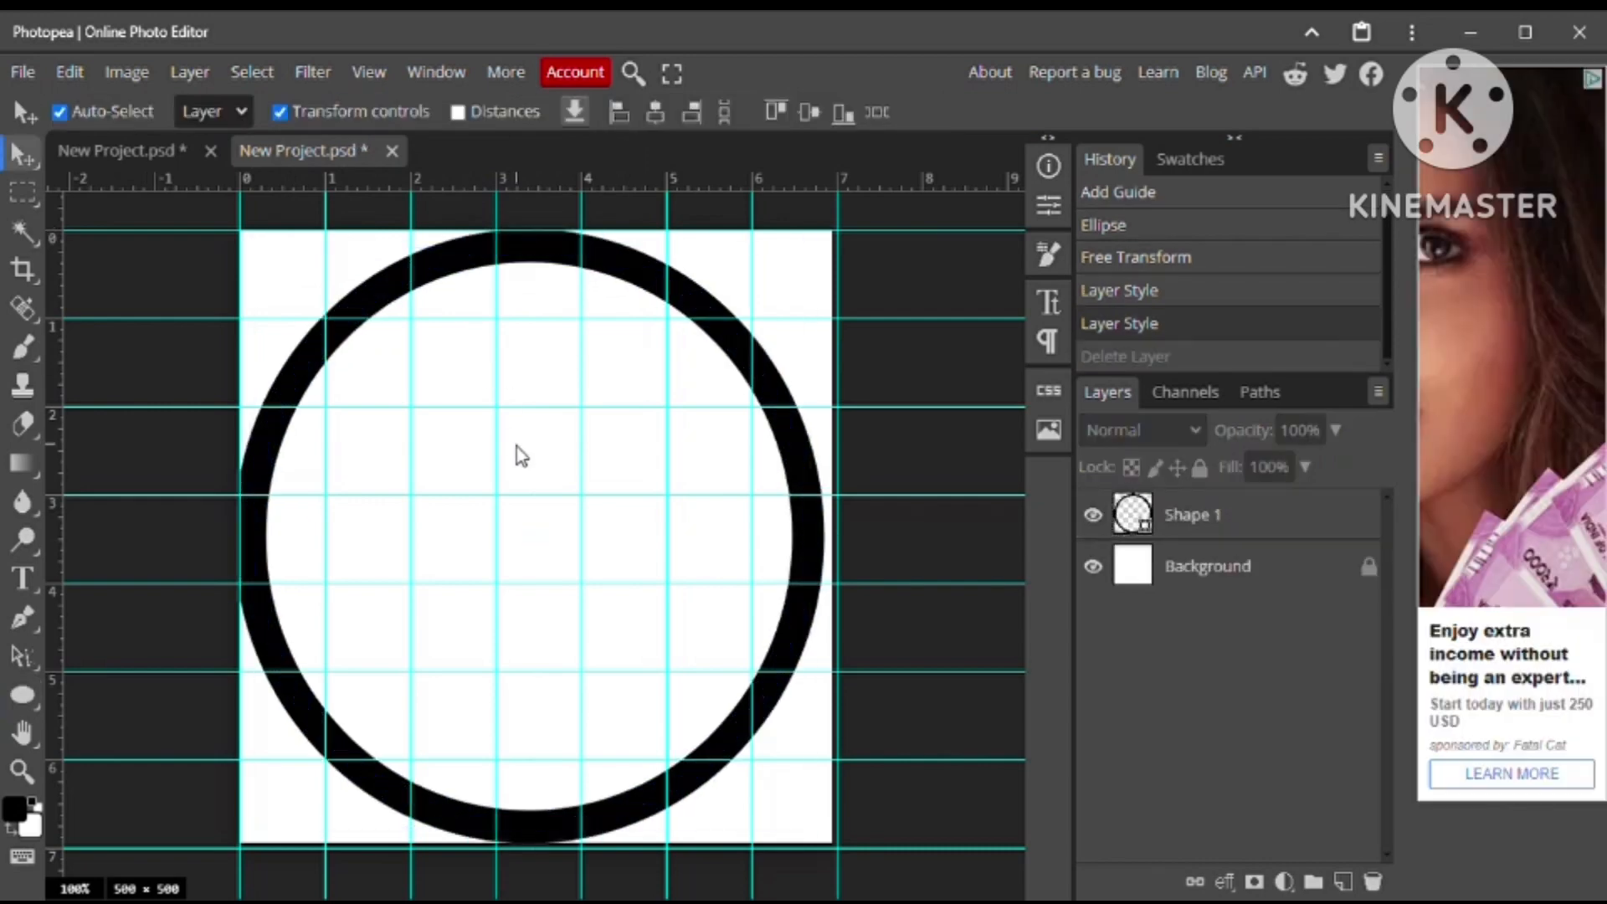
left_click_drag(545, 453, 551, 453)
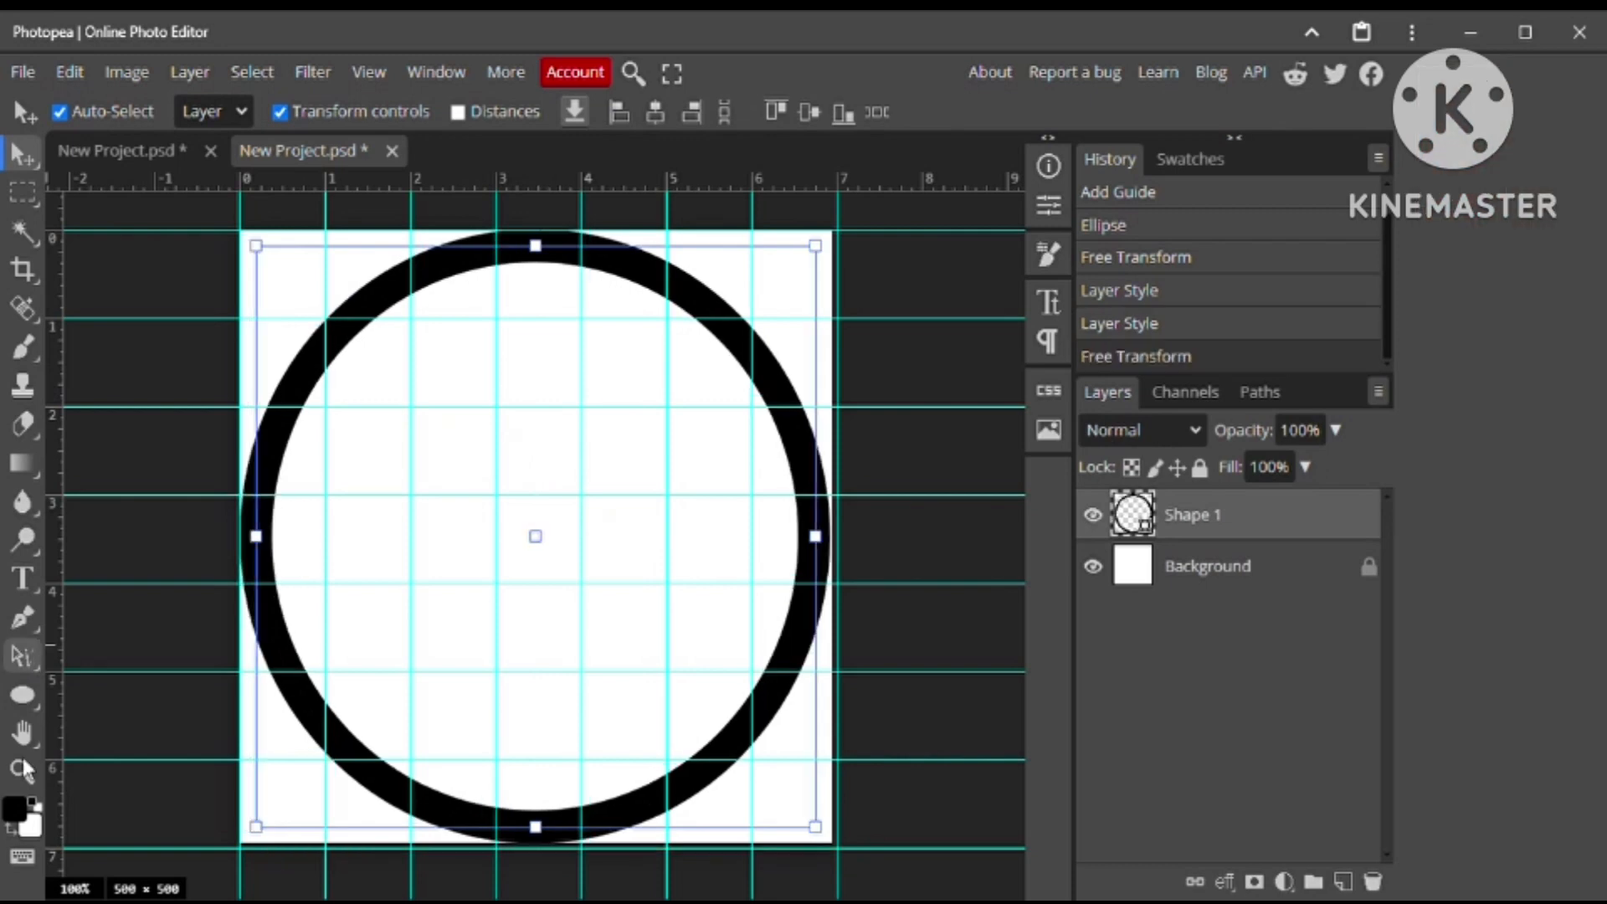
Draw a vertical black line with a 22 px stroke through the middle of the ring, using the Line tool
left_click(27, 708)
right_click(36, 701)
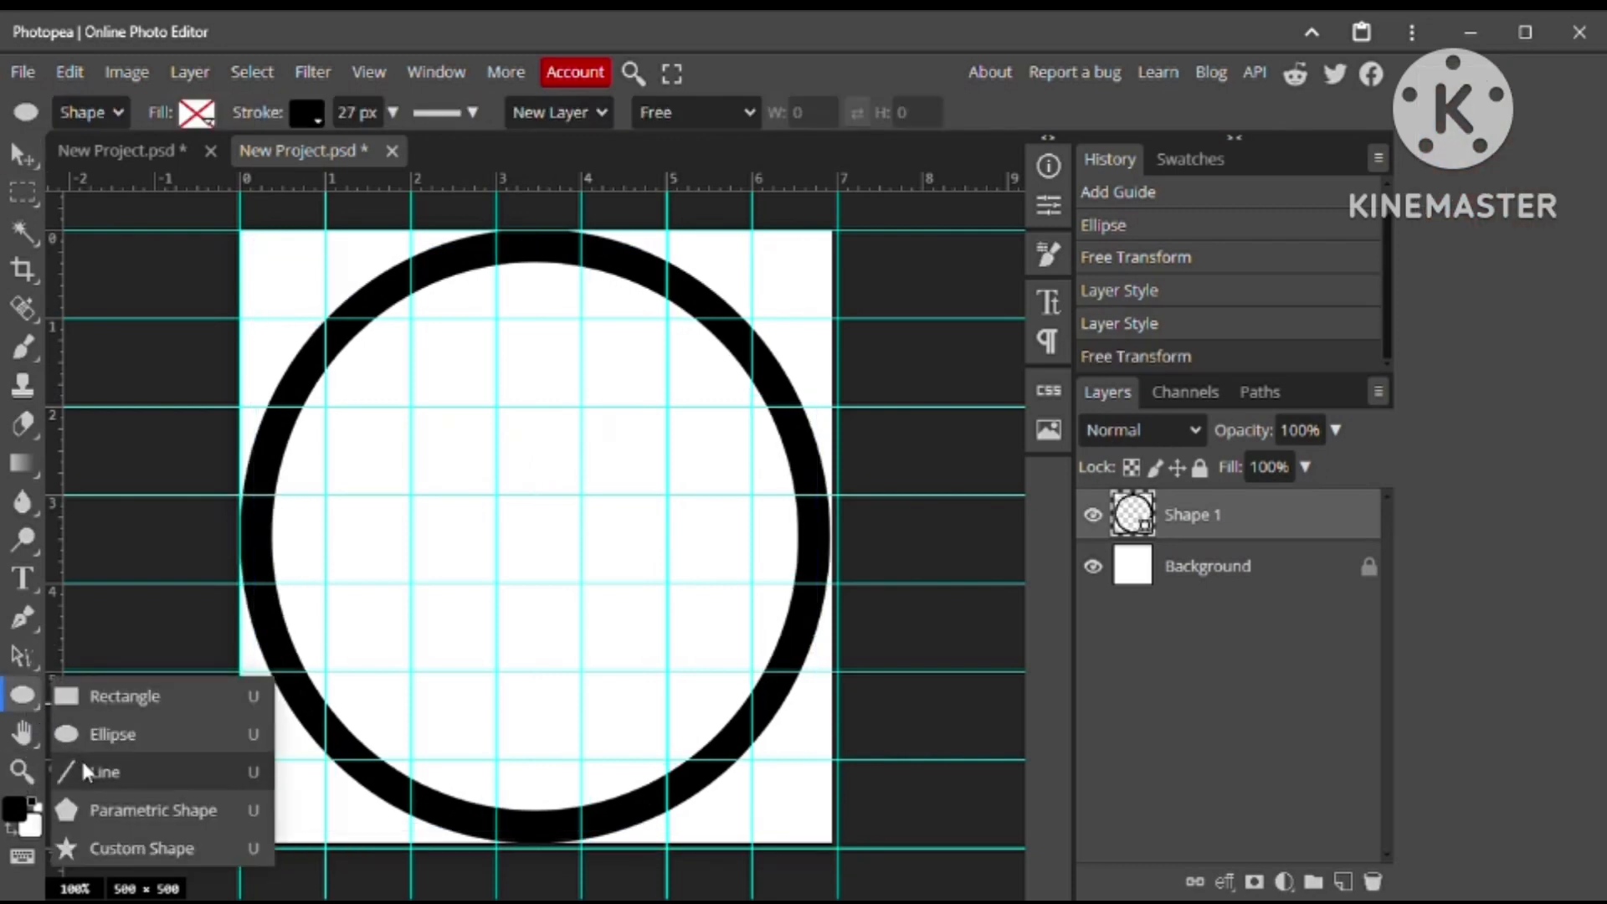
left_click(84, 770)
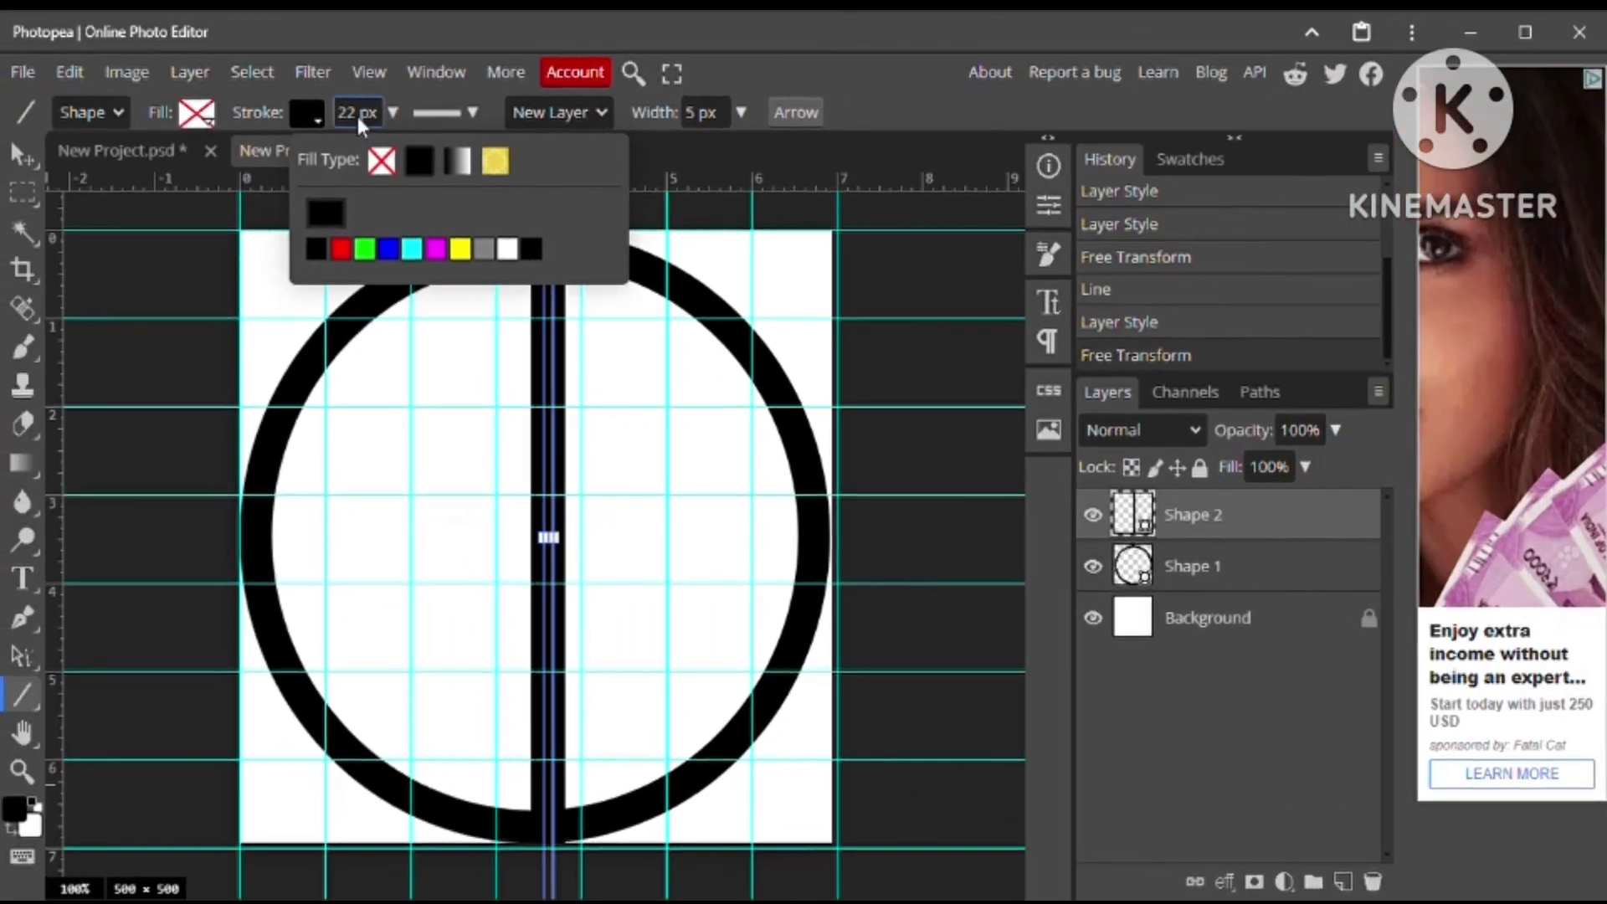
Try to set the vertical line's stroke width to 5 px
left_click(360, 116)
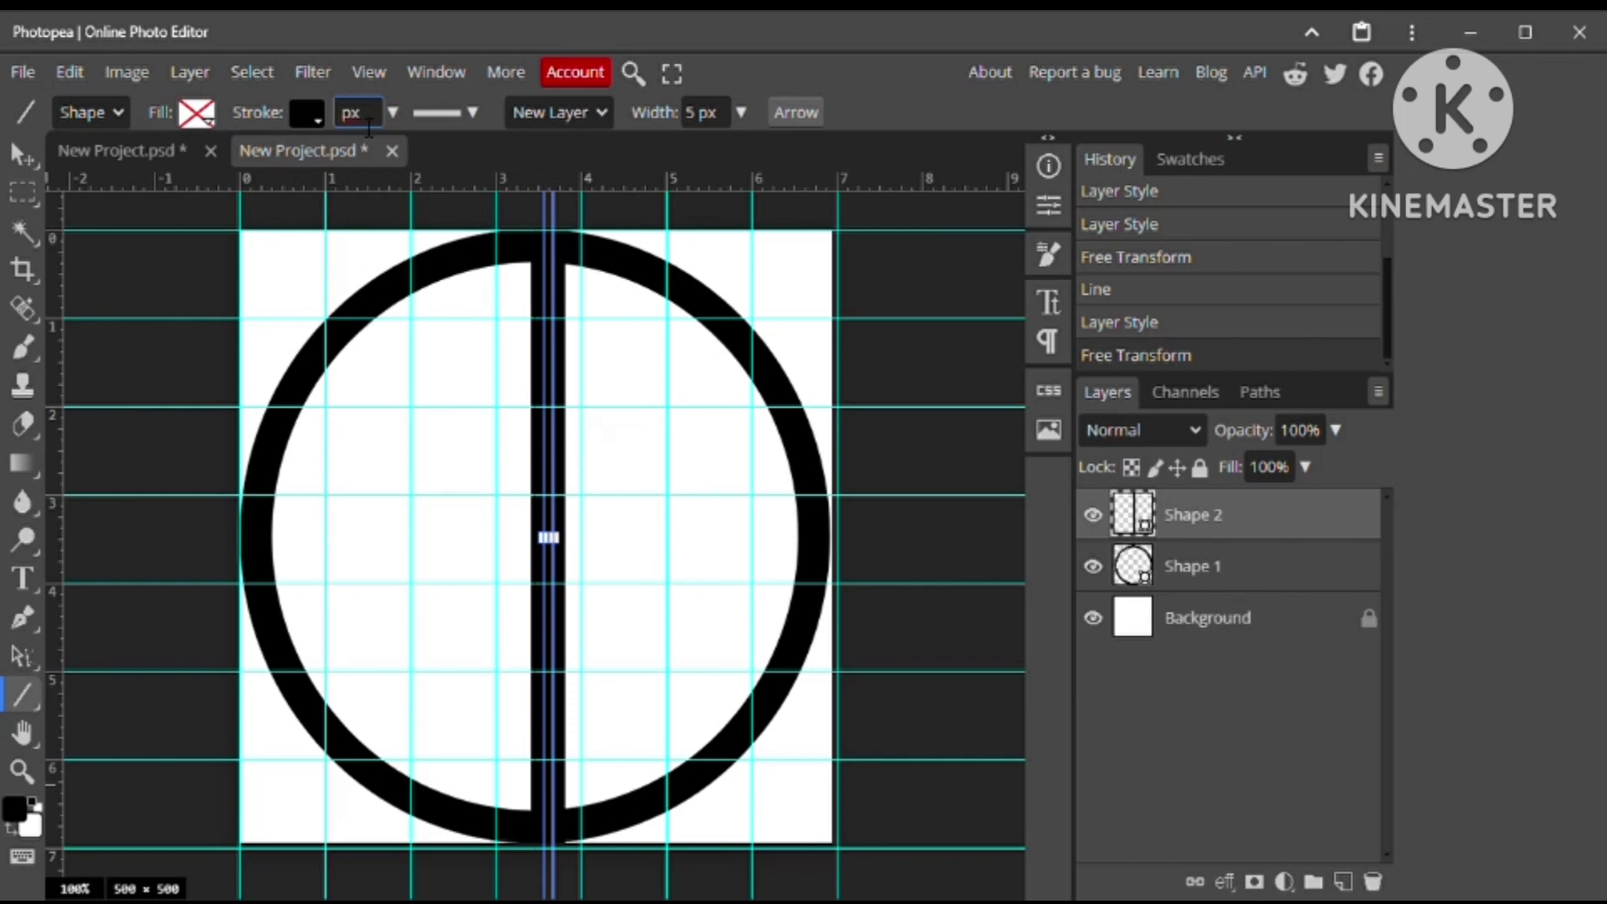
type("5")
key("Return")
key("ctrl+z")
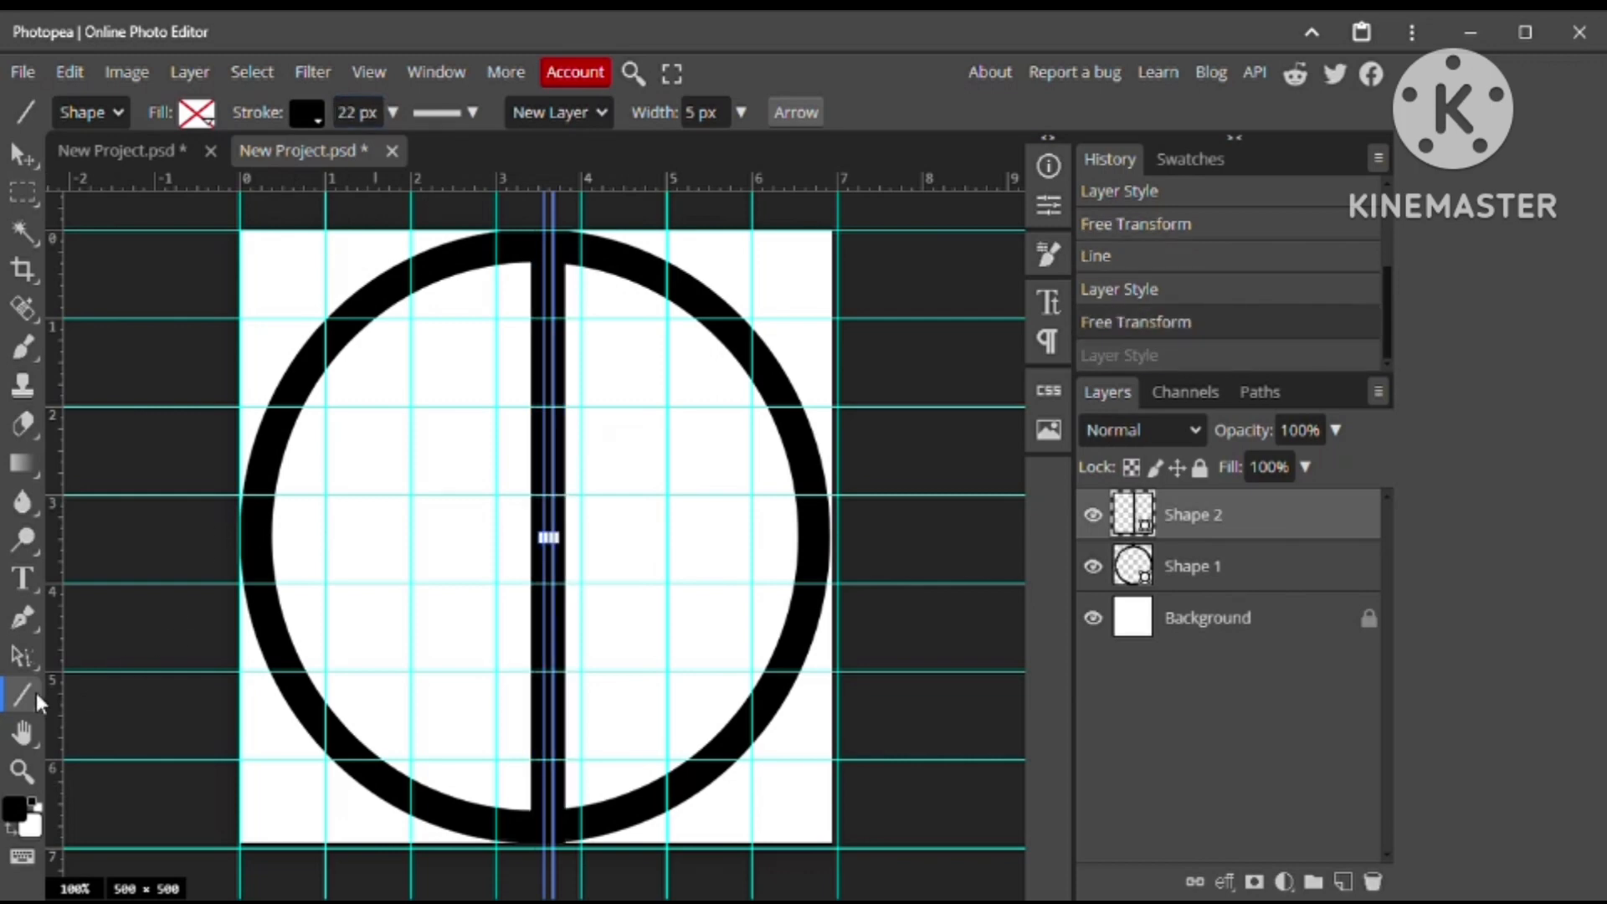
Draw a second vertical line with a 1 px stroke inside the ring, just left of the thick central line
left_click(35, 695)
left_click_drag(509, 250, 510, 813)
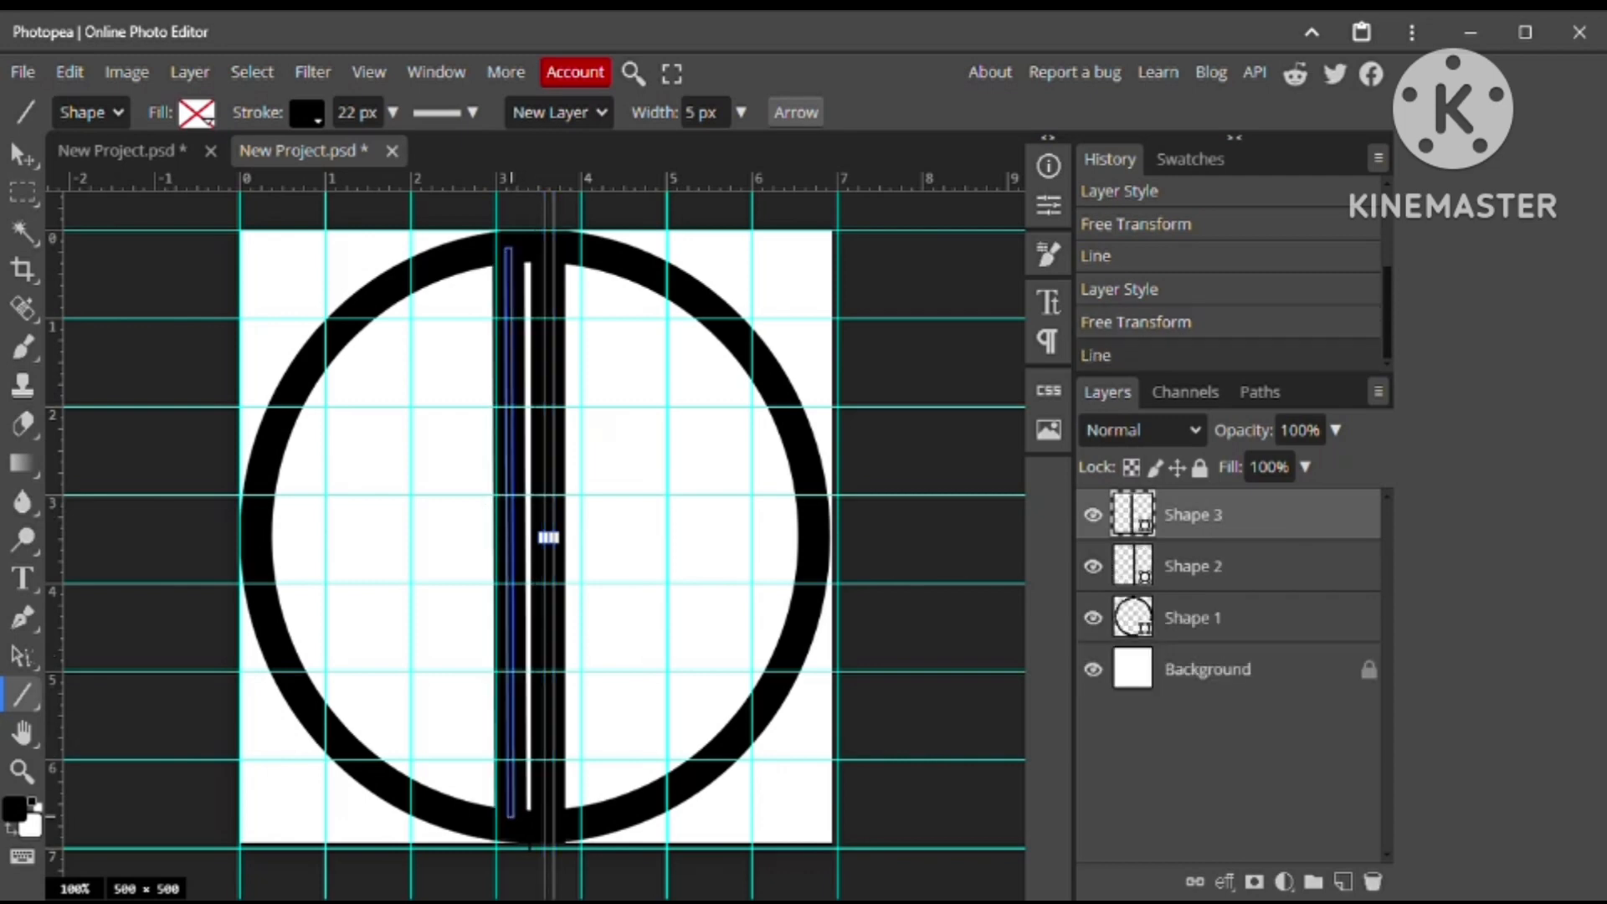
key("v")
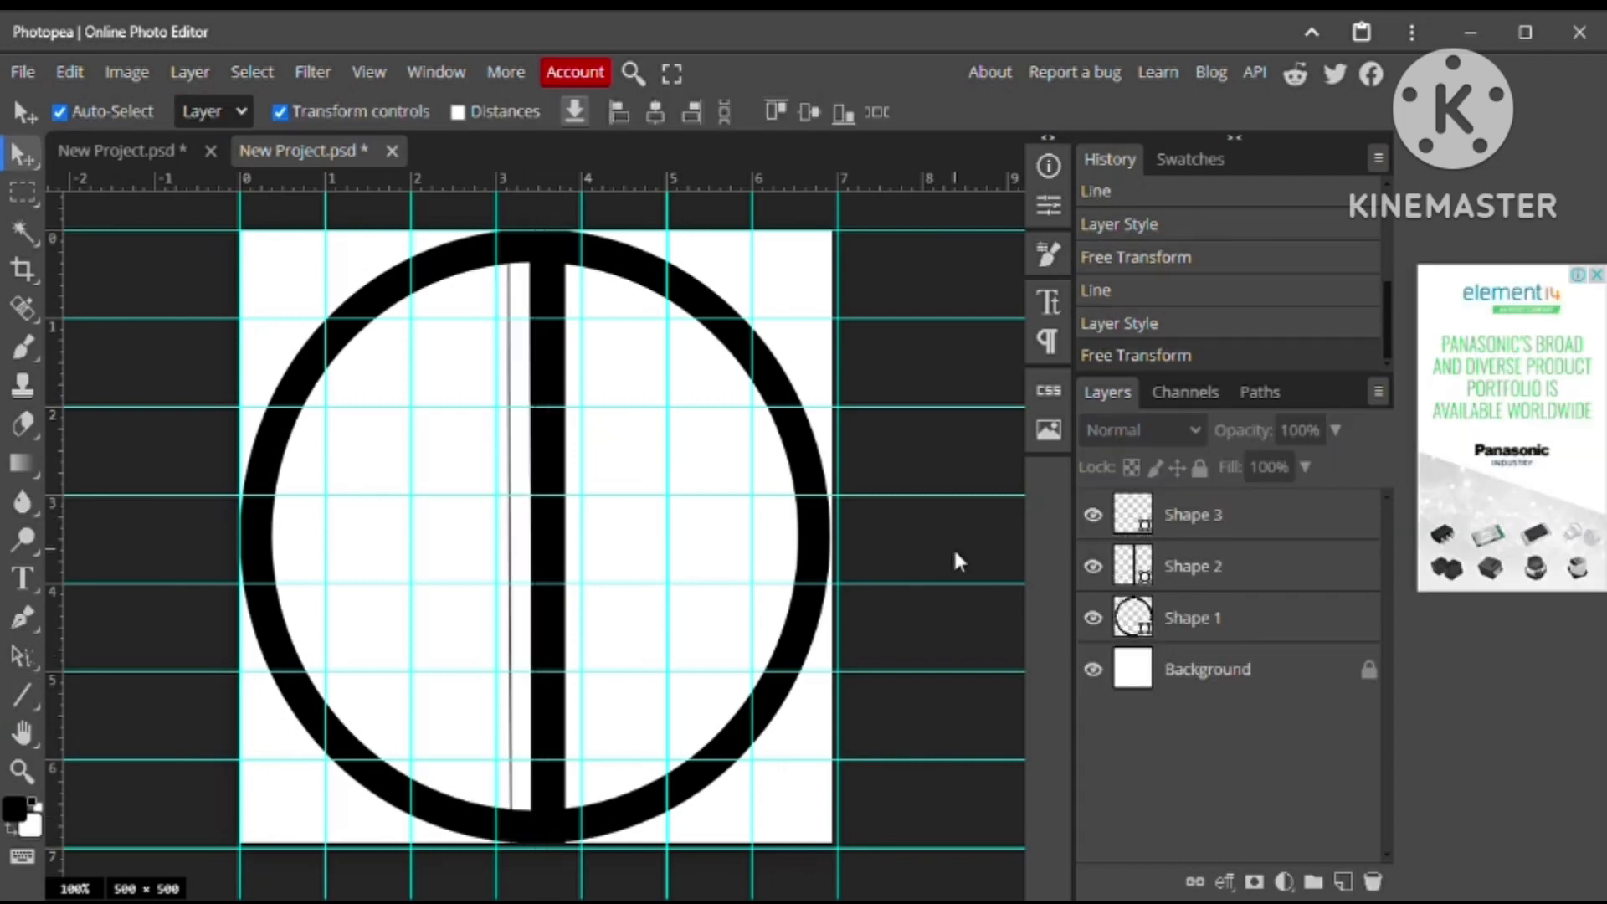
Set up the Eraser tool with the 20 px square brush
left_click(22, 425)
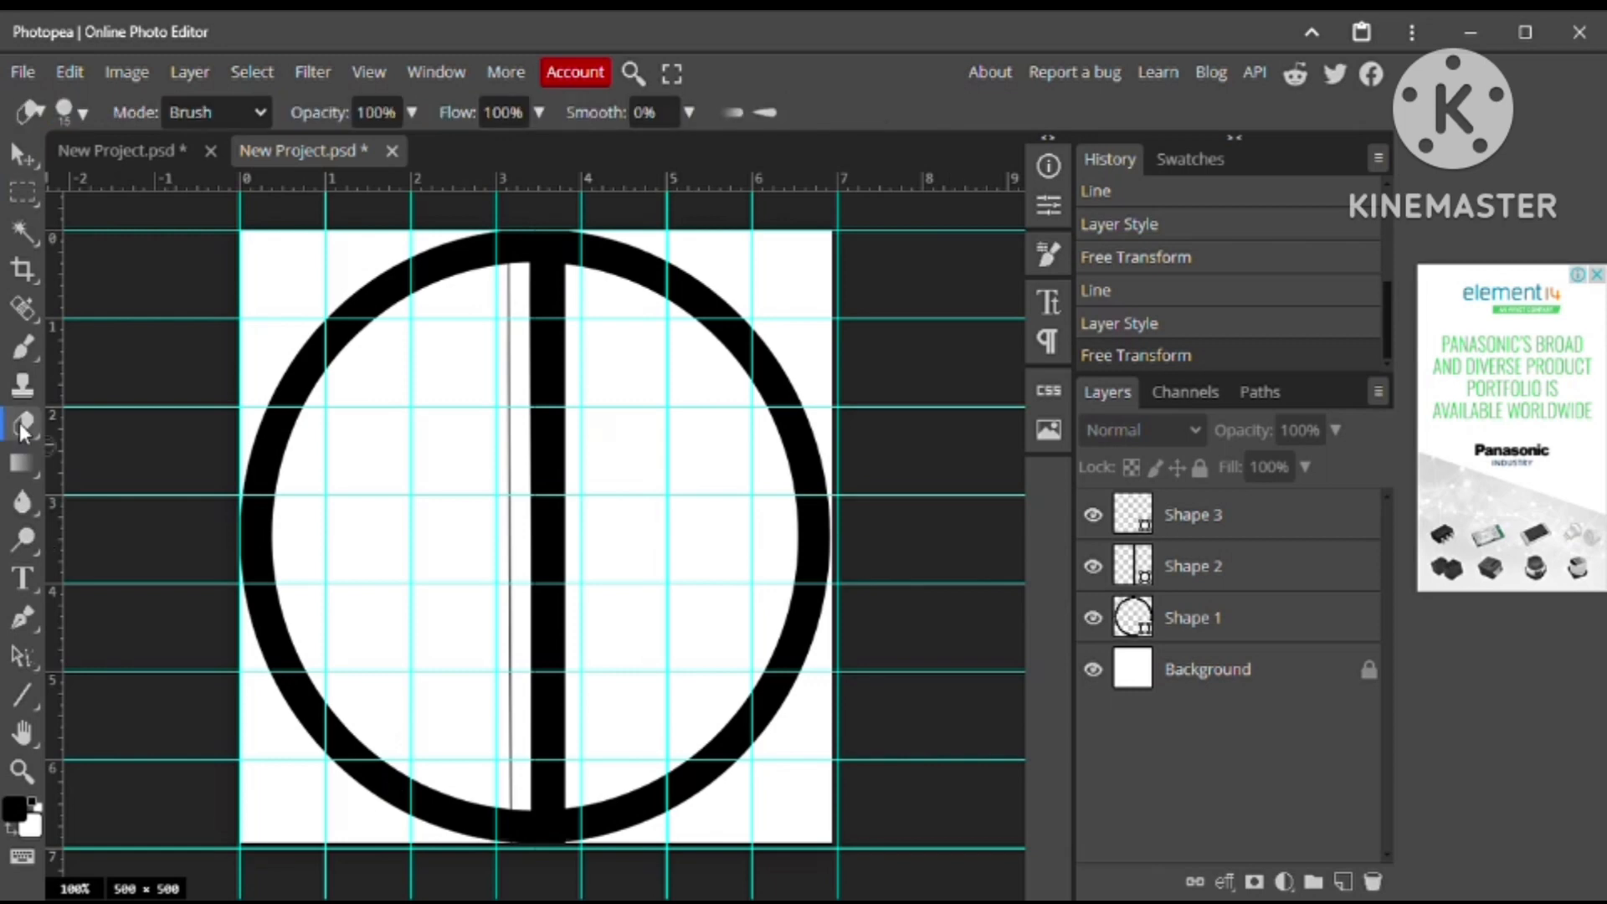
right_click(37, 439)
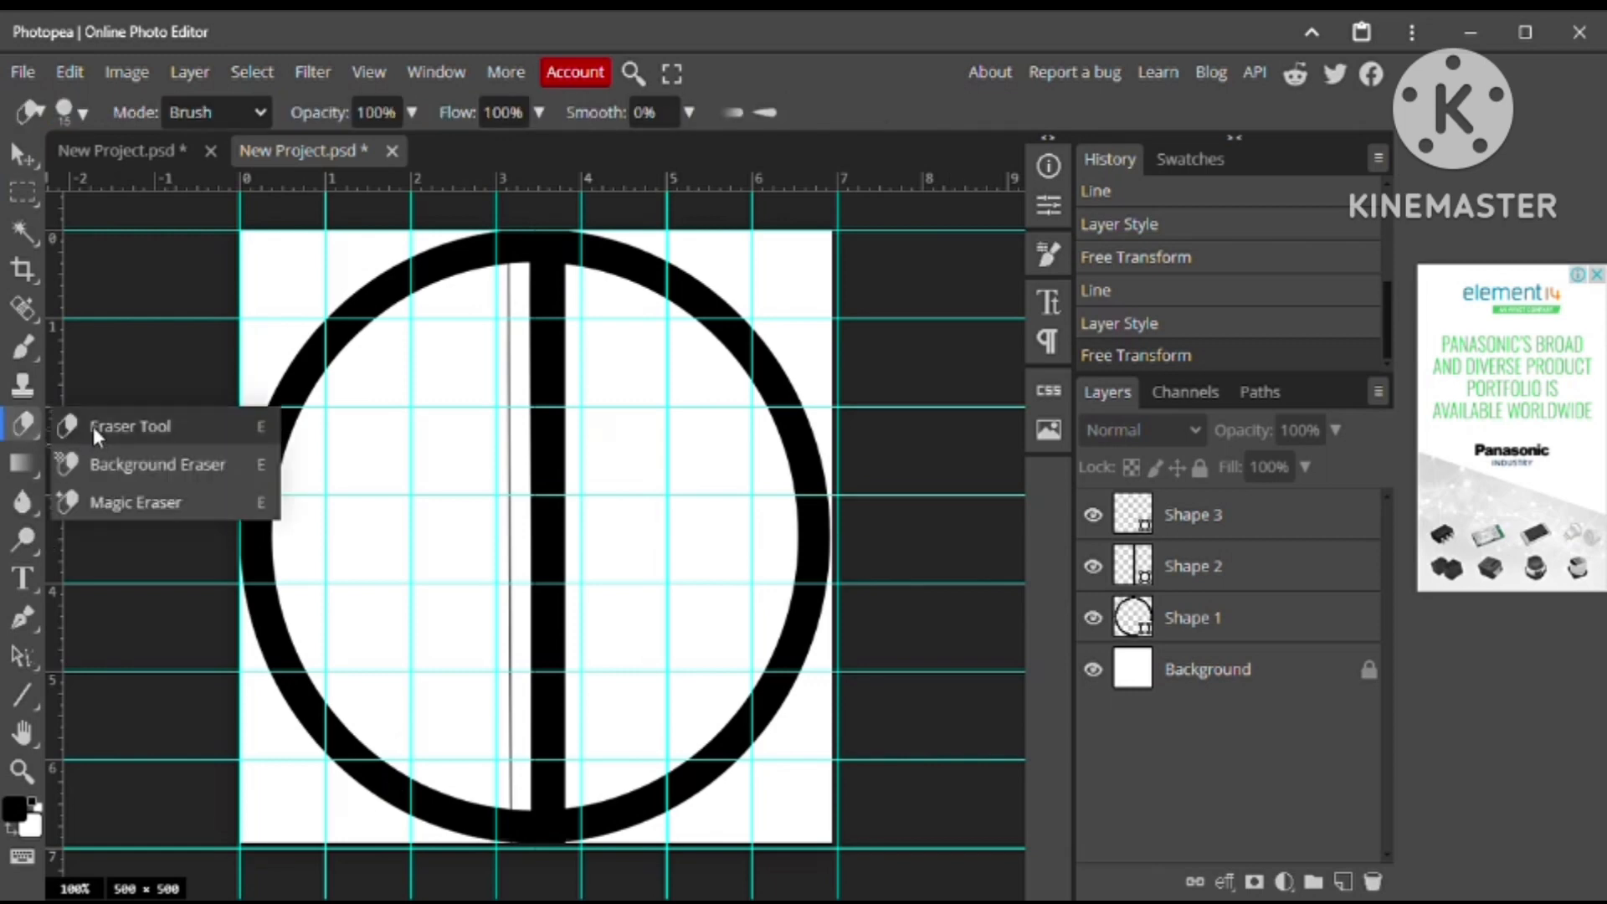
left_click(93, 427)
left_click(82, 111)
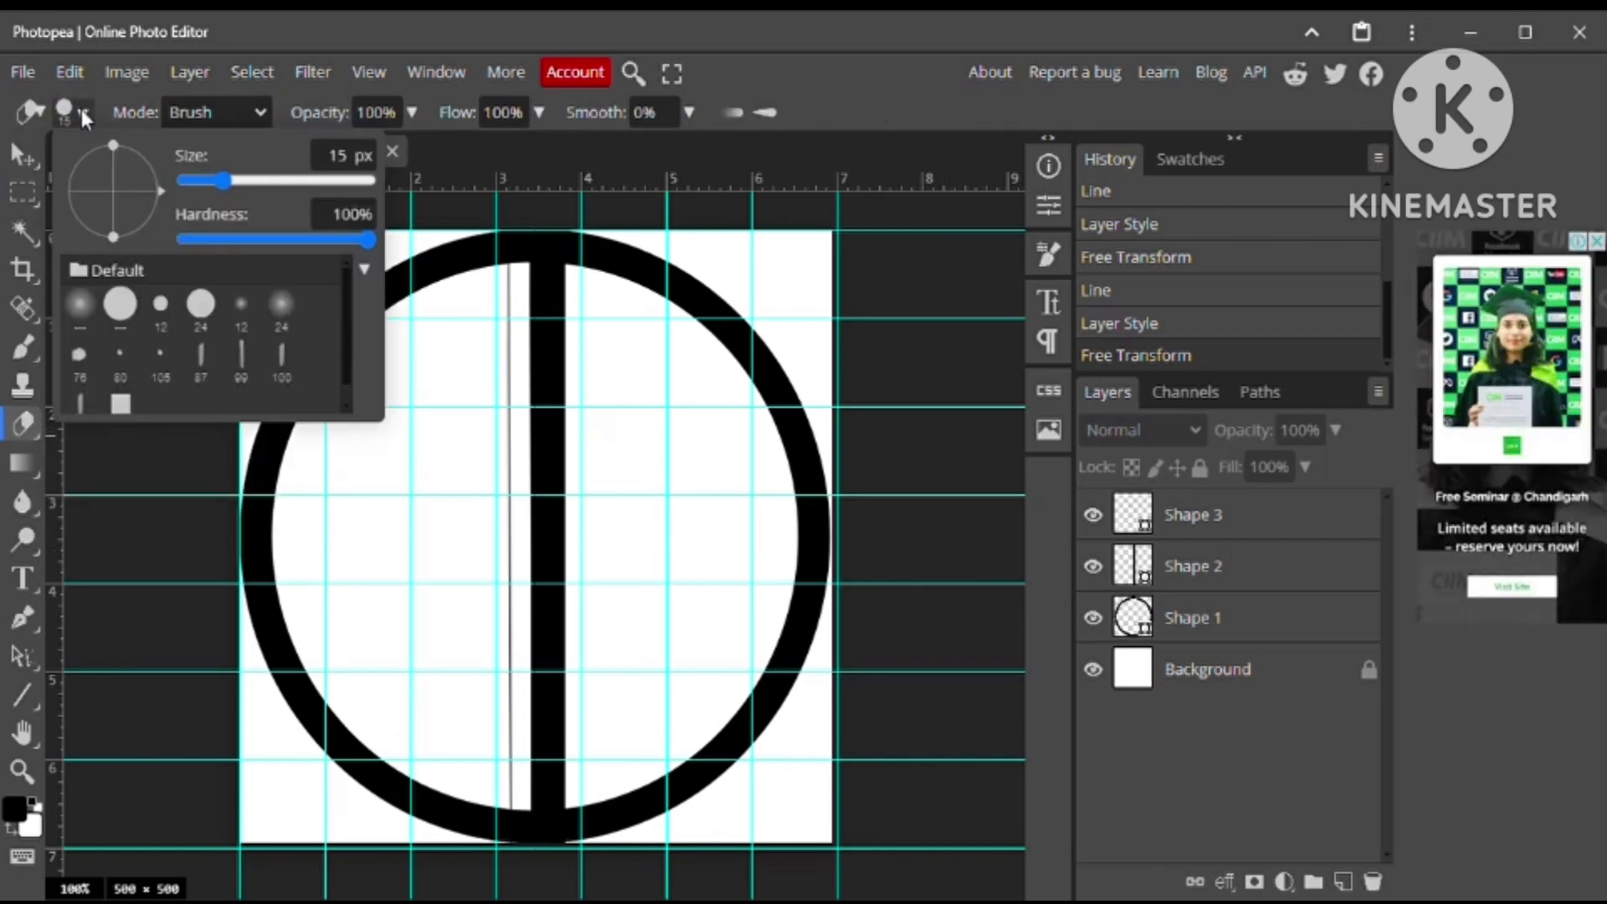
left_click(130, 397)
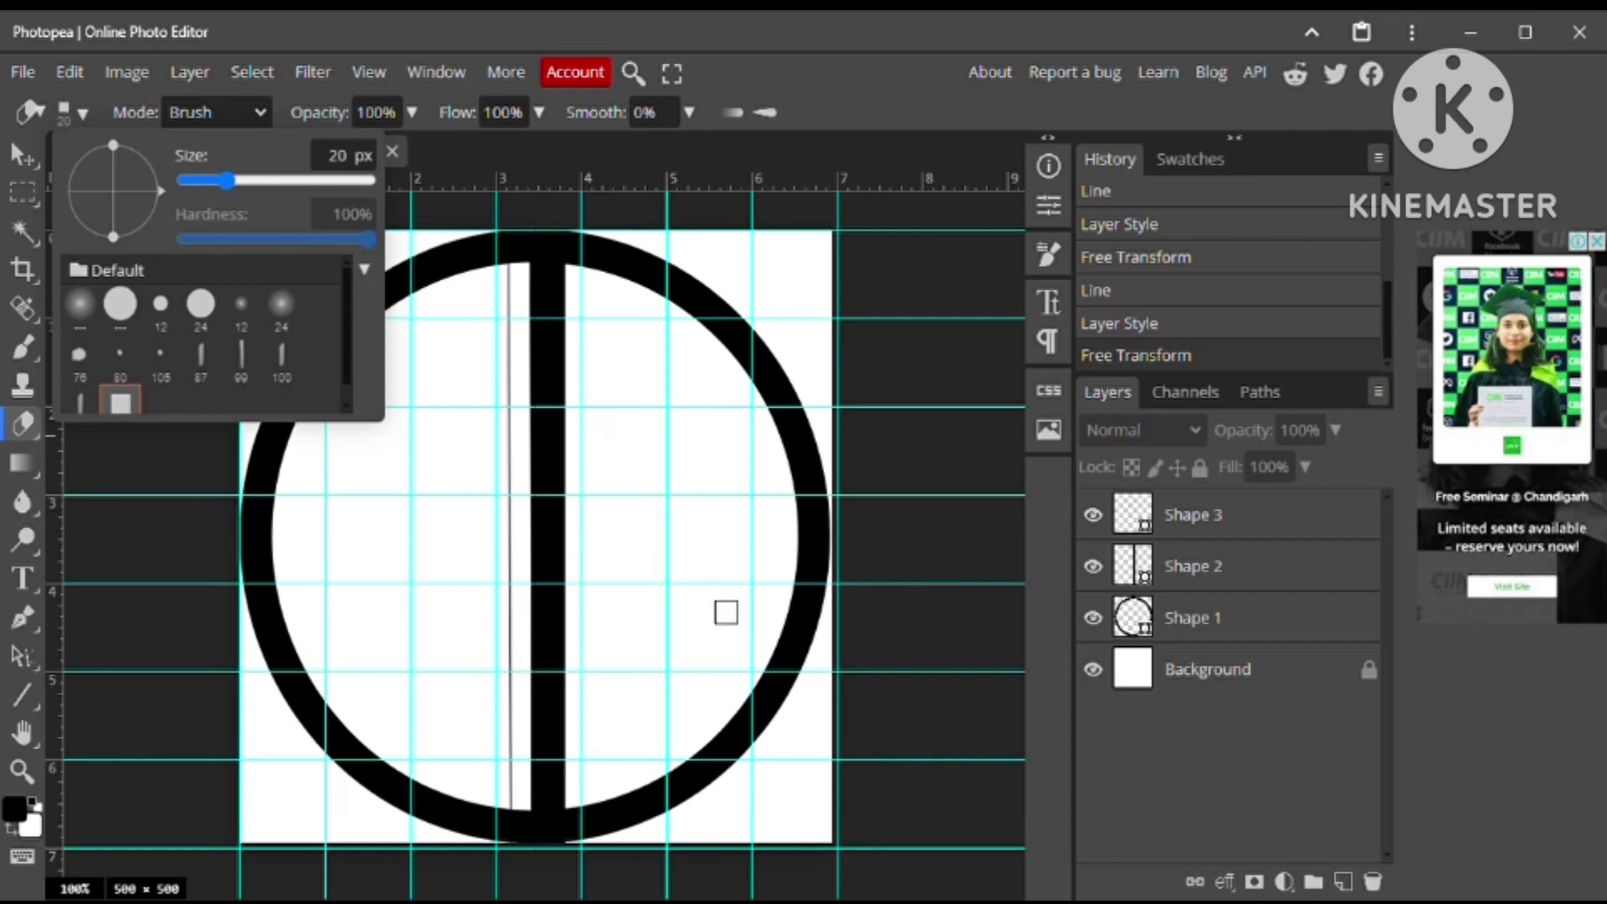
Draw a slanted line of 1 px width from the lower part of the thin vertical line up across the thick line
left_click(22, 694)
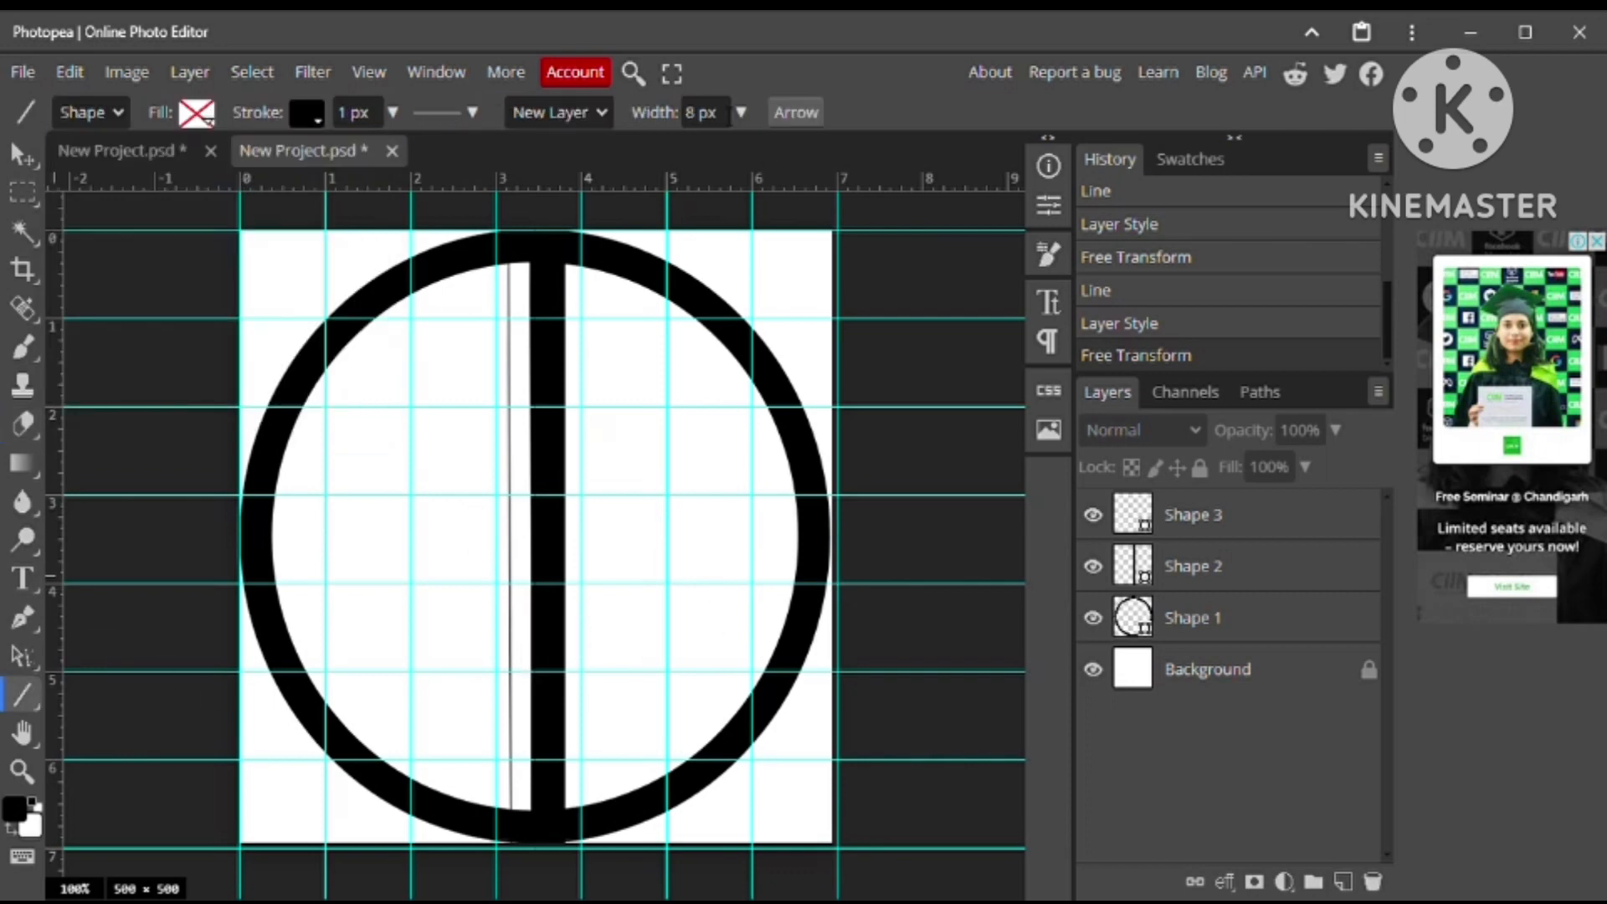
key("BackSpace")
type("1")
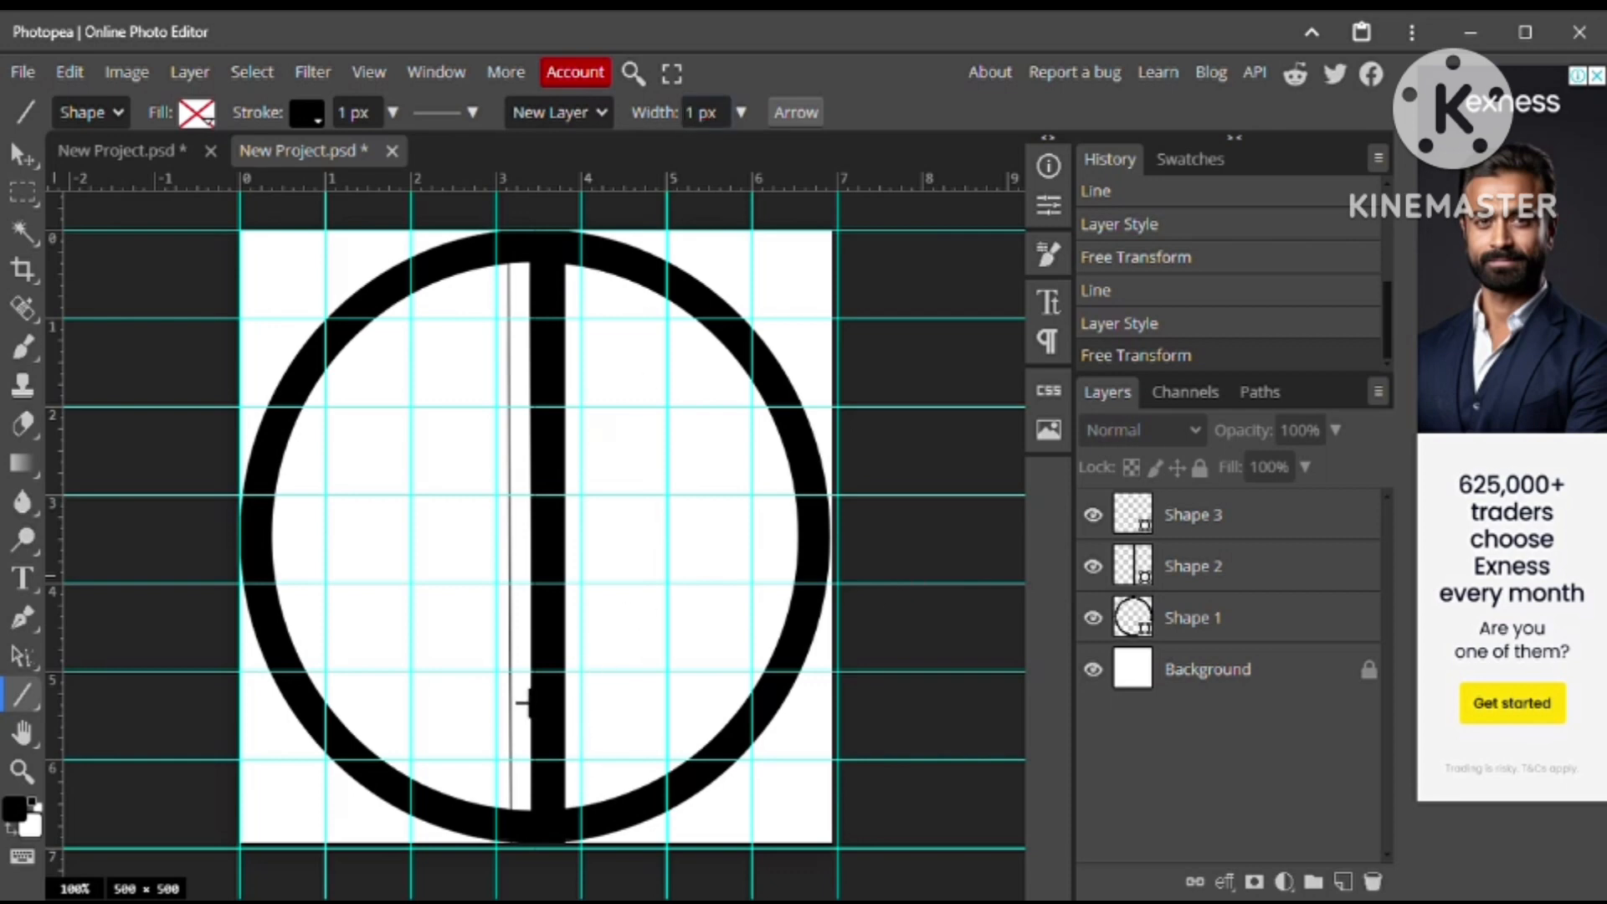
mouse_move(512, 683)
left_mouse_down()
mouse_move(581, 659)
mouse_move(566, 653)
left_mouse_up()
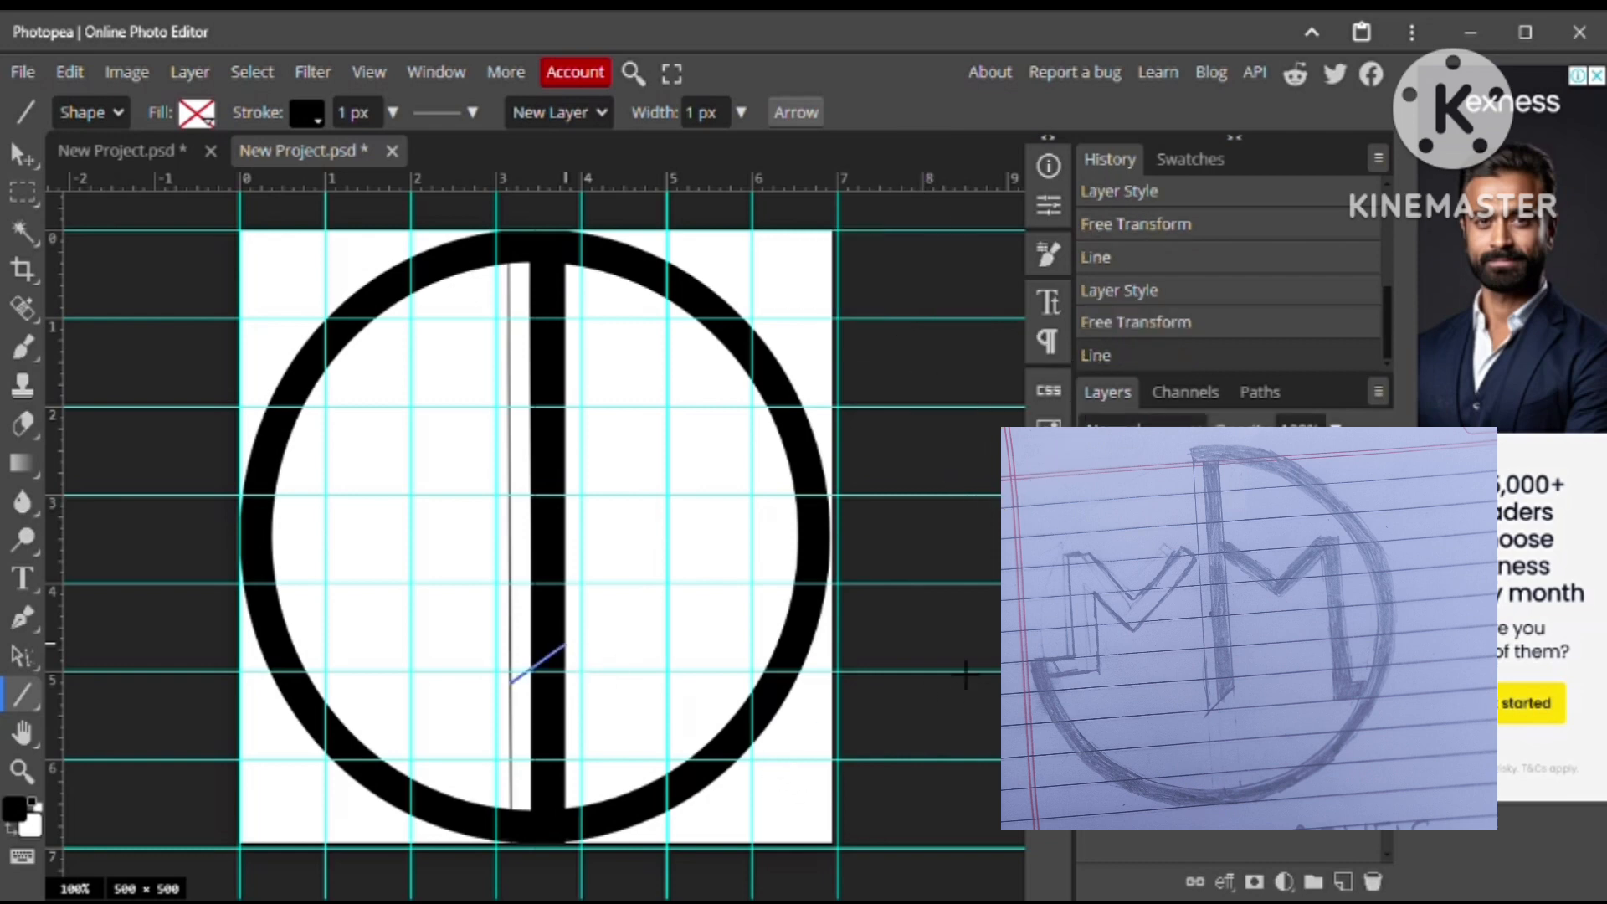
Convert the slanted line's layer, Shape 4, to a smart object and rasterize it
left_click(23, 425)
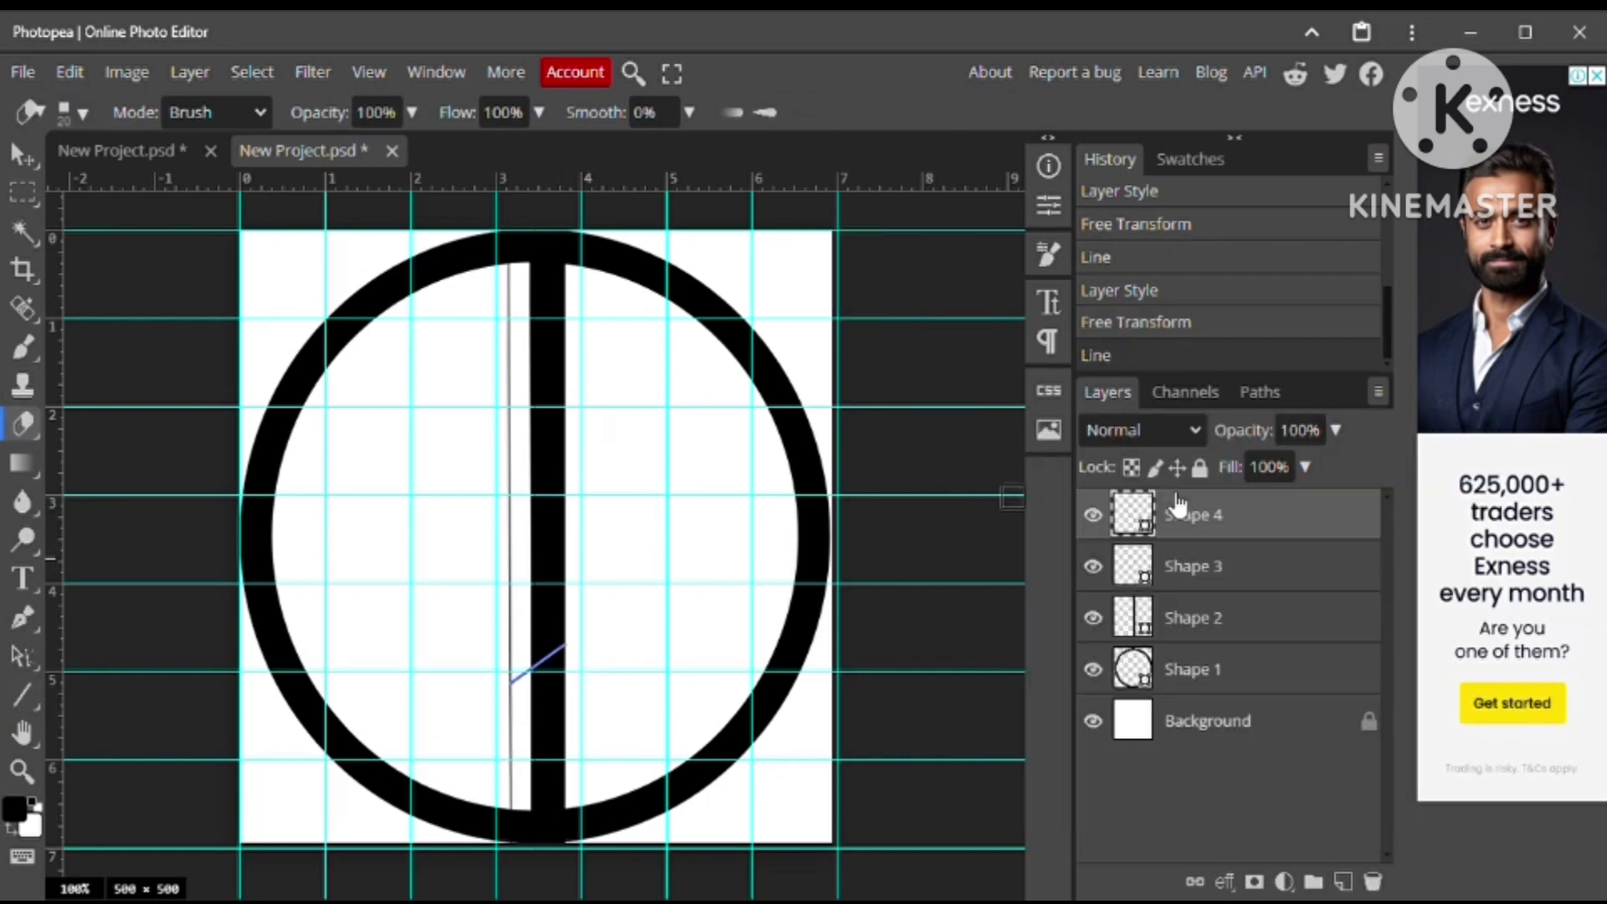
right_click(1179, 504)
left_click(1214, 438)
right_click(1222, 515)
left_click(1246, 631)
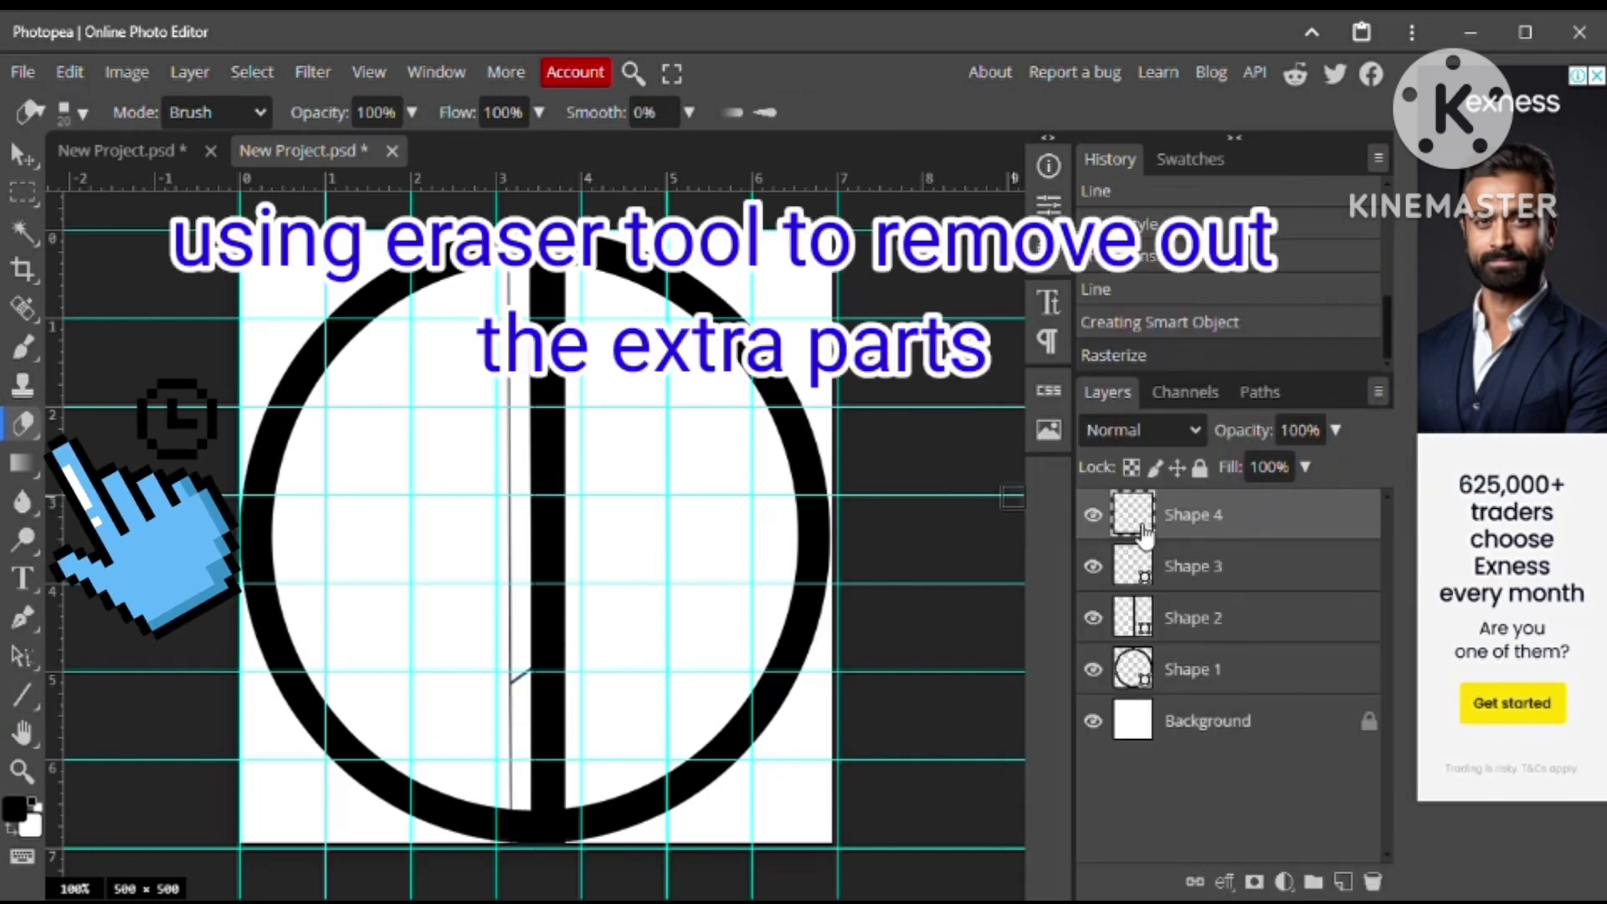
Try to erase the area below the slanted line on Shape 4, then undo the last three eraser strokes
left_click(506, 698)
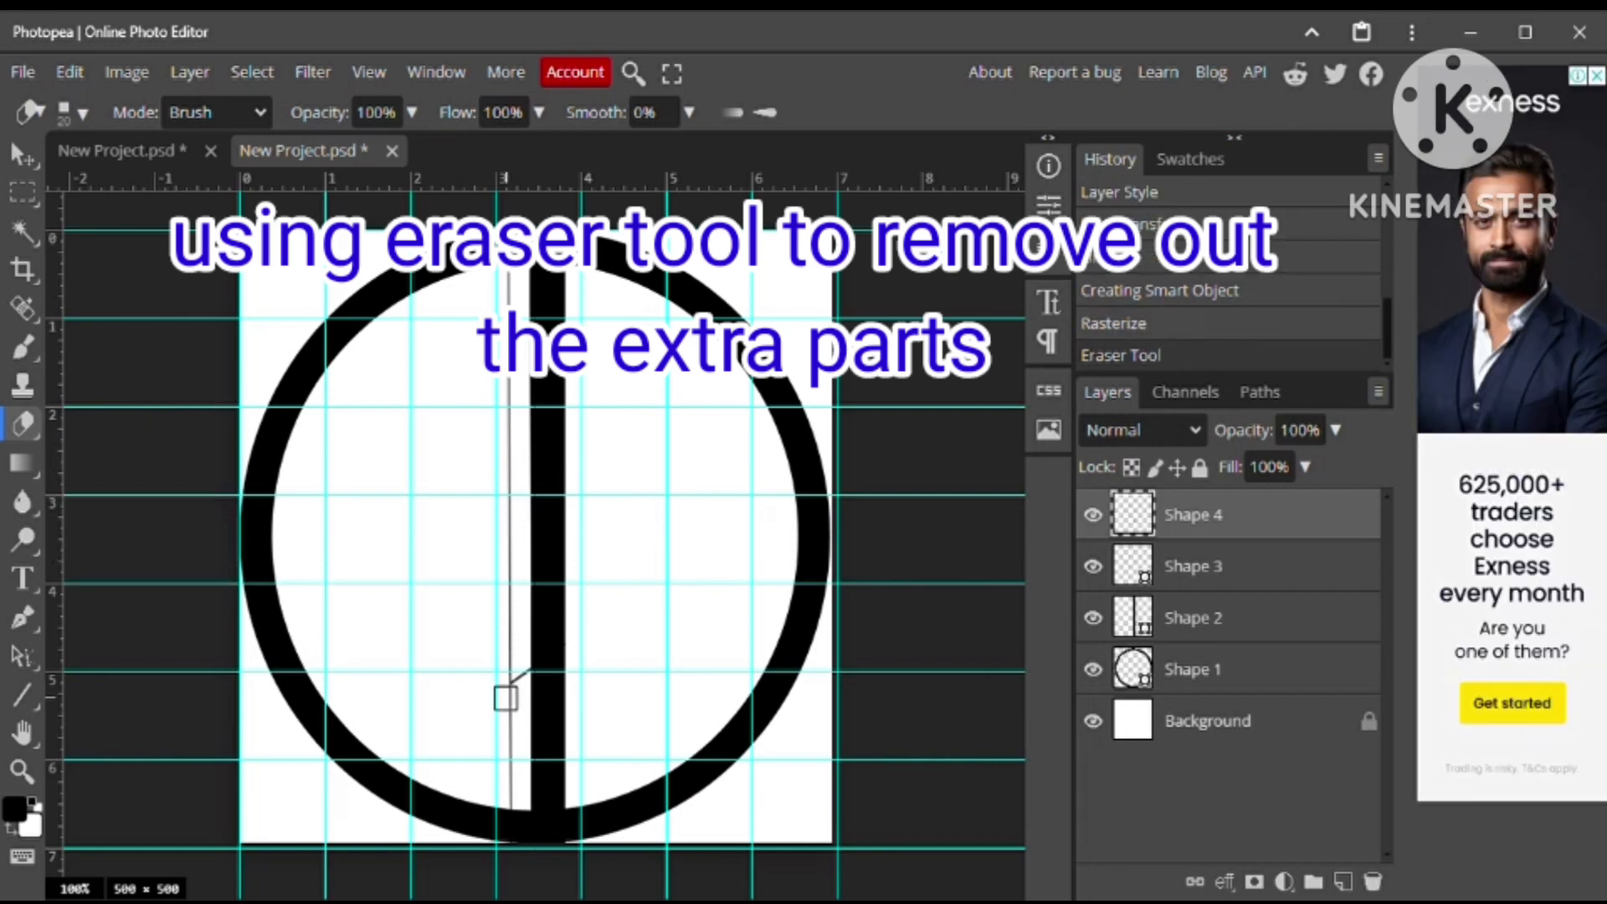
left_click_drag(505, 698, 516, 729)
left_click(516, 729)
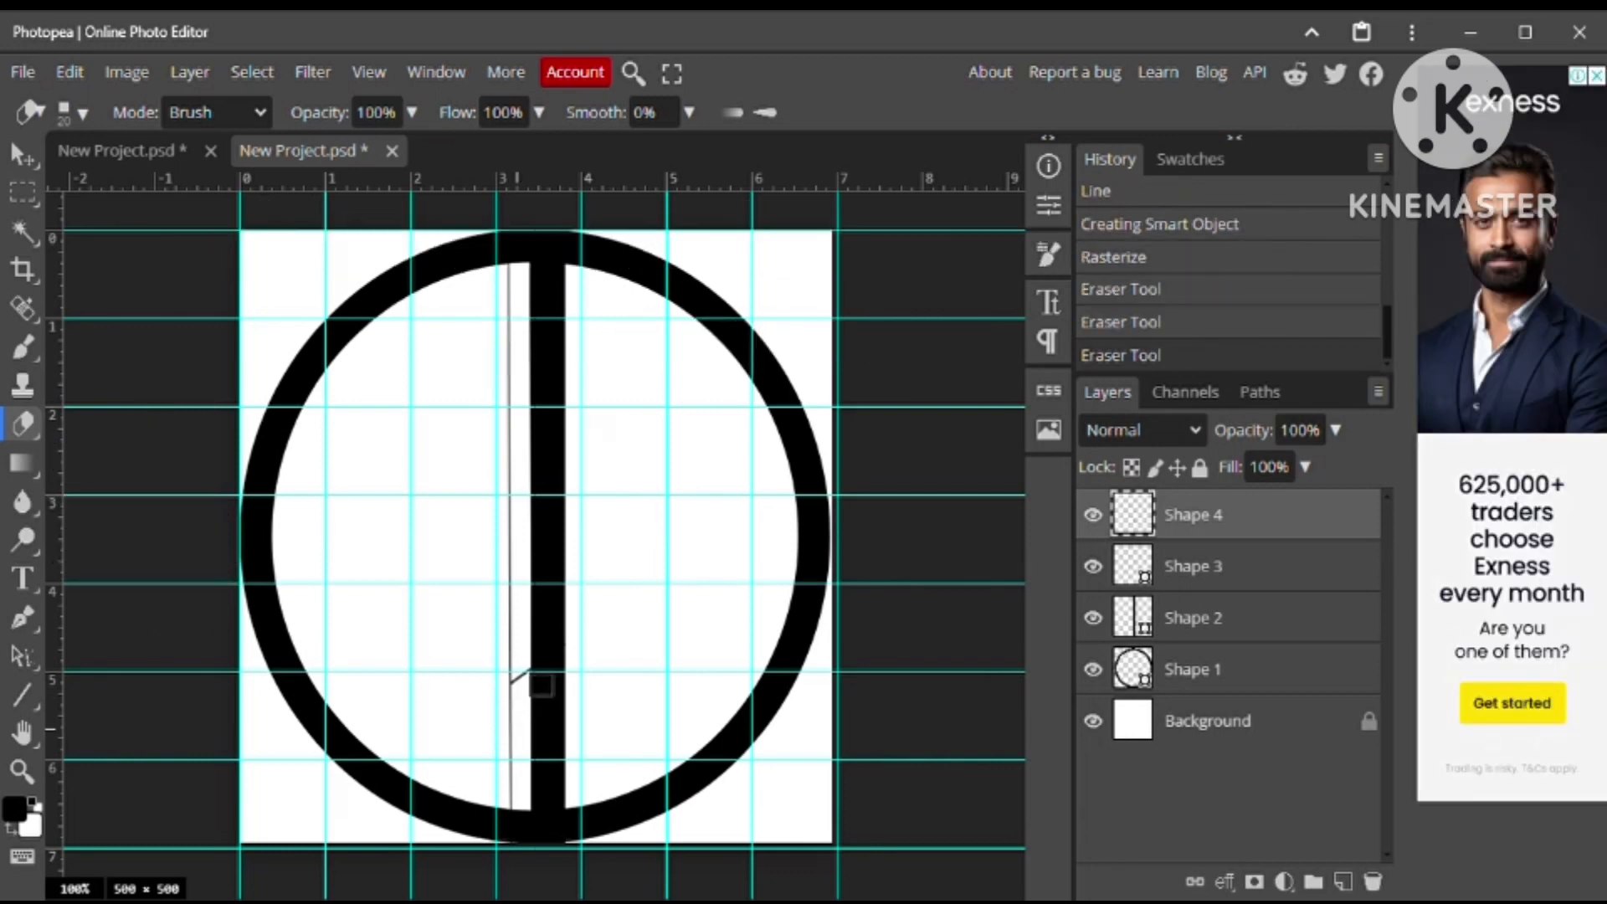
left_click(524, 677)
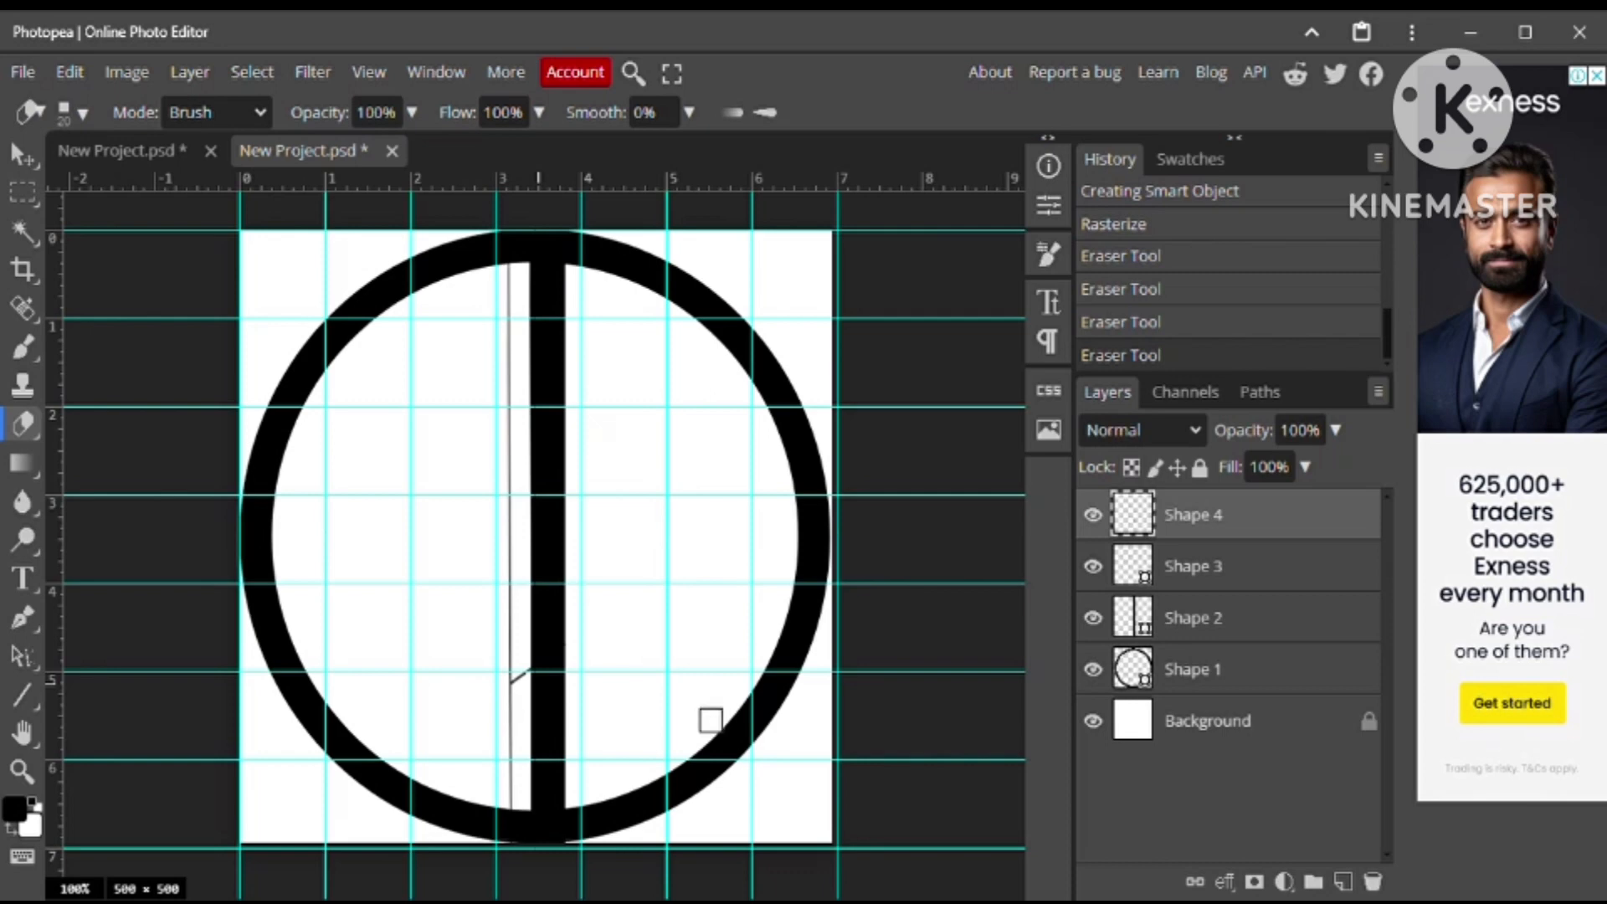
left_click(521, 678)
key("ctrl+z")
key("ctrl+z")
key("ctrl+z")
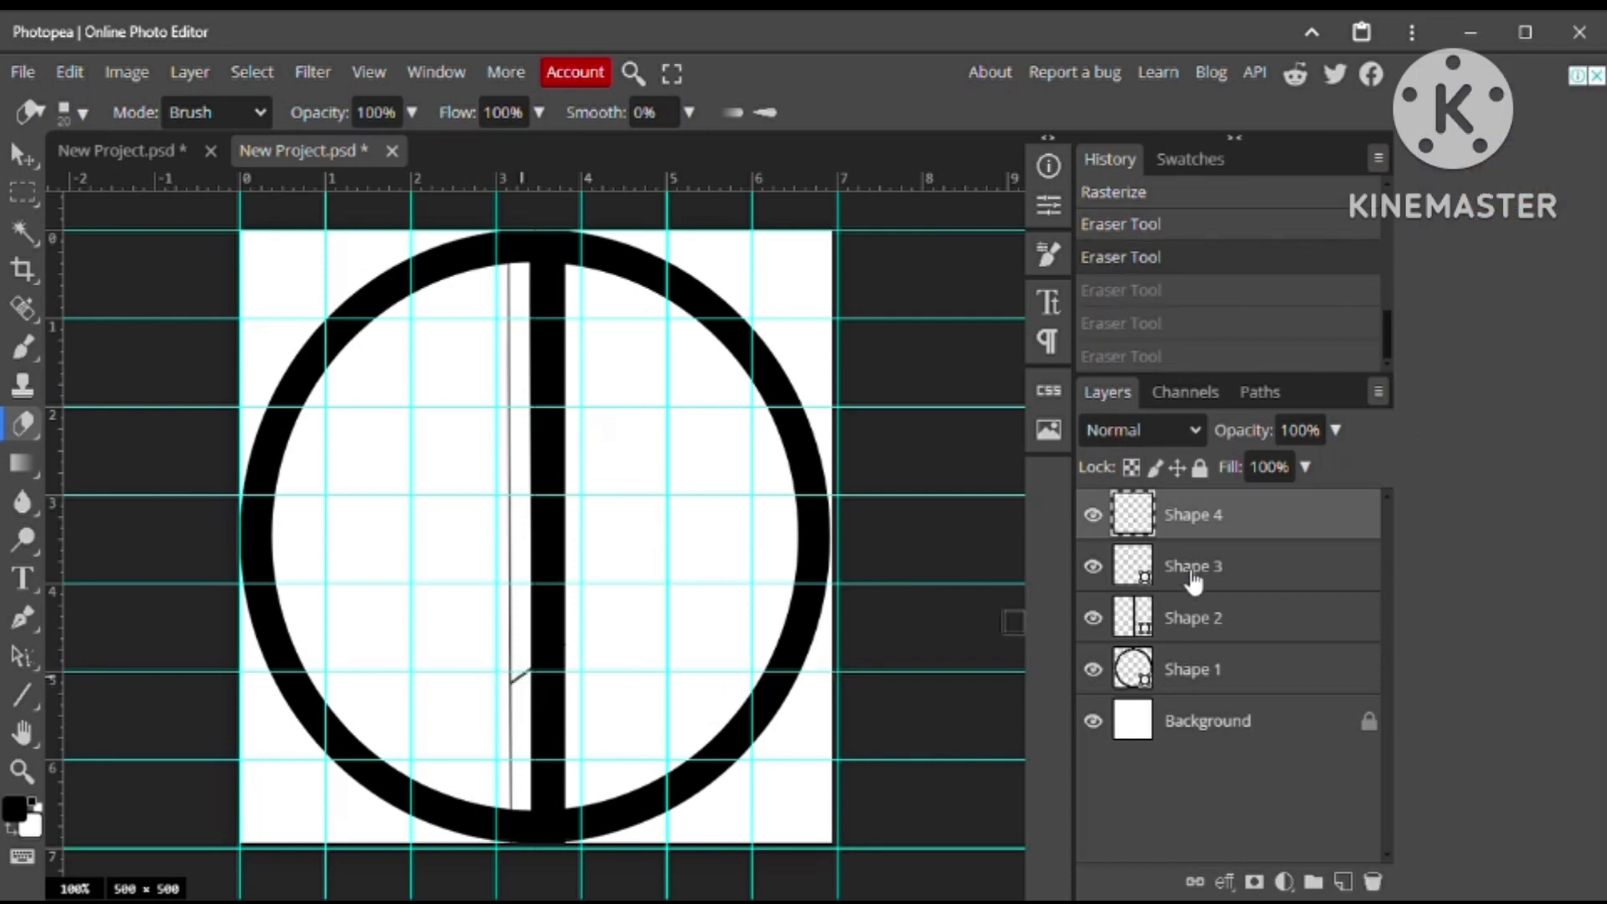
Rasterize the Shape 3 layer by way of a smart object and erase the thin vertical line below the slanted line
left_click(1203, 569)
right_click(1202, 569)
left_click(1080, 445)
right_click(1263, 567)
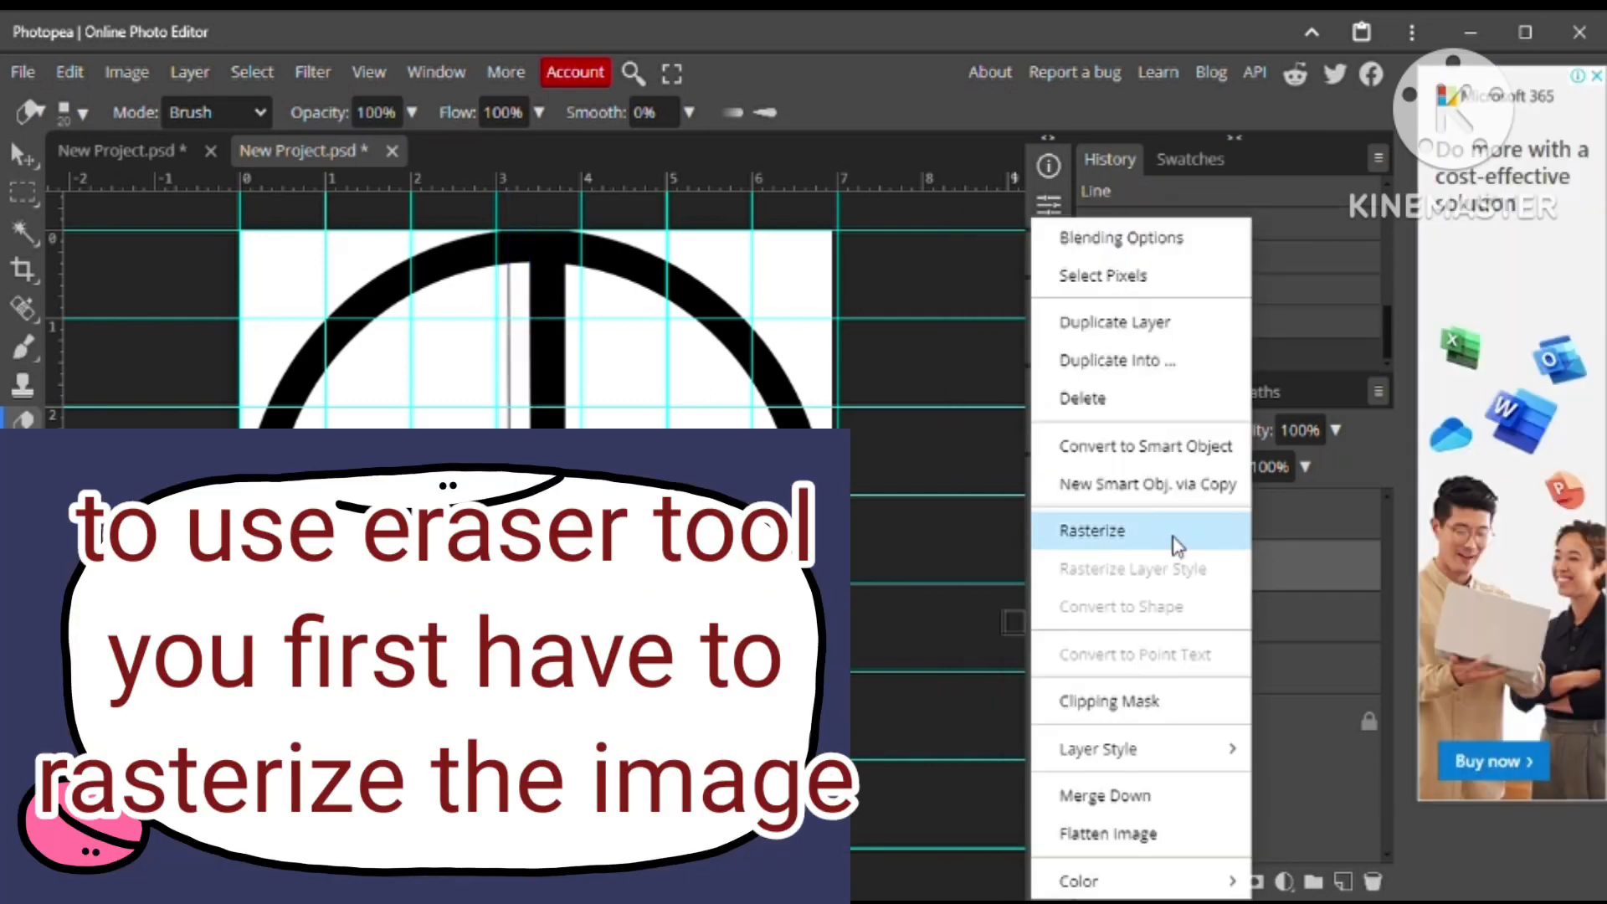
left_click(1156, 529)
left_click(522, 675)
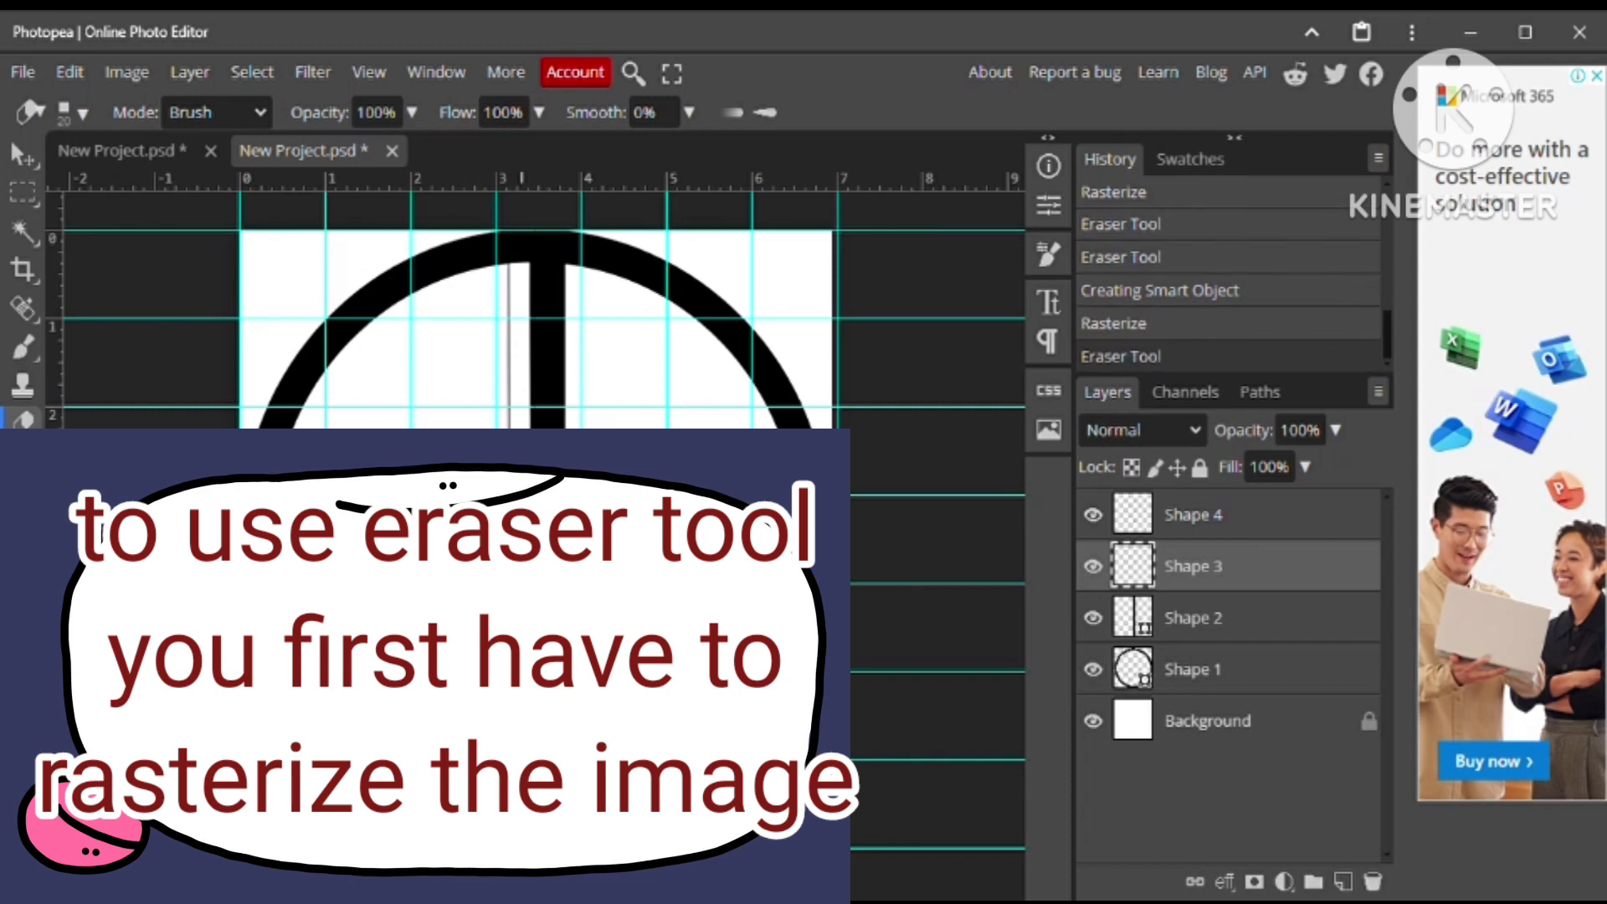
Convert the thick vertical line's layer, Shape 2, to a smart object and rasterize it
left_click(1148, 618)
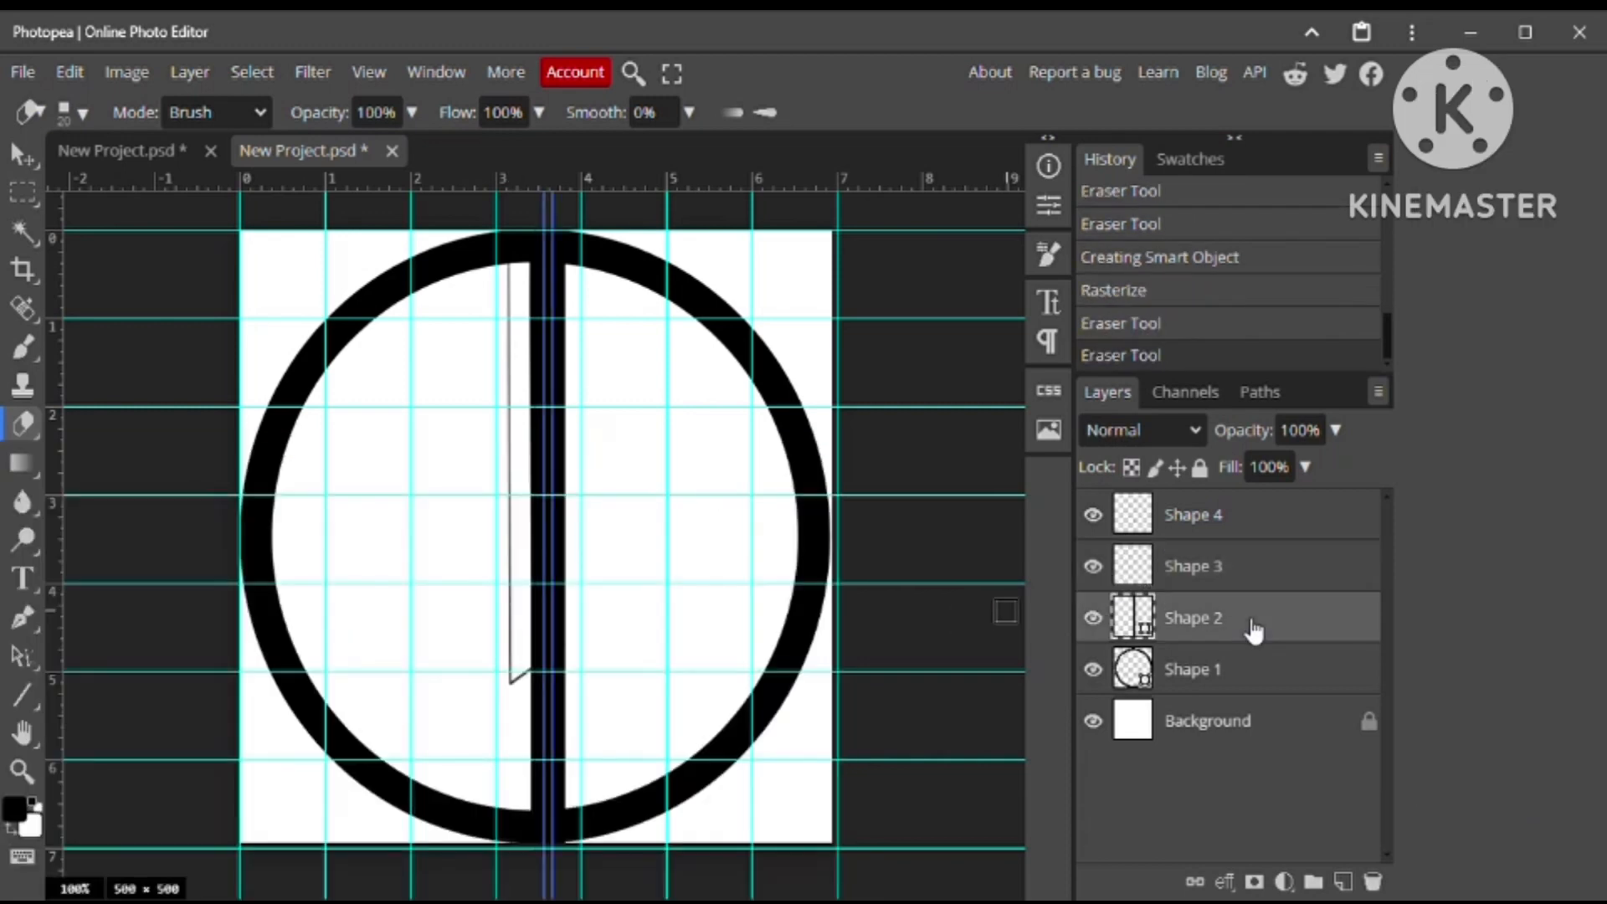
right_click(1148, 617)
left_click(1136, 446)
right_click(1148, 618)
left_click(1122, 530)
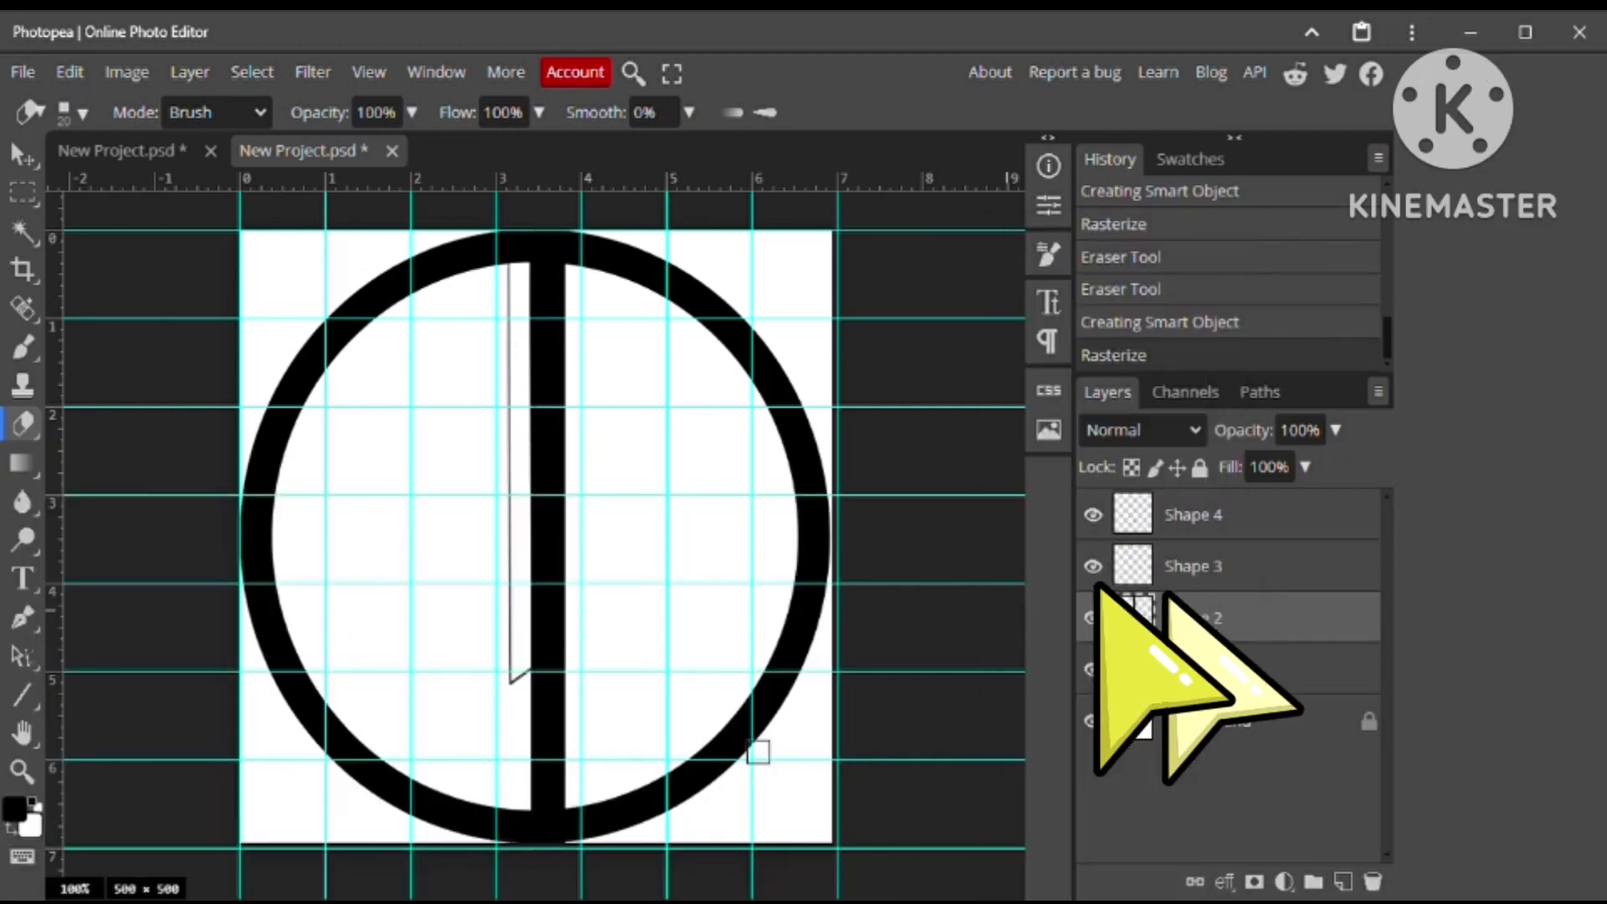
Erase the part of the thick vertical bar below the slanted line on the Shape 2 layer
left_click(572, 665)
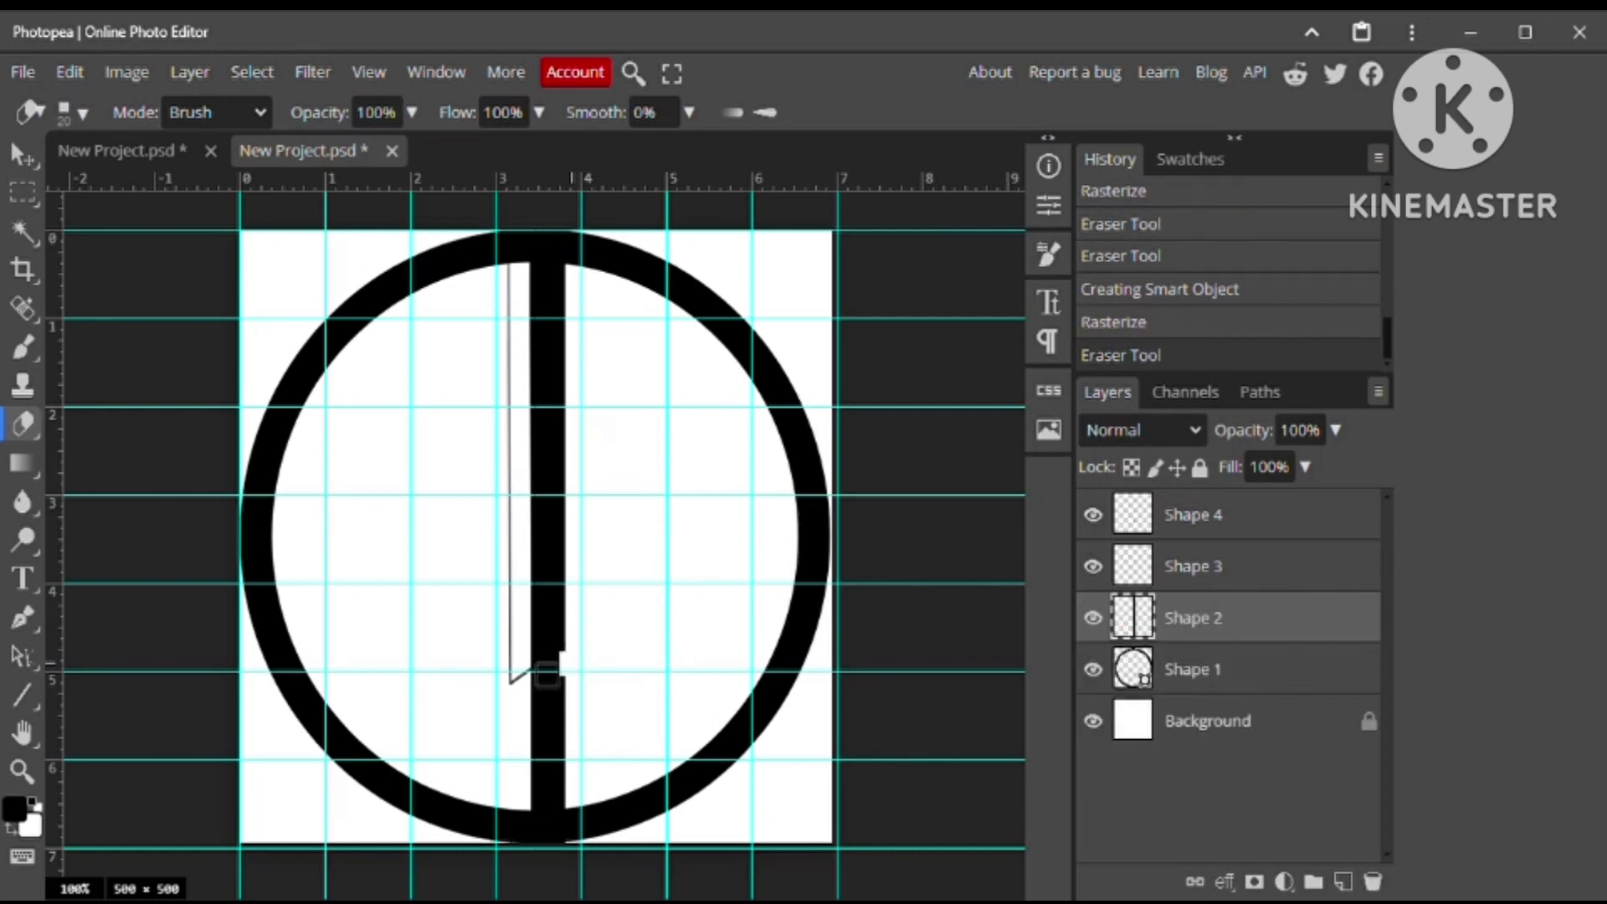
left_click(538, 684)
left_click(544, 678)
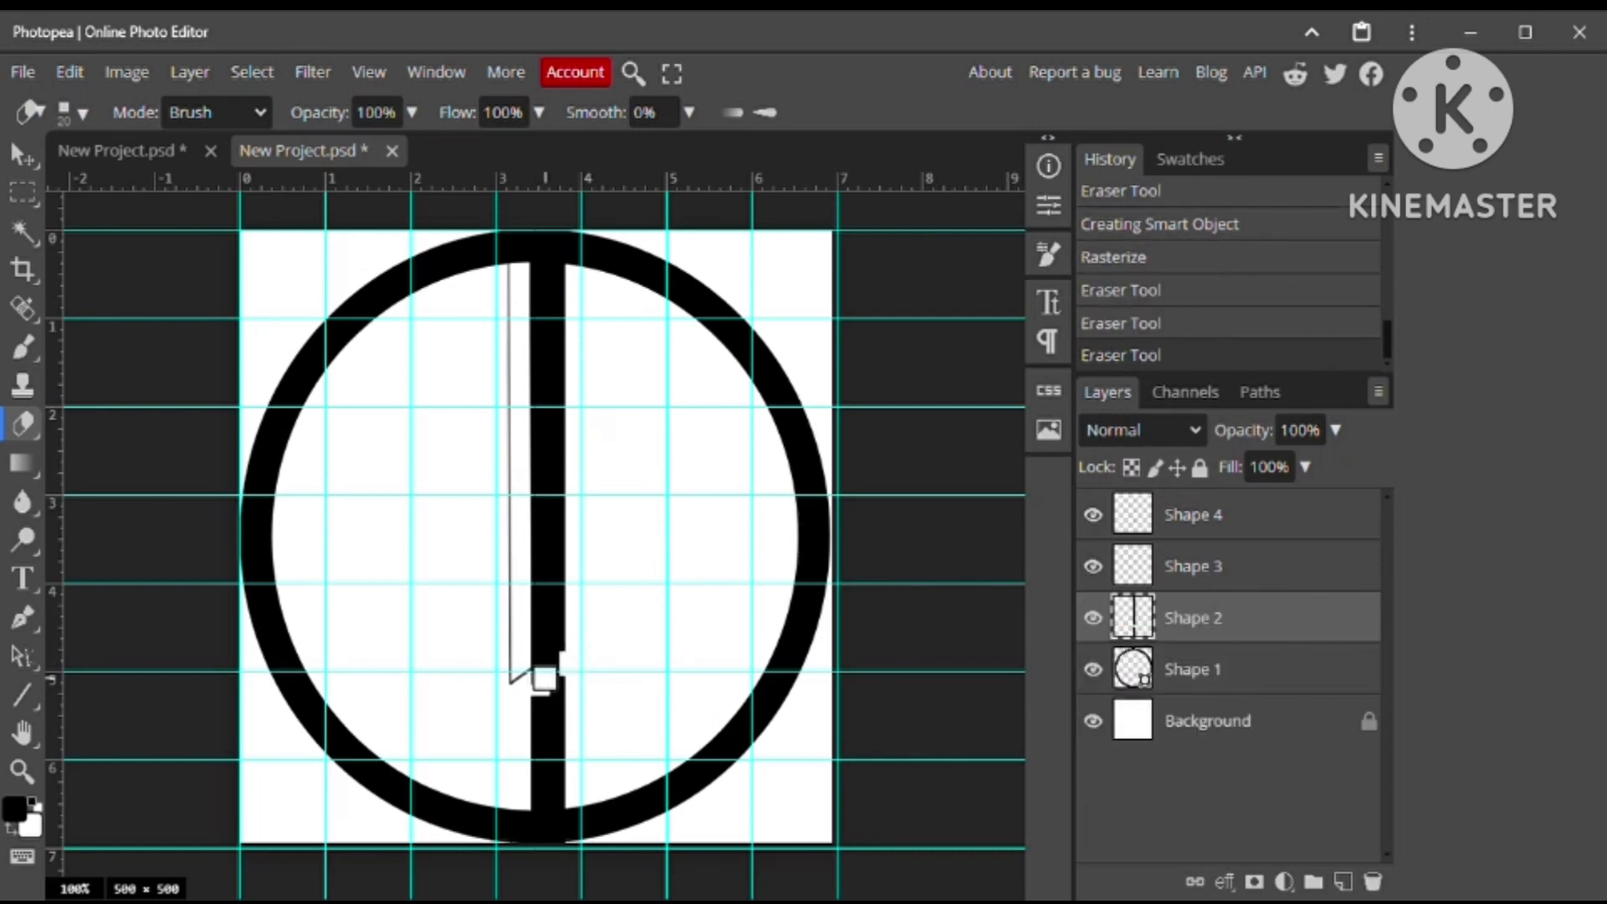
left_click(549, 675)
left_click(559, 668)
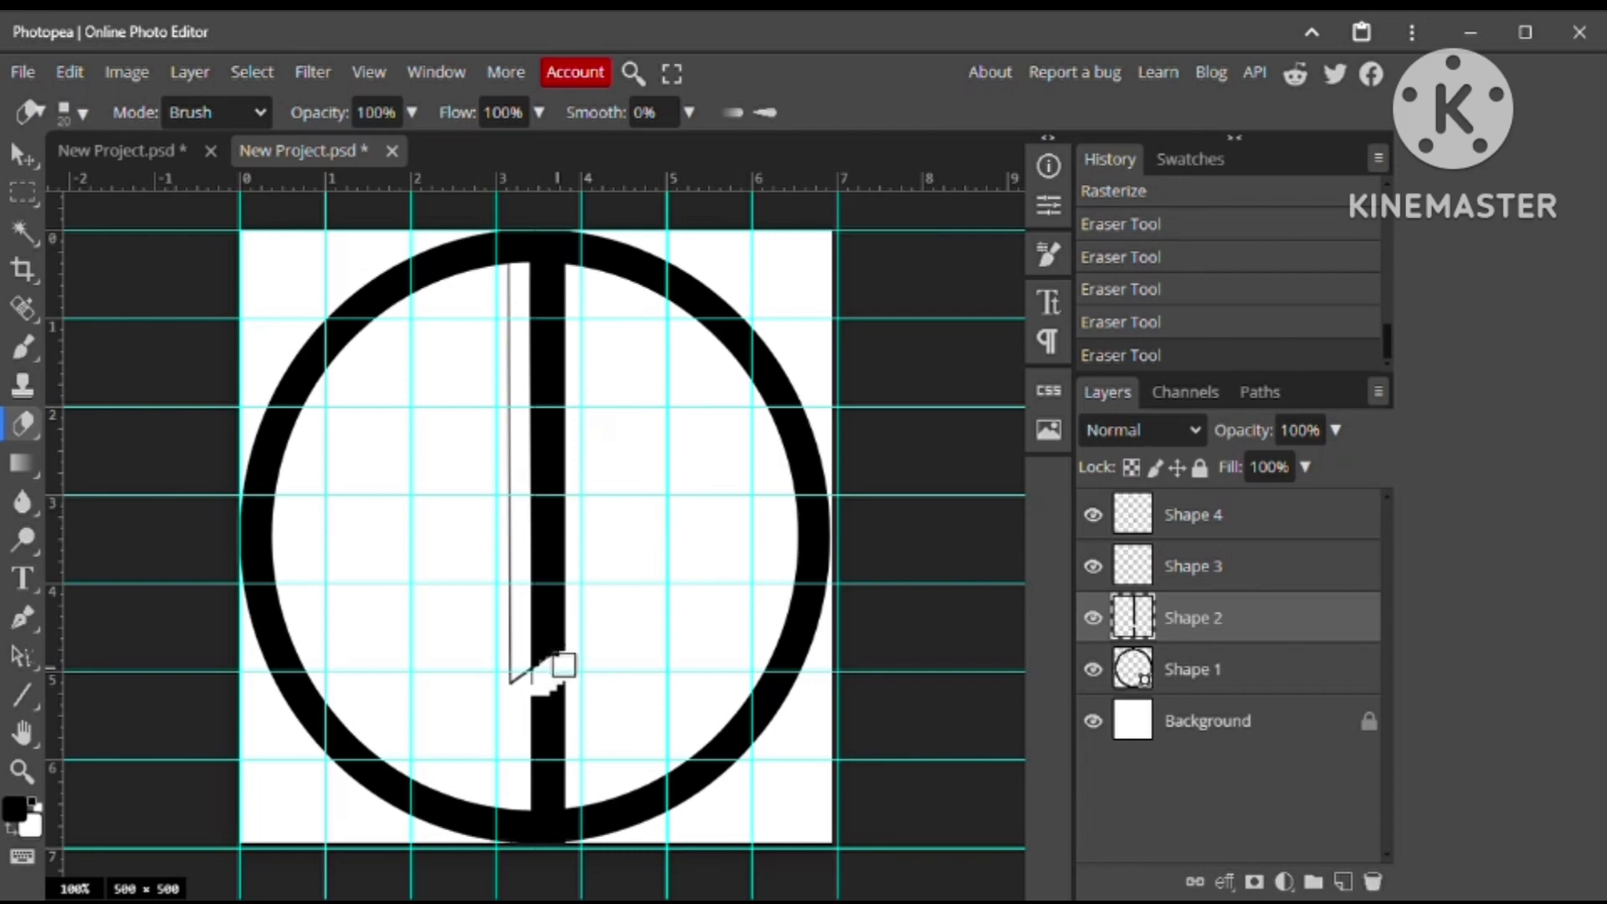
mouse_move(563, 665)
left_mouse_down()
mouse_move(525, 720)
mouse_move(581, 733)
mouse_move(508, 748)
mouse_move(559, 760)
mouse_move(531, 800)
mouse_move(556, 765)
left_mouse_up()
Switch the Eraser to the hard round 12 px brush for cleaning up the bar's slanted end
left_click(1182, 566)
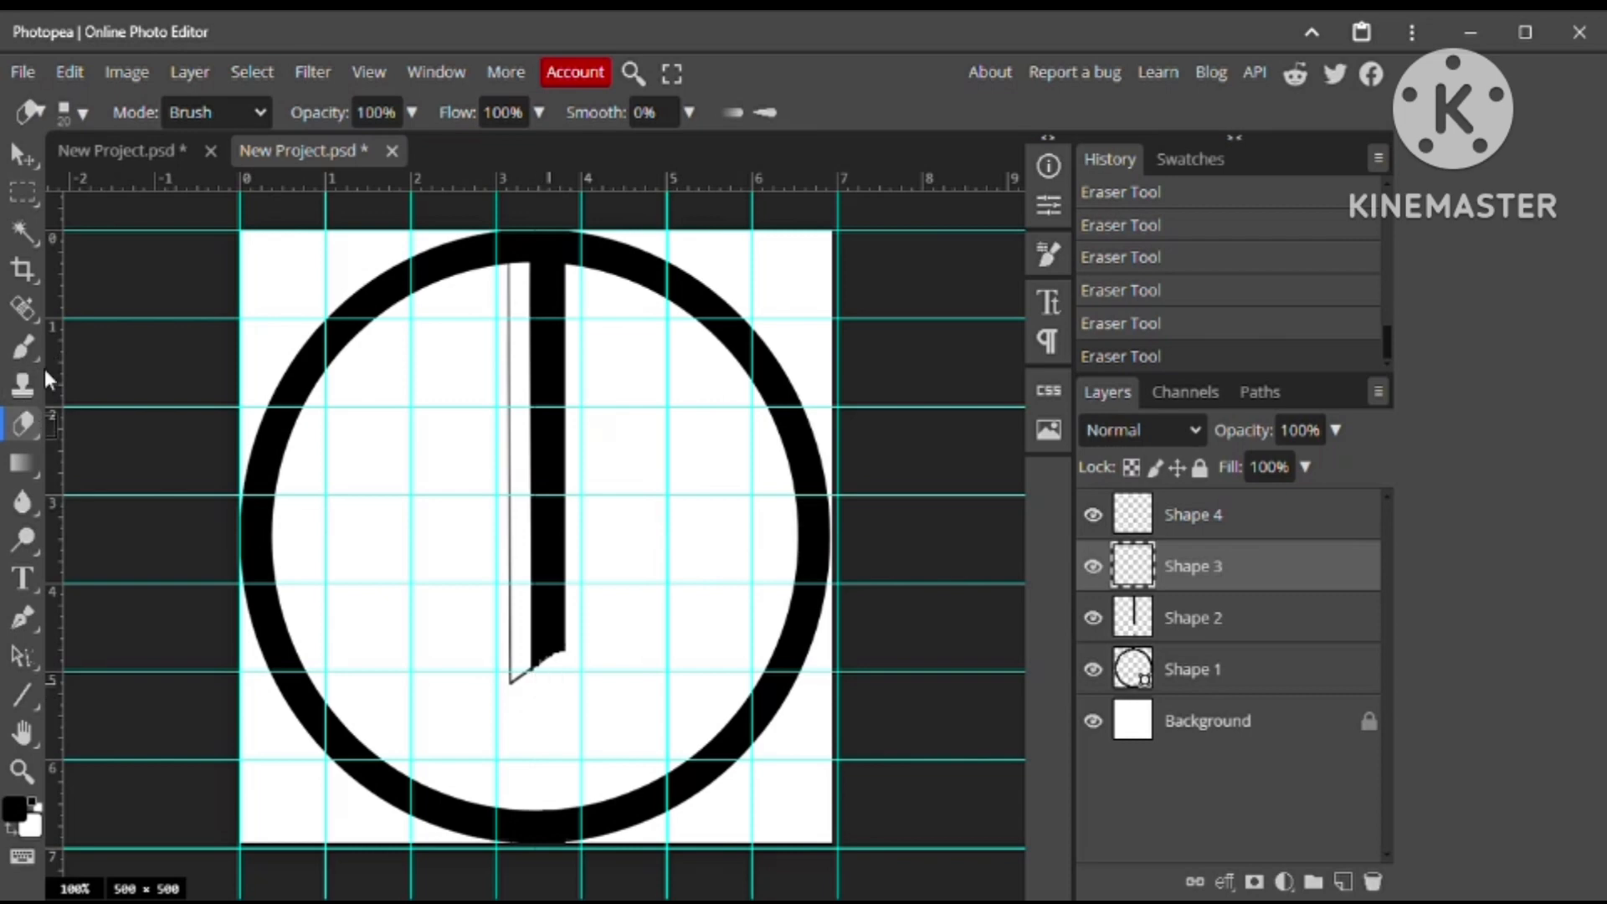
left_click(83, 113)
left_click(161, 304)
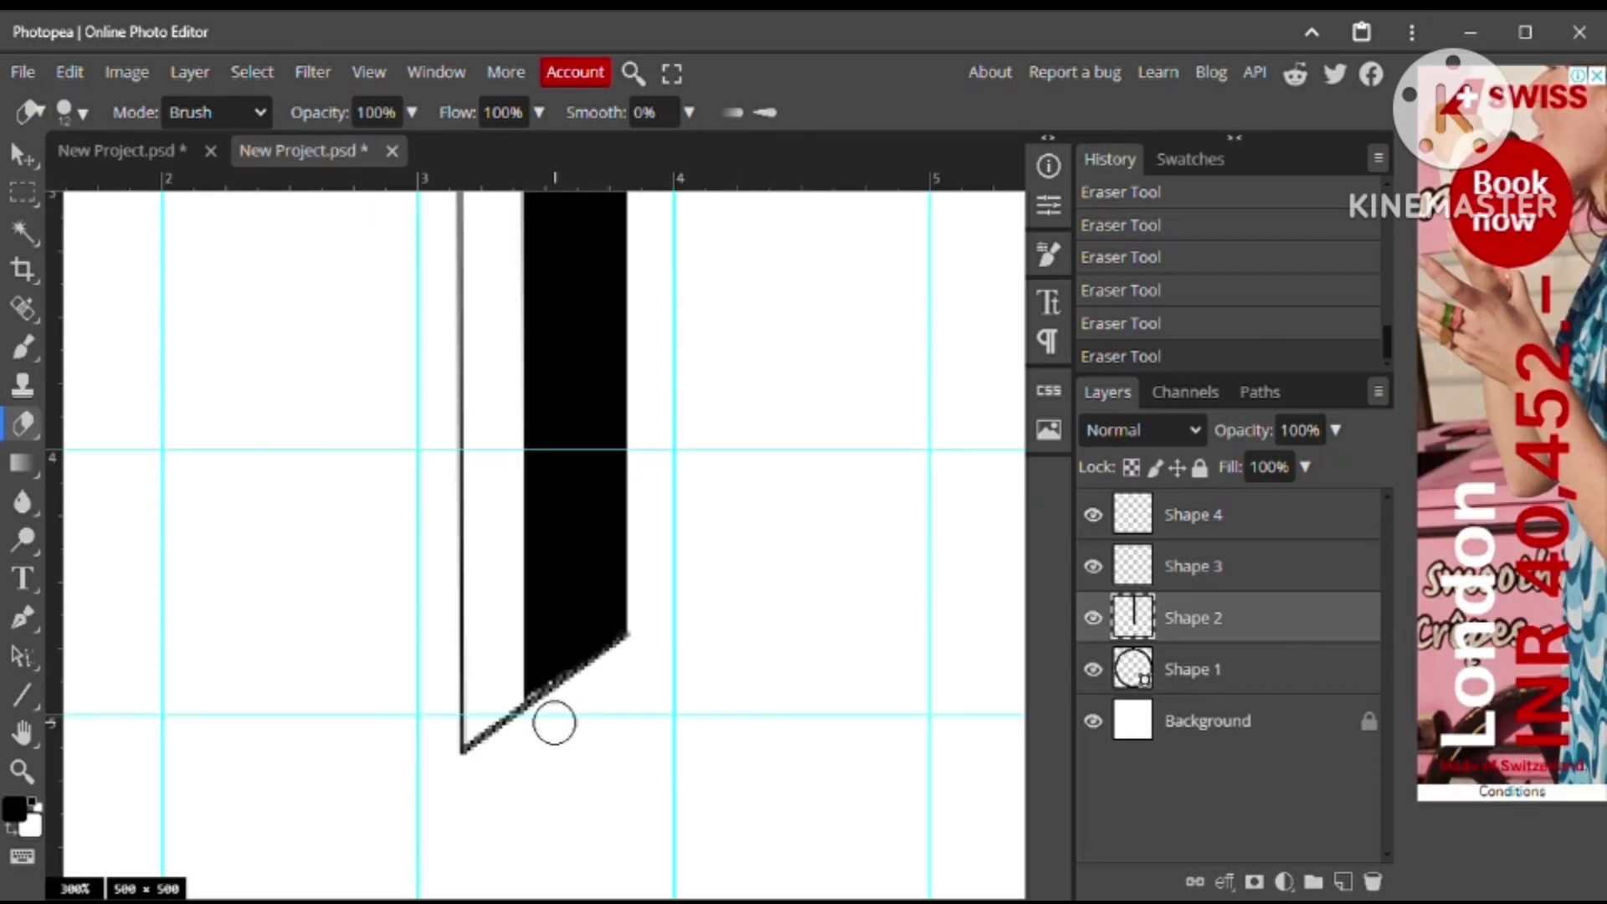
Add a horizontal guide at 4.5 inches
scroll(399, 421, "down", 4)
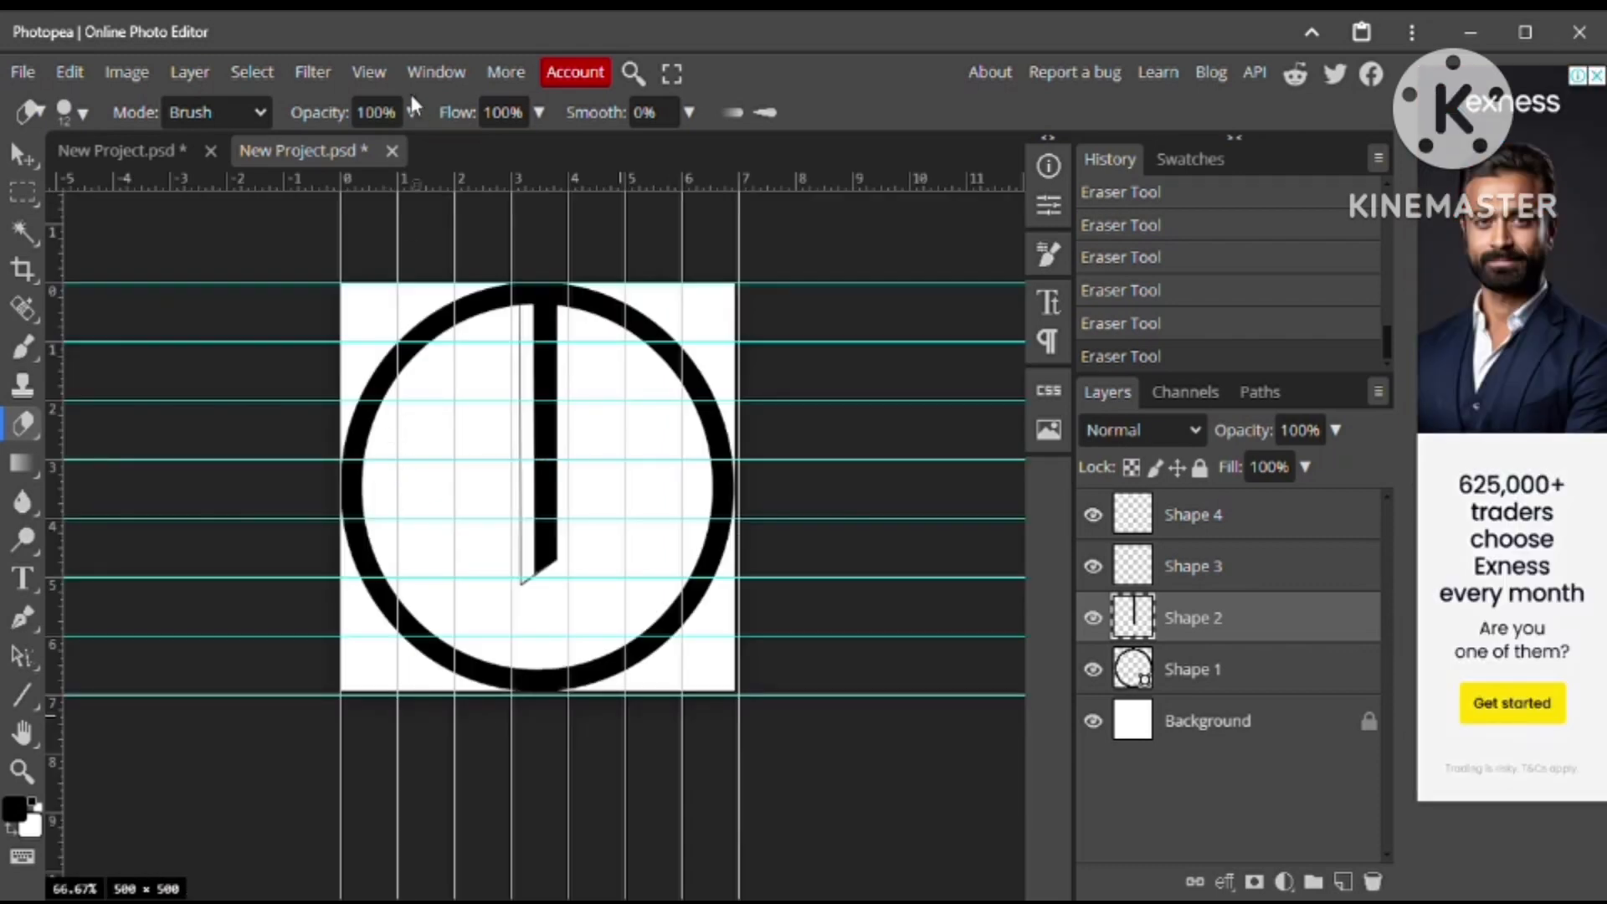
left_click(368, 72)
left_click(431, 646)
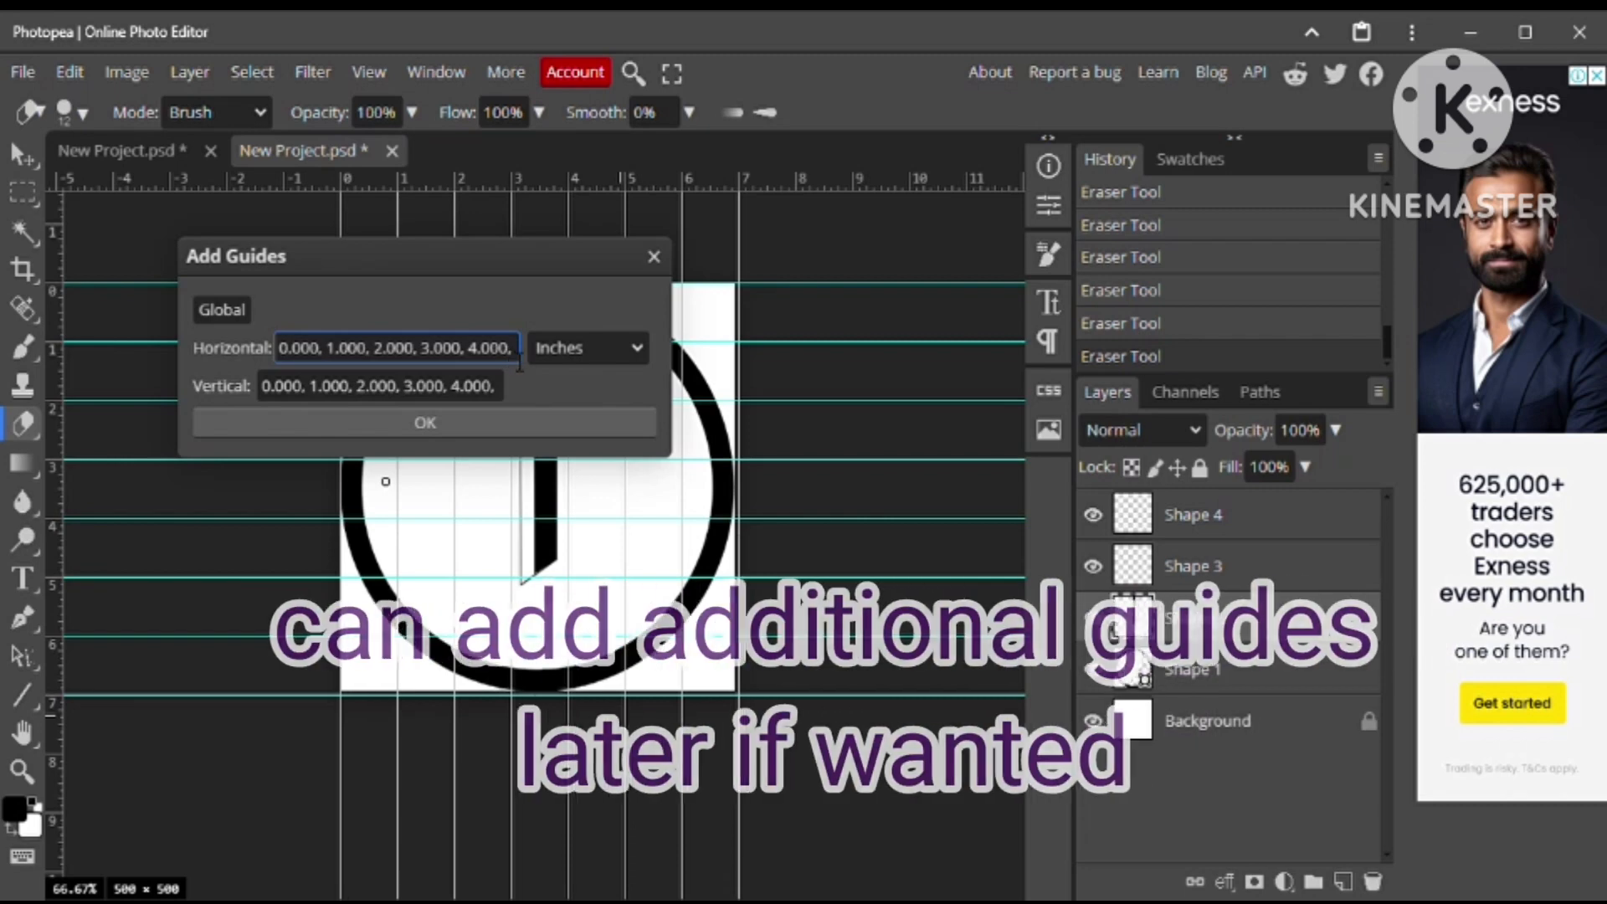
type("4.5")
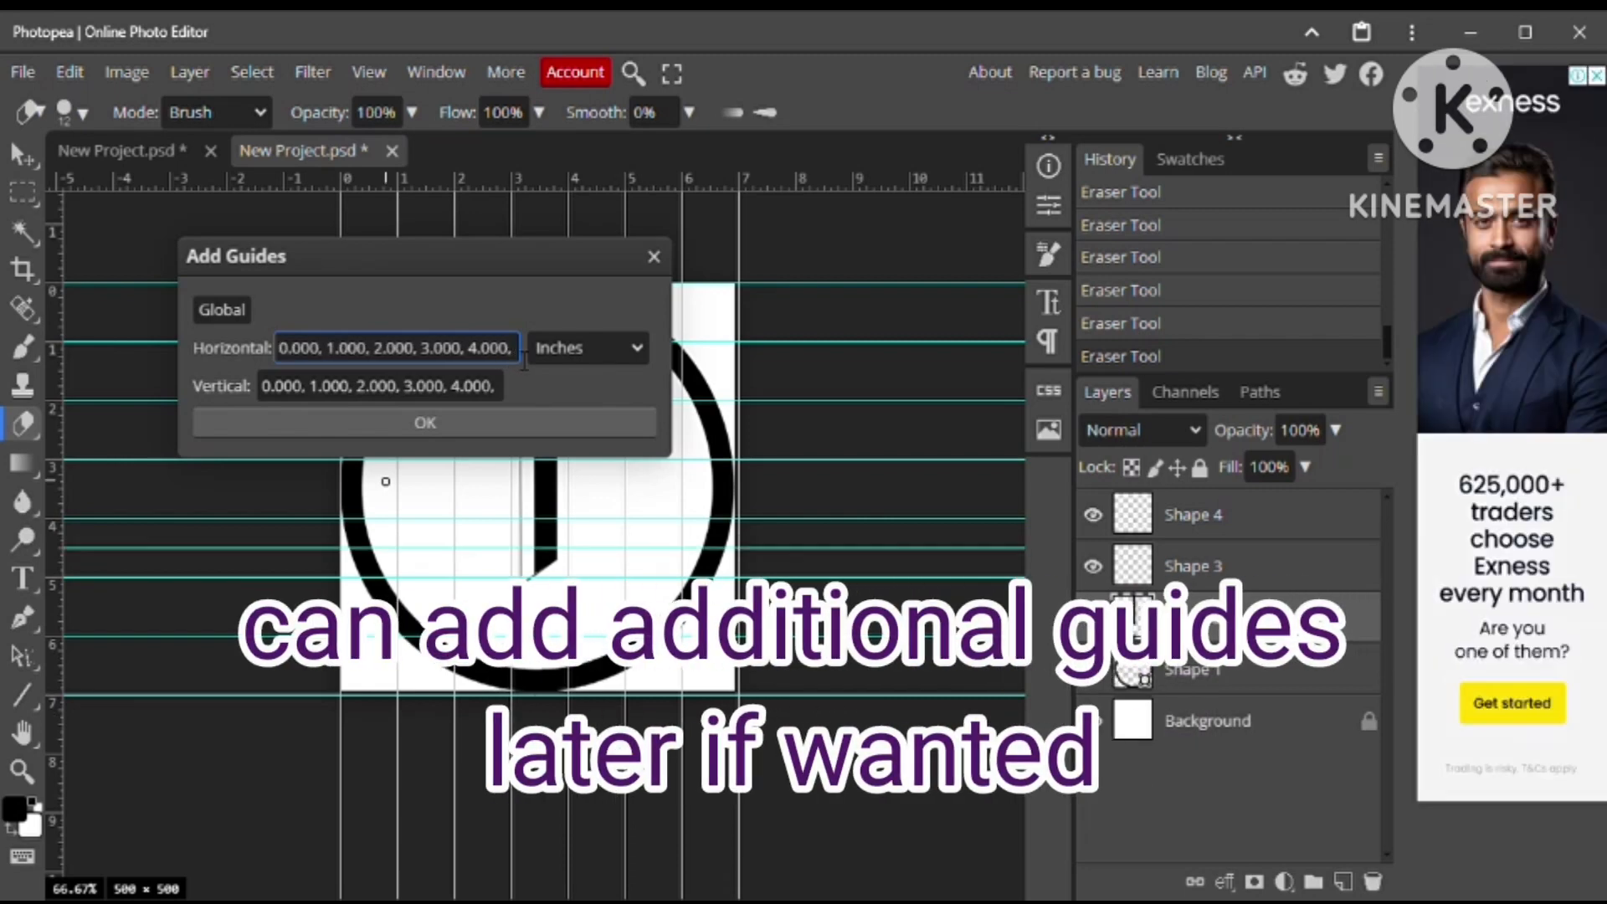
left_click(595, 422)
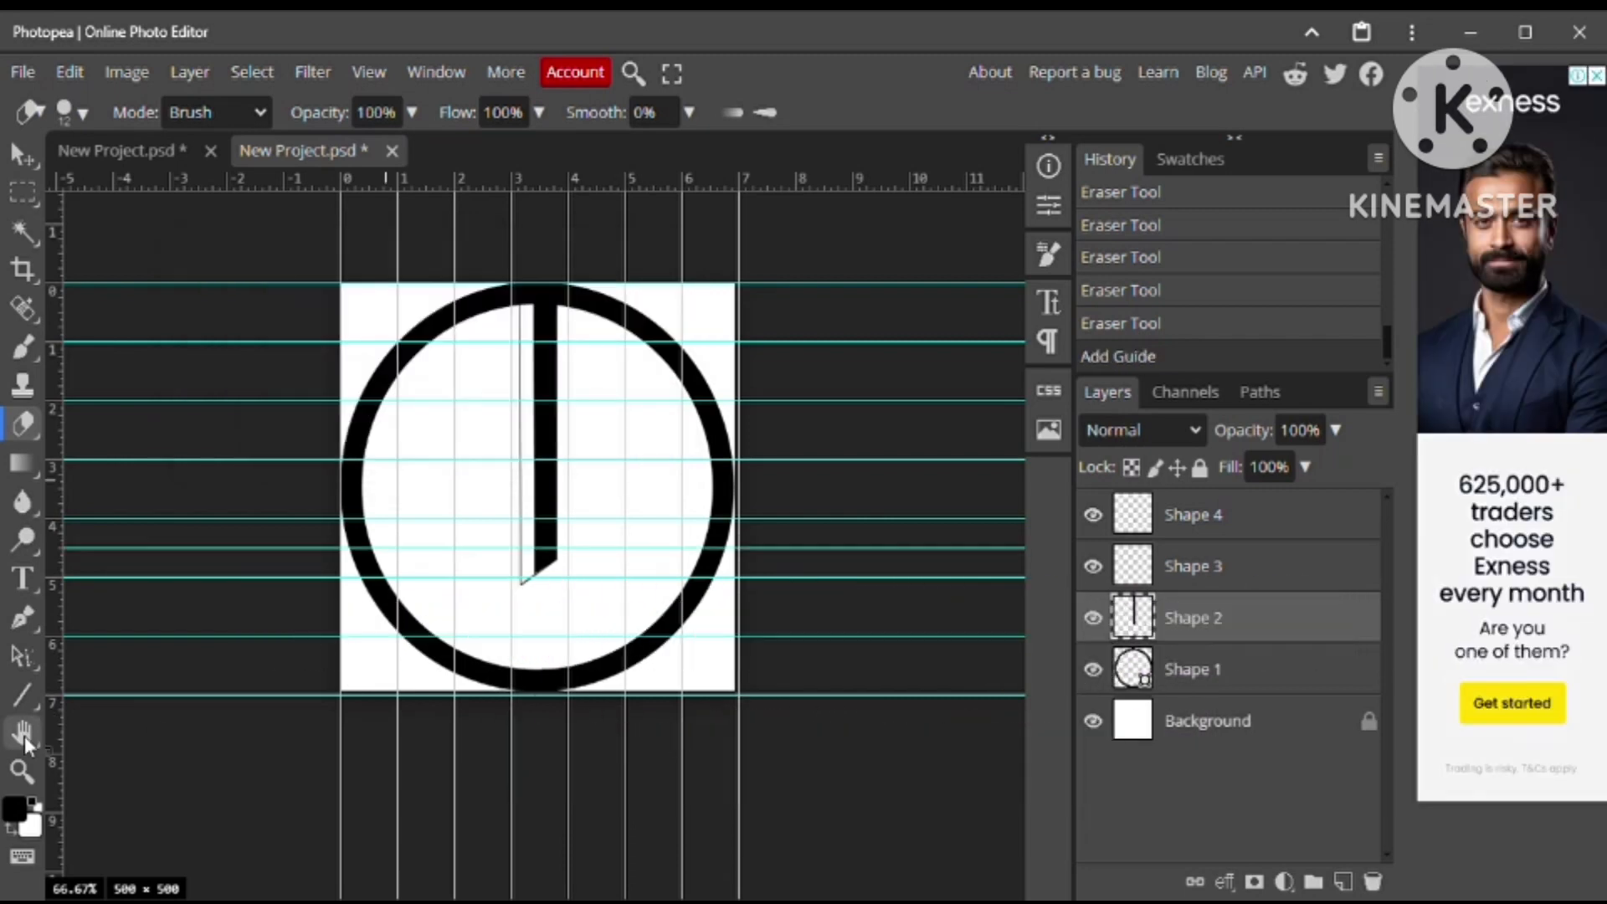
Draw the M's outer outline with the Line tool: a short foot at 4 inches, a vertical at 1 inch and a V-shaped top
left_click(17, 700)
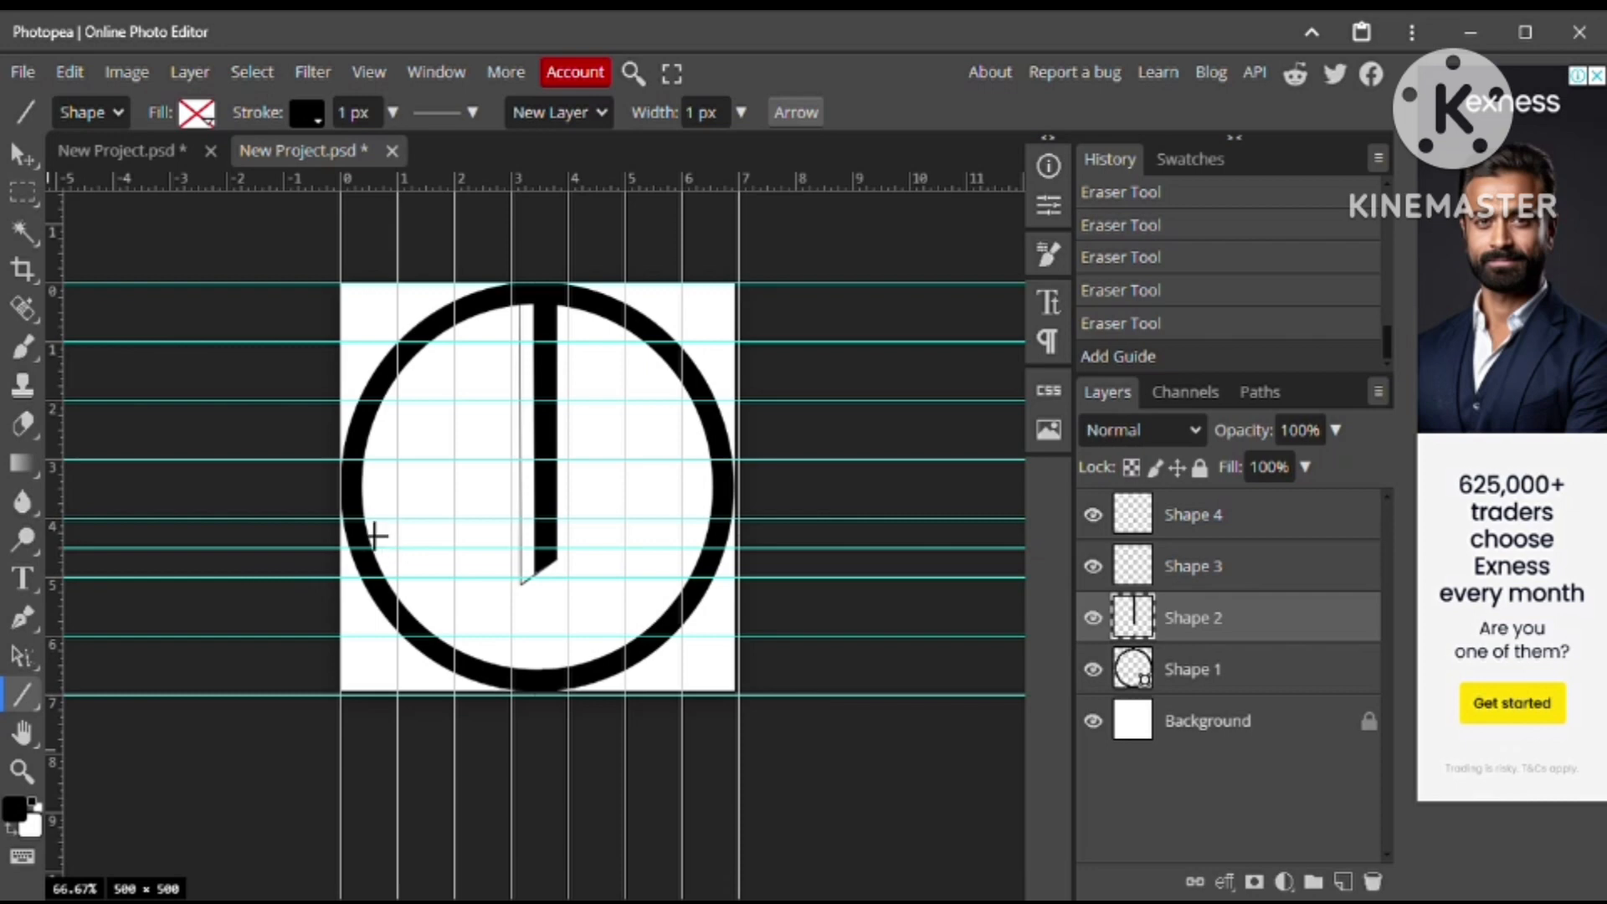
left_click_drag(401, 540, 415, 537)
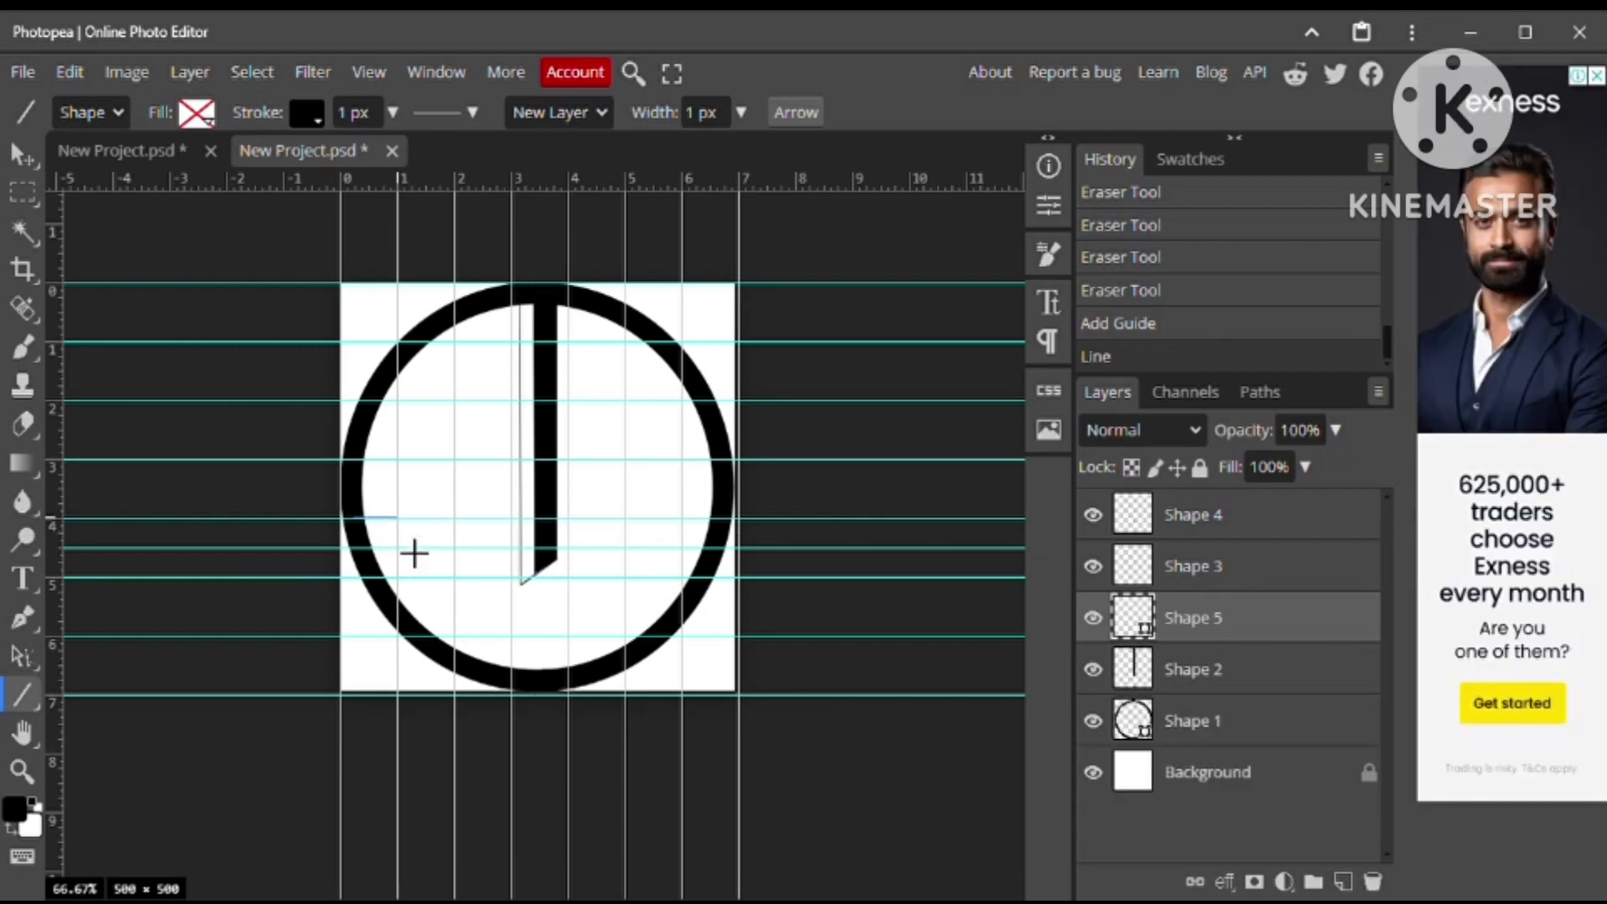
scroll(400, 531, "up", 5)
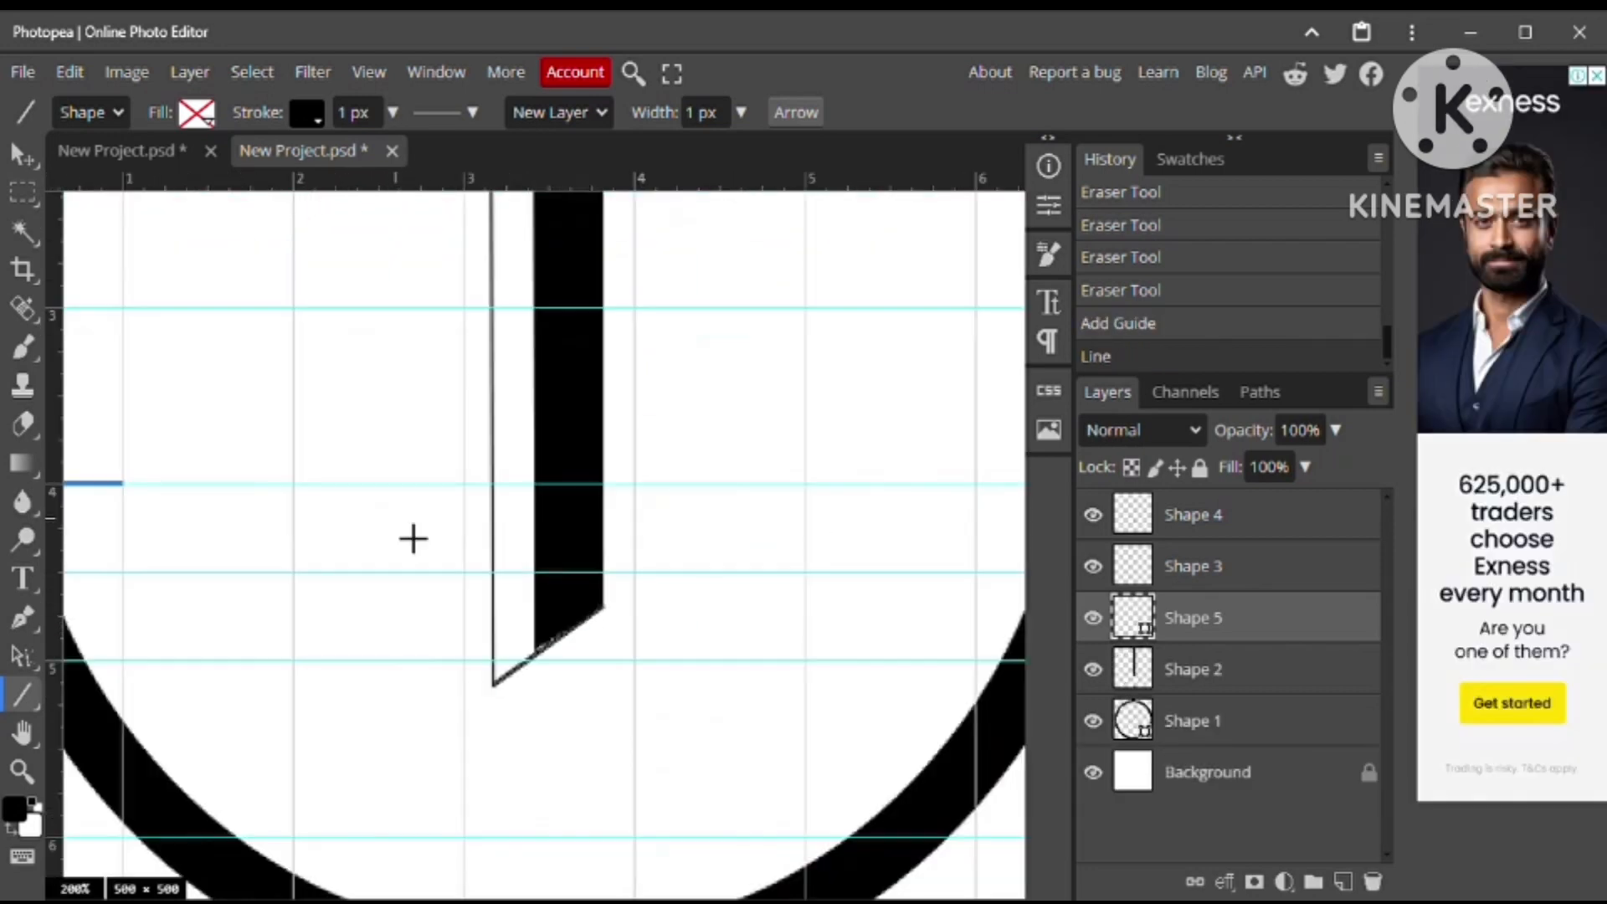
left_click_drag(309, 483, 289, 335)
left_click_drag(357, 184, 634, 341)
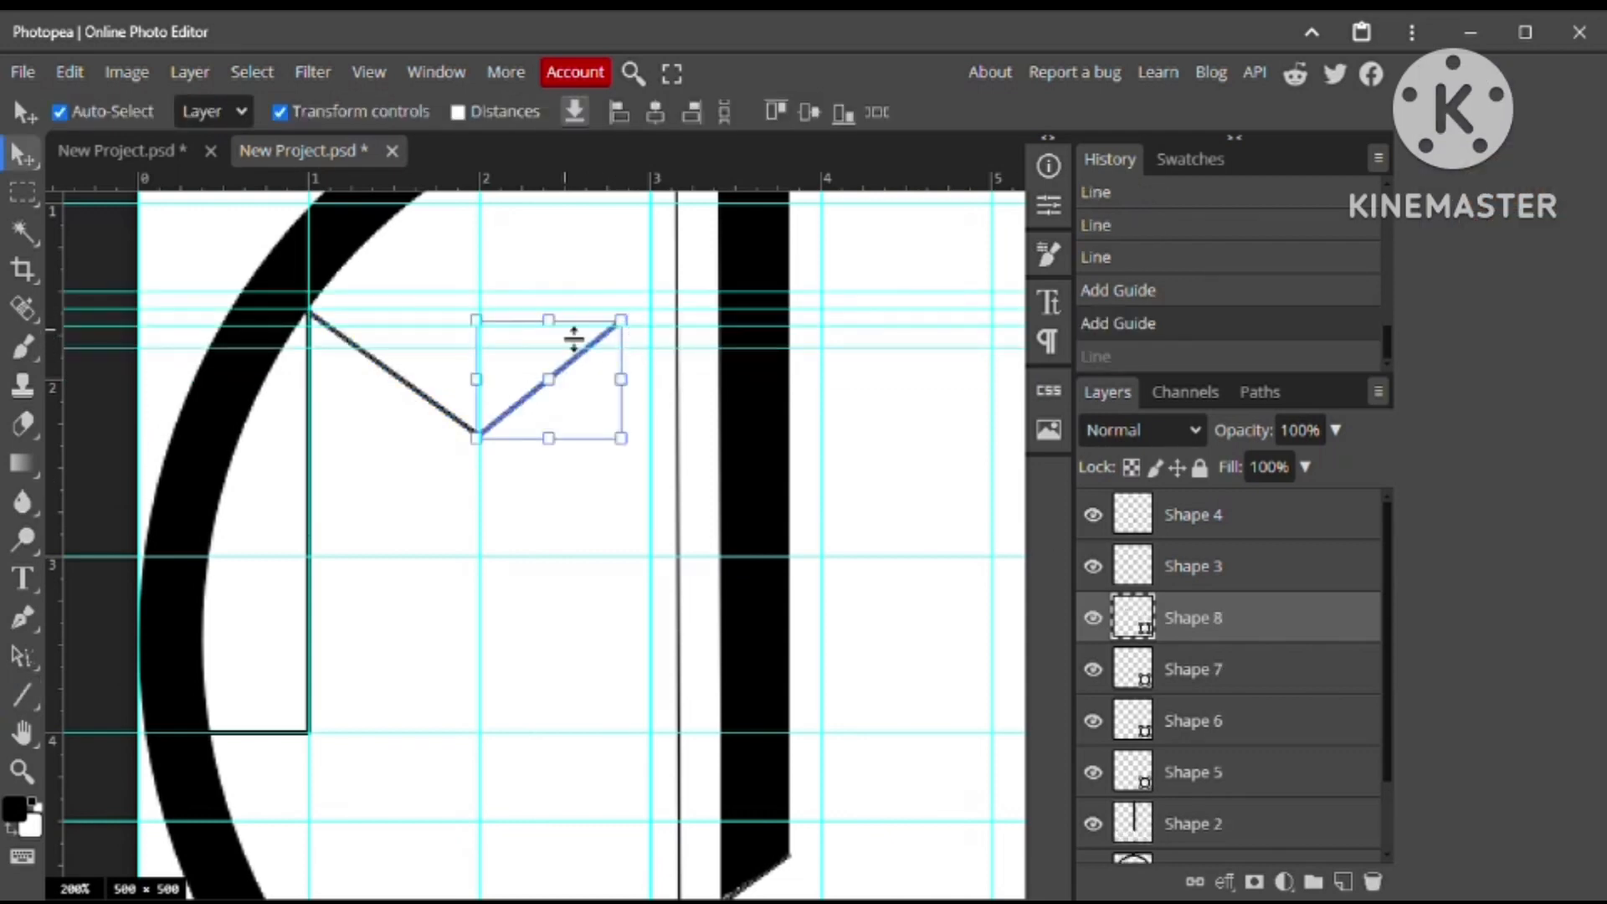
Lock the guides and scale the V's rising line, Shape 8, to 111.45%
left_click(368, 72)
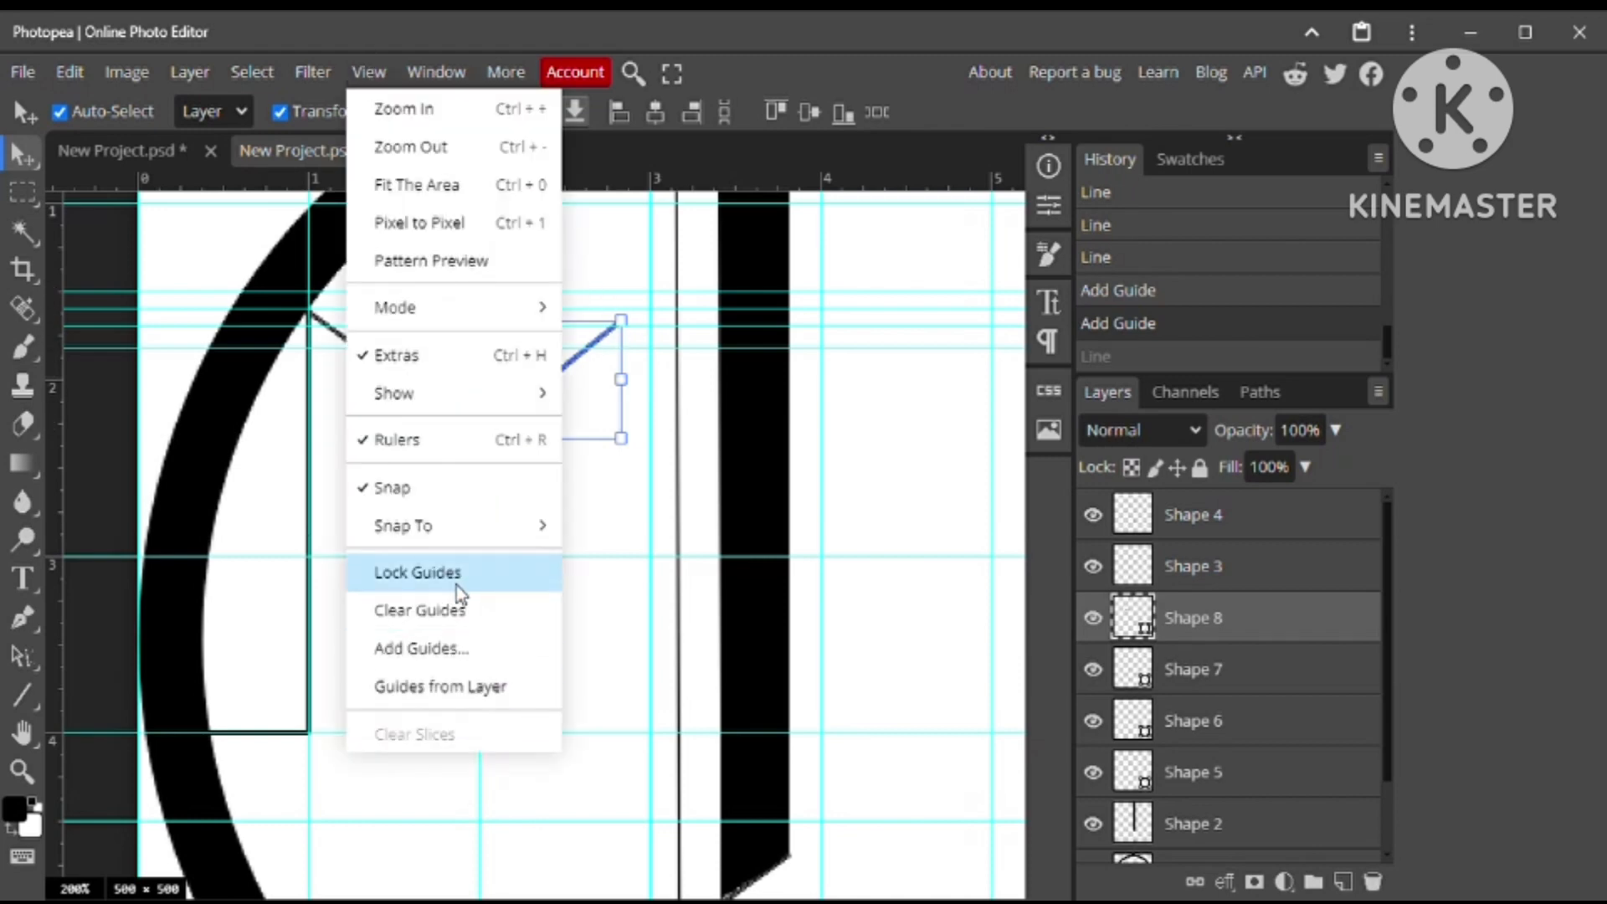
left_click(413, 574)
left_click_drag(617, 322, 634, 315)
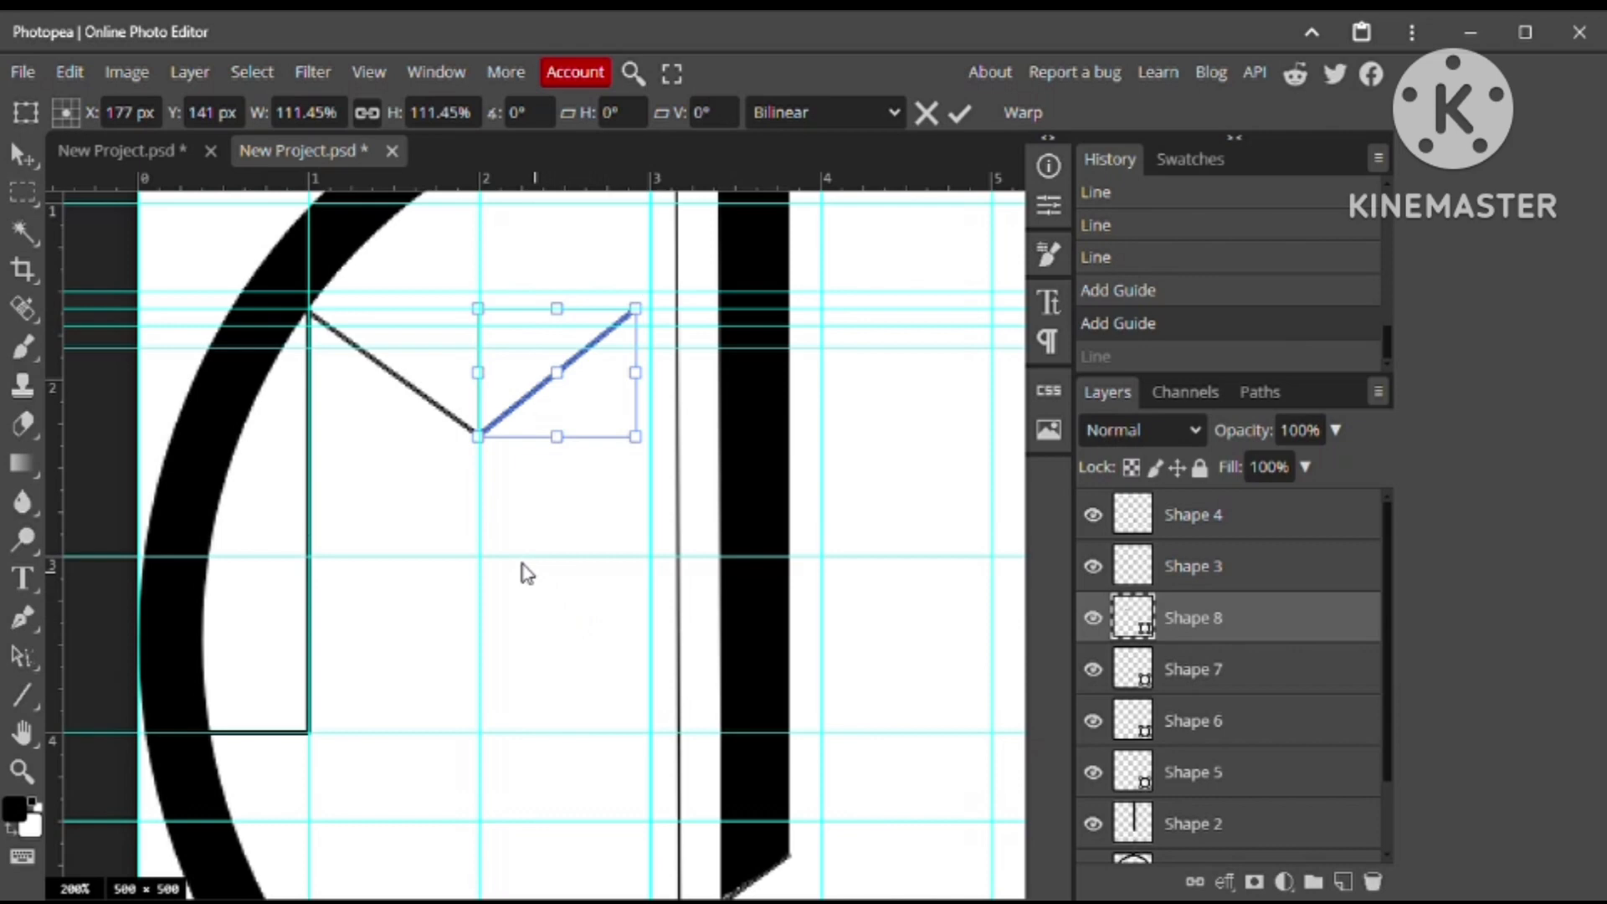
left_click(960, 113)
left_click(998, 606)
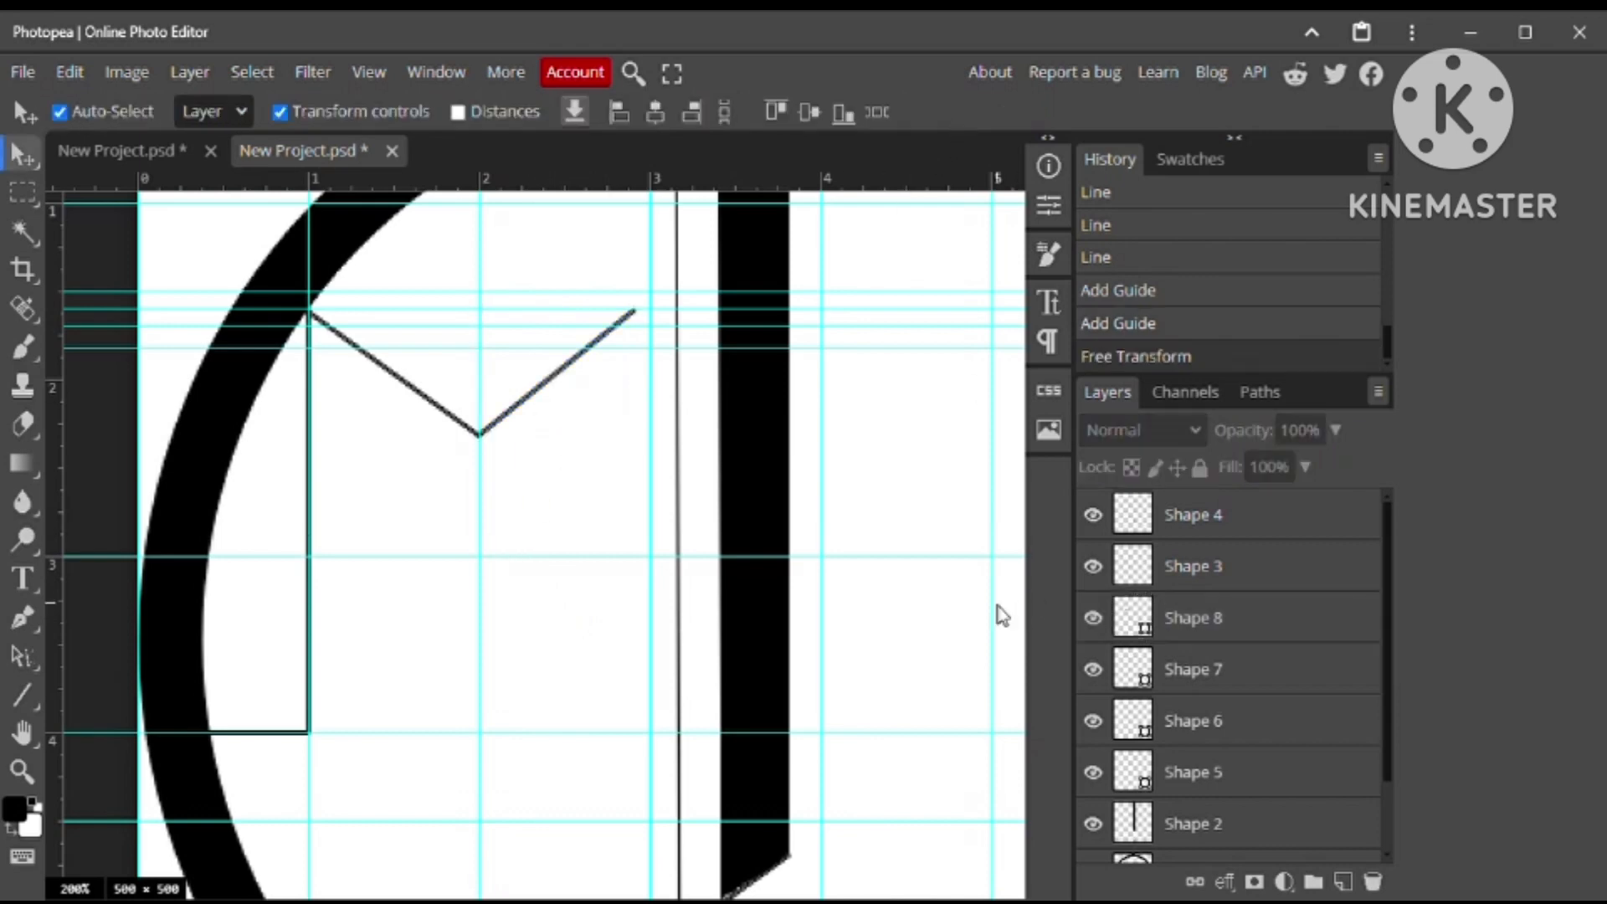
Draw a horizontal line just below the M's foot and stretch it slightly past the 1-inch guide
left_click(20, 693)
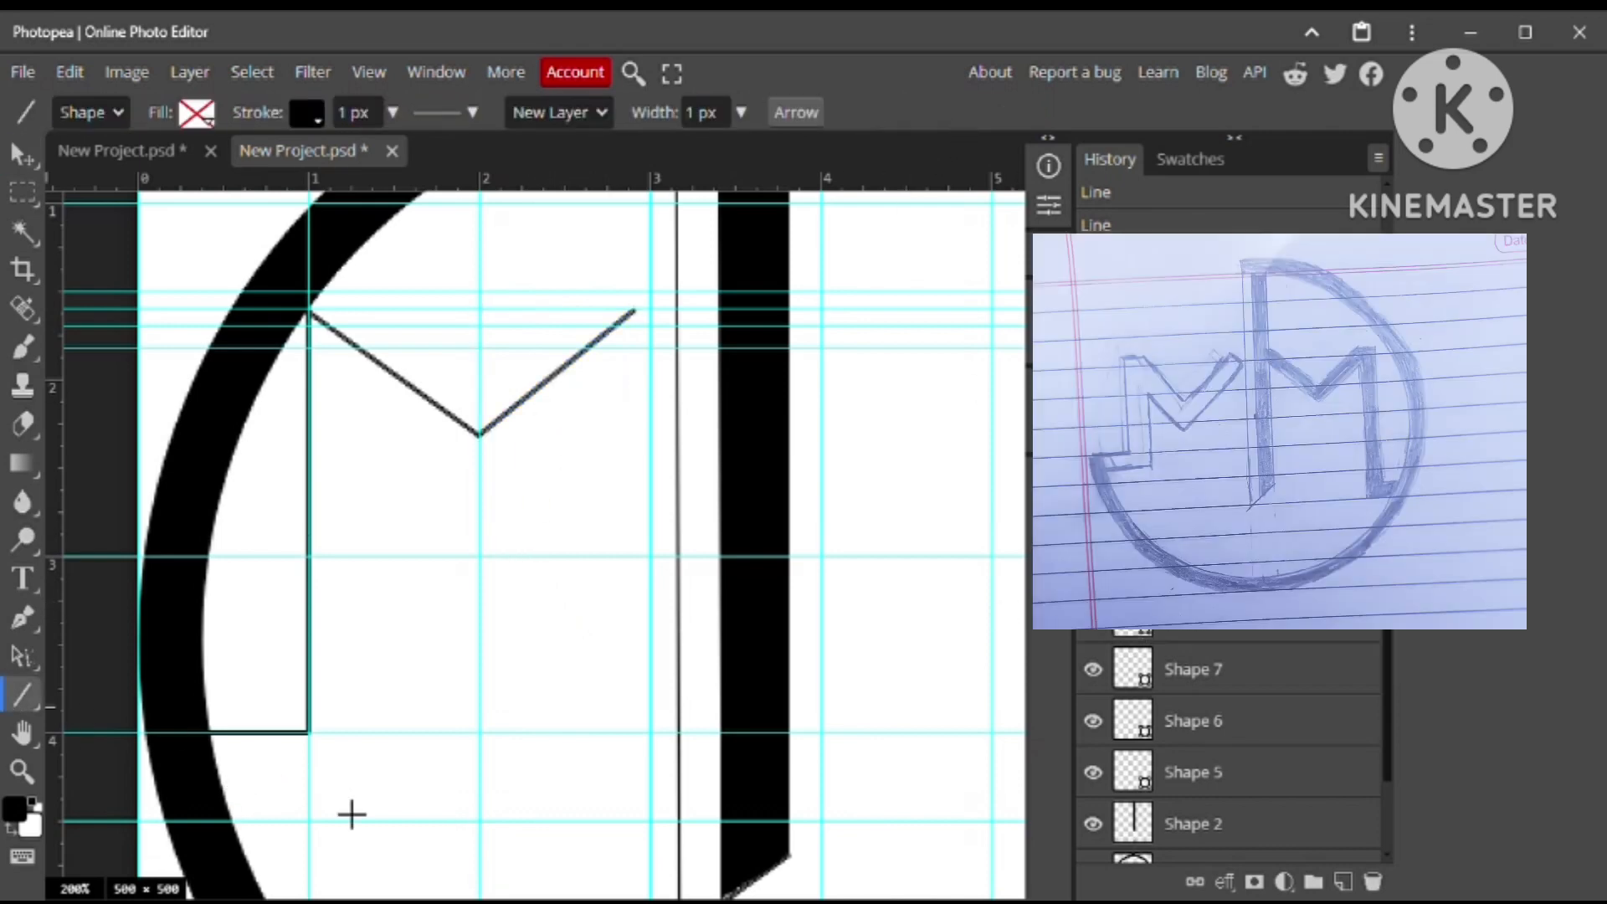
scroll(351, 811, "down", 4)
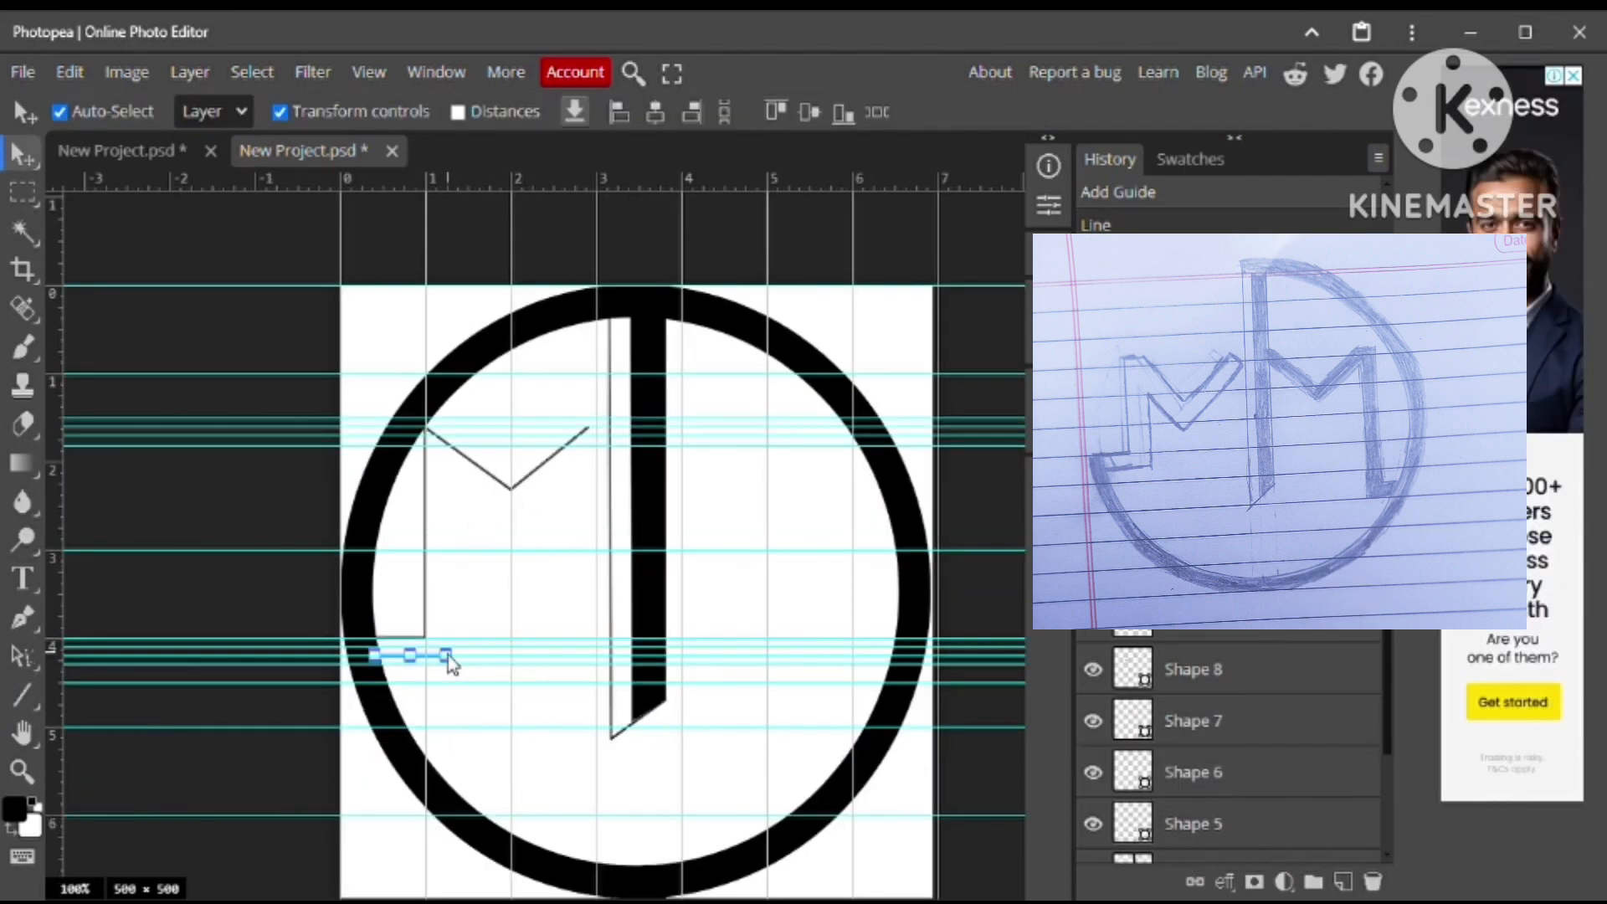
left_click_drag(448, 657, 457, 657)
Draw the M's inner outline with a vertical line, a parallel V and a short line closing its upper end
left_click(18, 697)
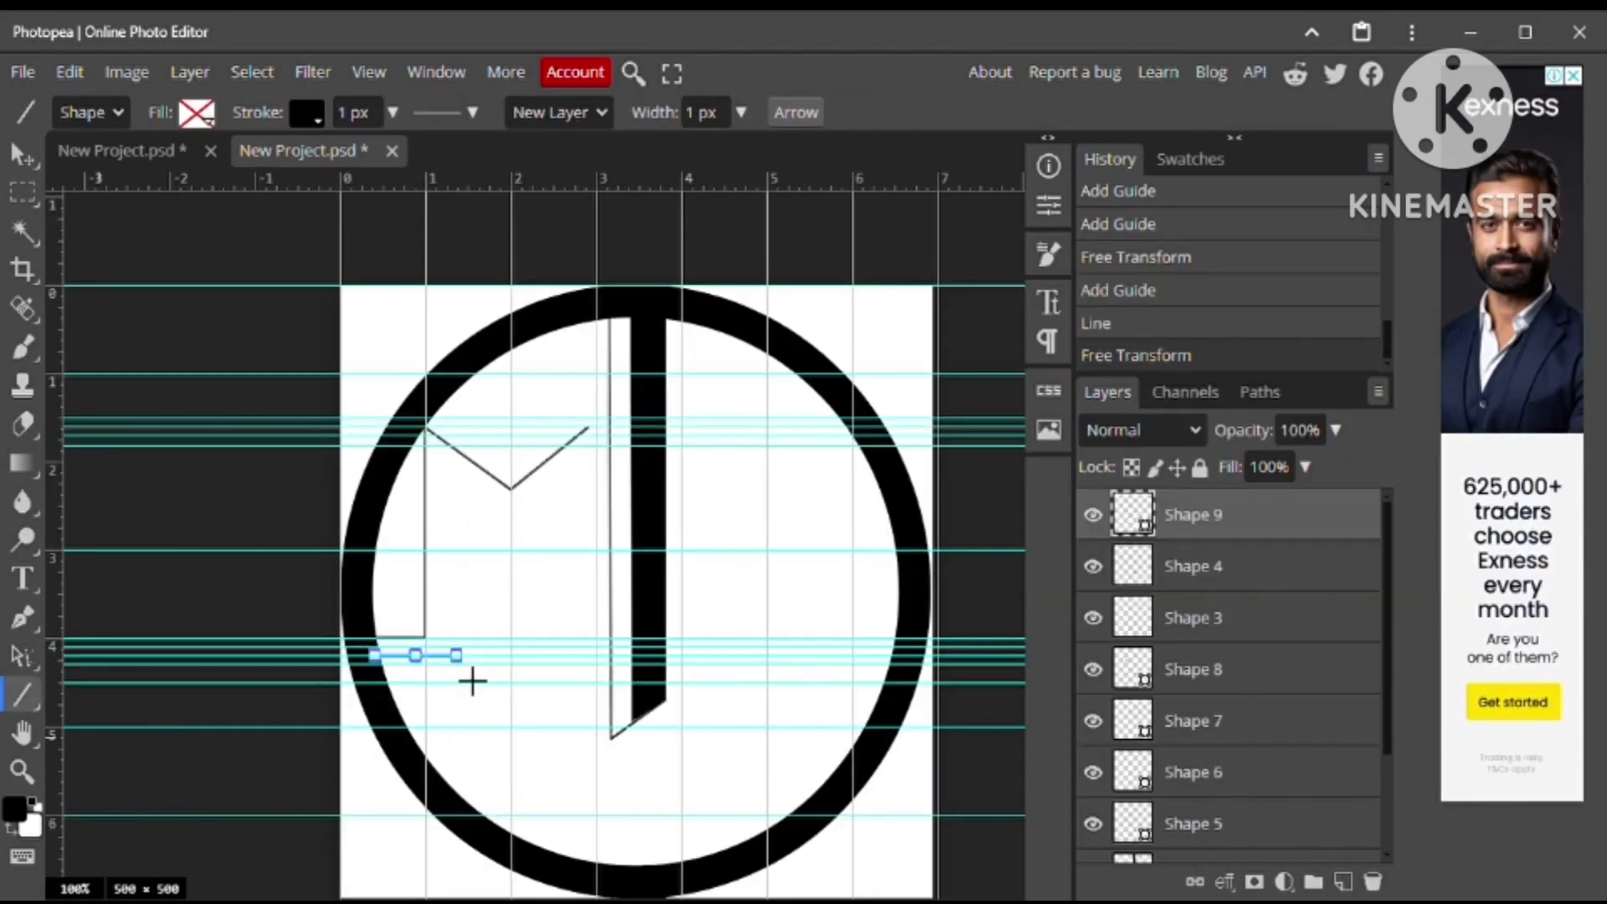
key("ctrl+plus")
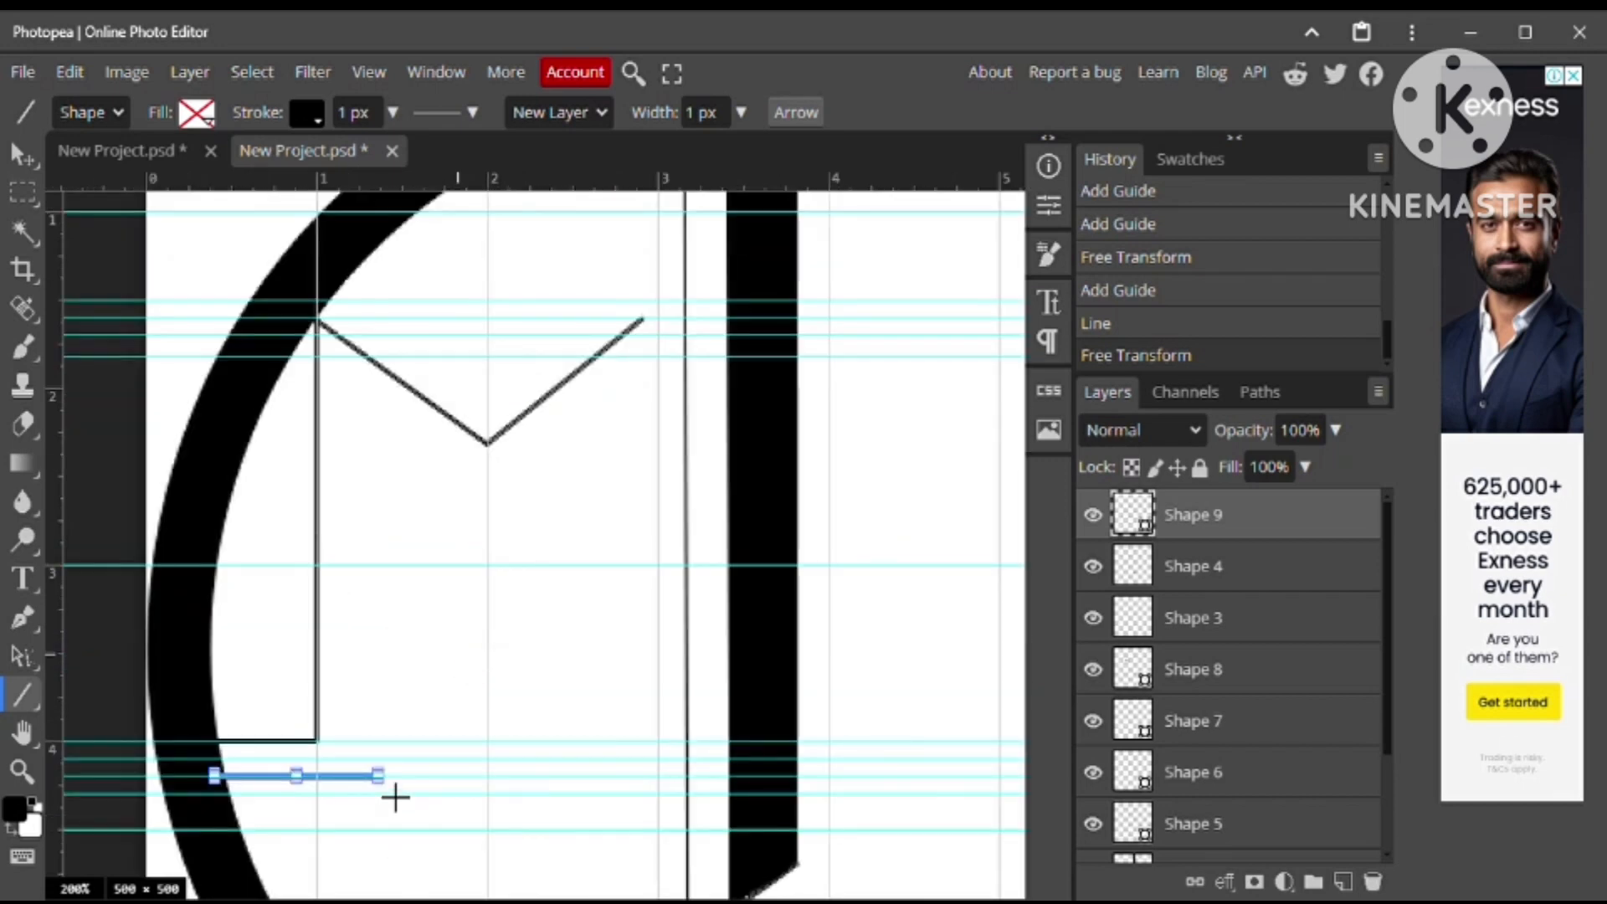
left_click_drag(396, 798, 504, 551)
left_click_drag(489, 531, 675, 396)
left_click_drag(660, 380, 642, 319)
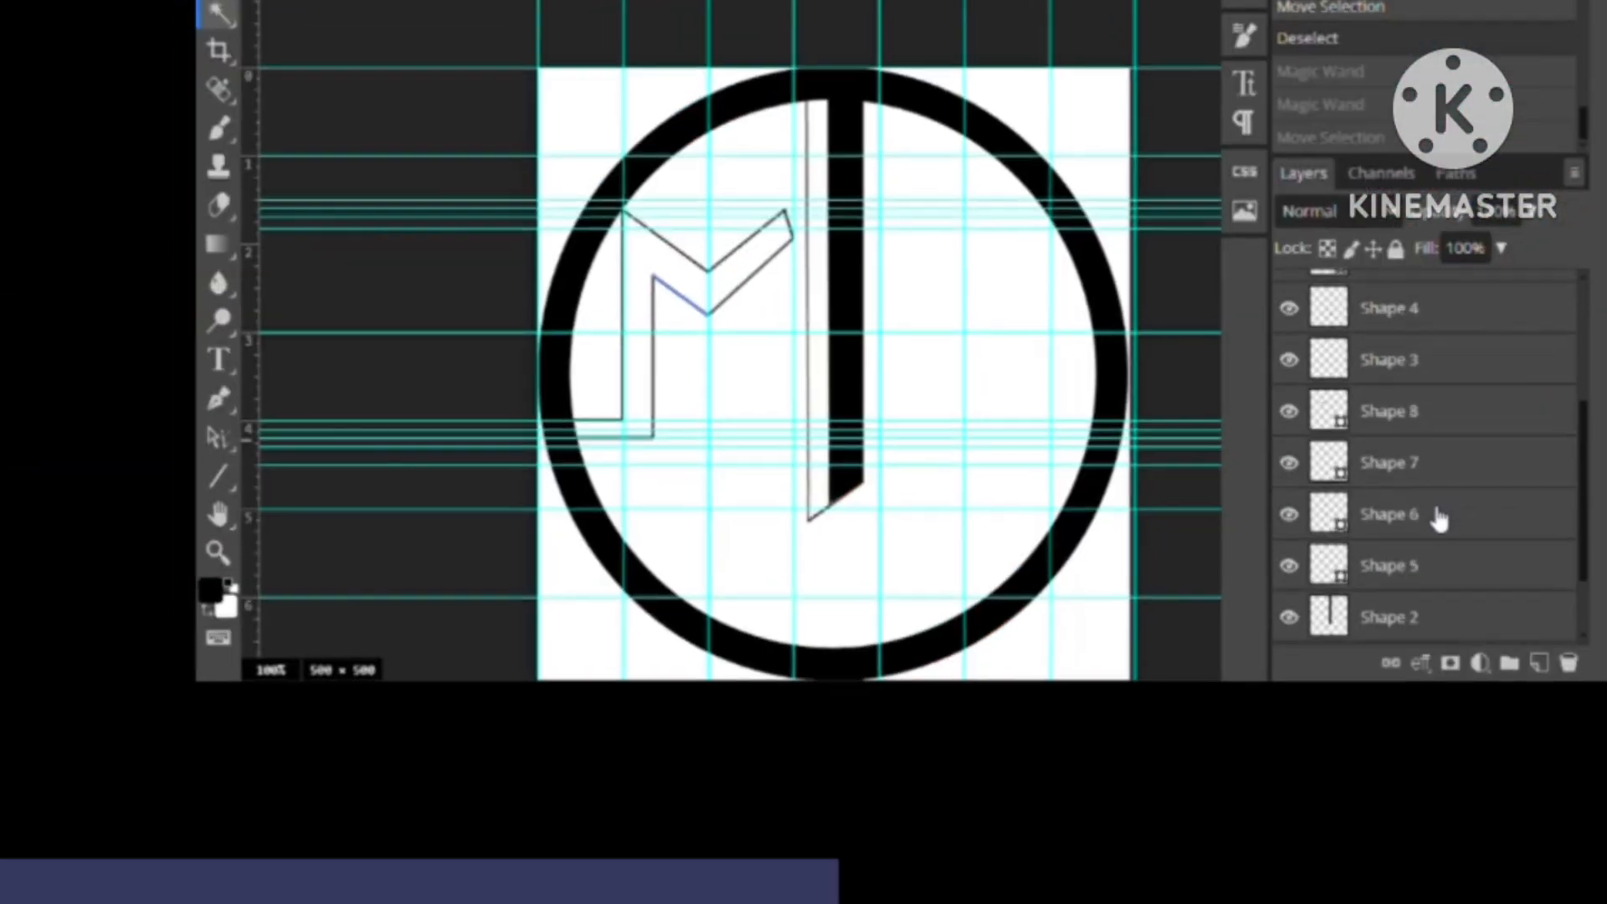
Merge all the line layers, Shape 3 to Shape 13, into one layer, leaving Shape 2 and Shape 1 separate
scroll(1243, 736, "up", 3)
scroll(1243, 737, "up", 1)
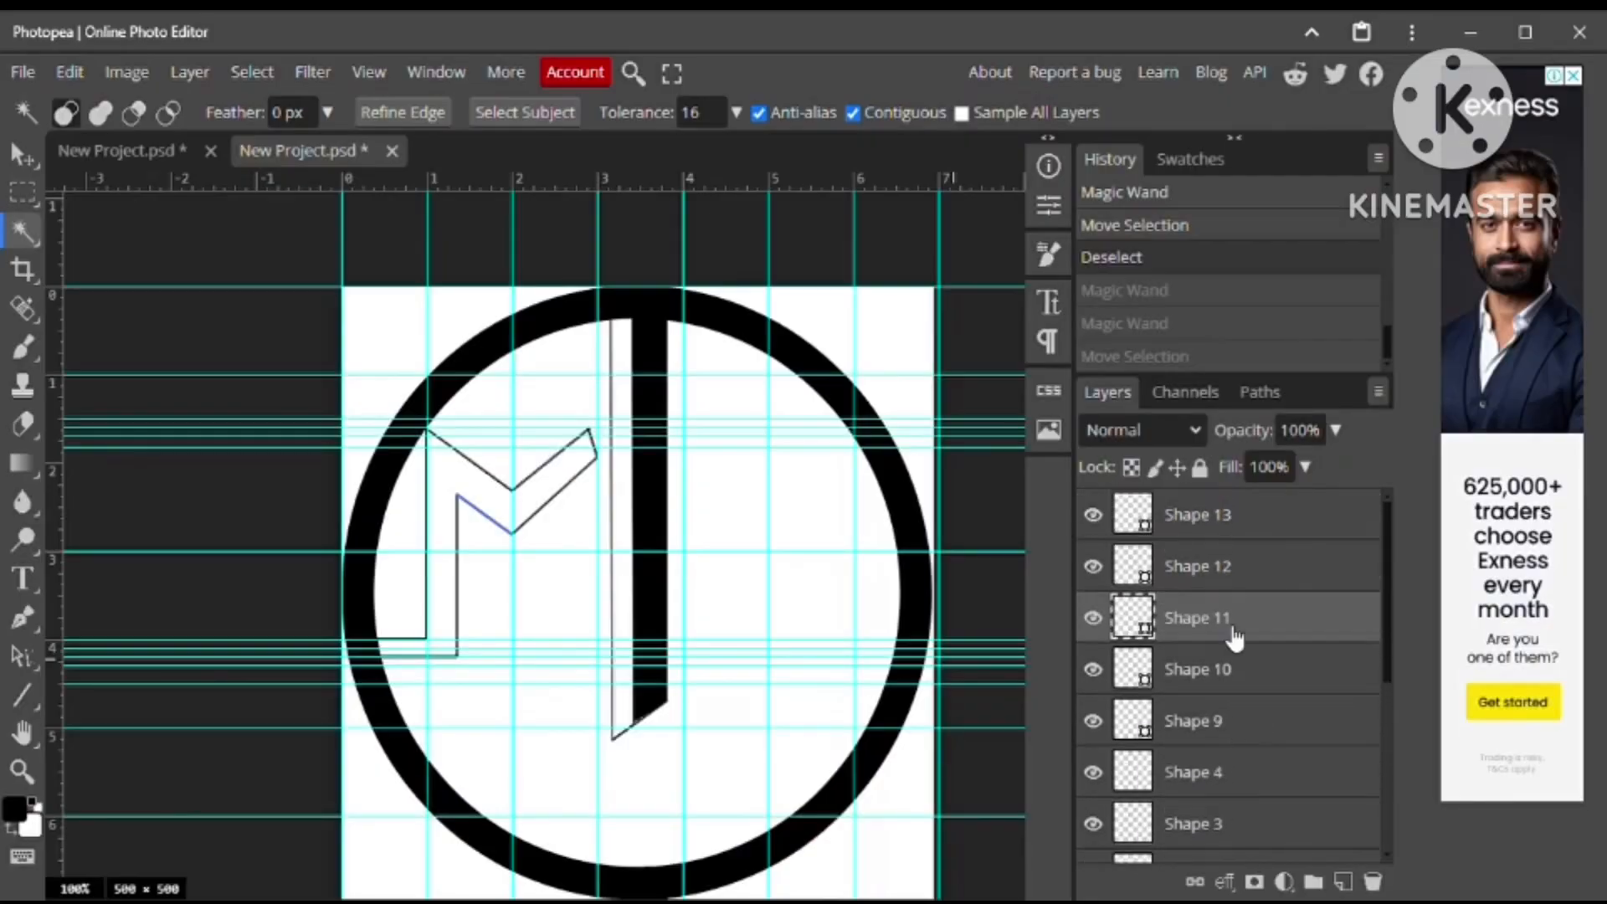
left_click(1225, 536)
left_click(1227, 571, "ctrl")
left_click(1233, 621, "ctrl")
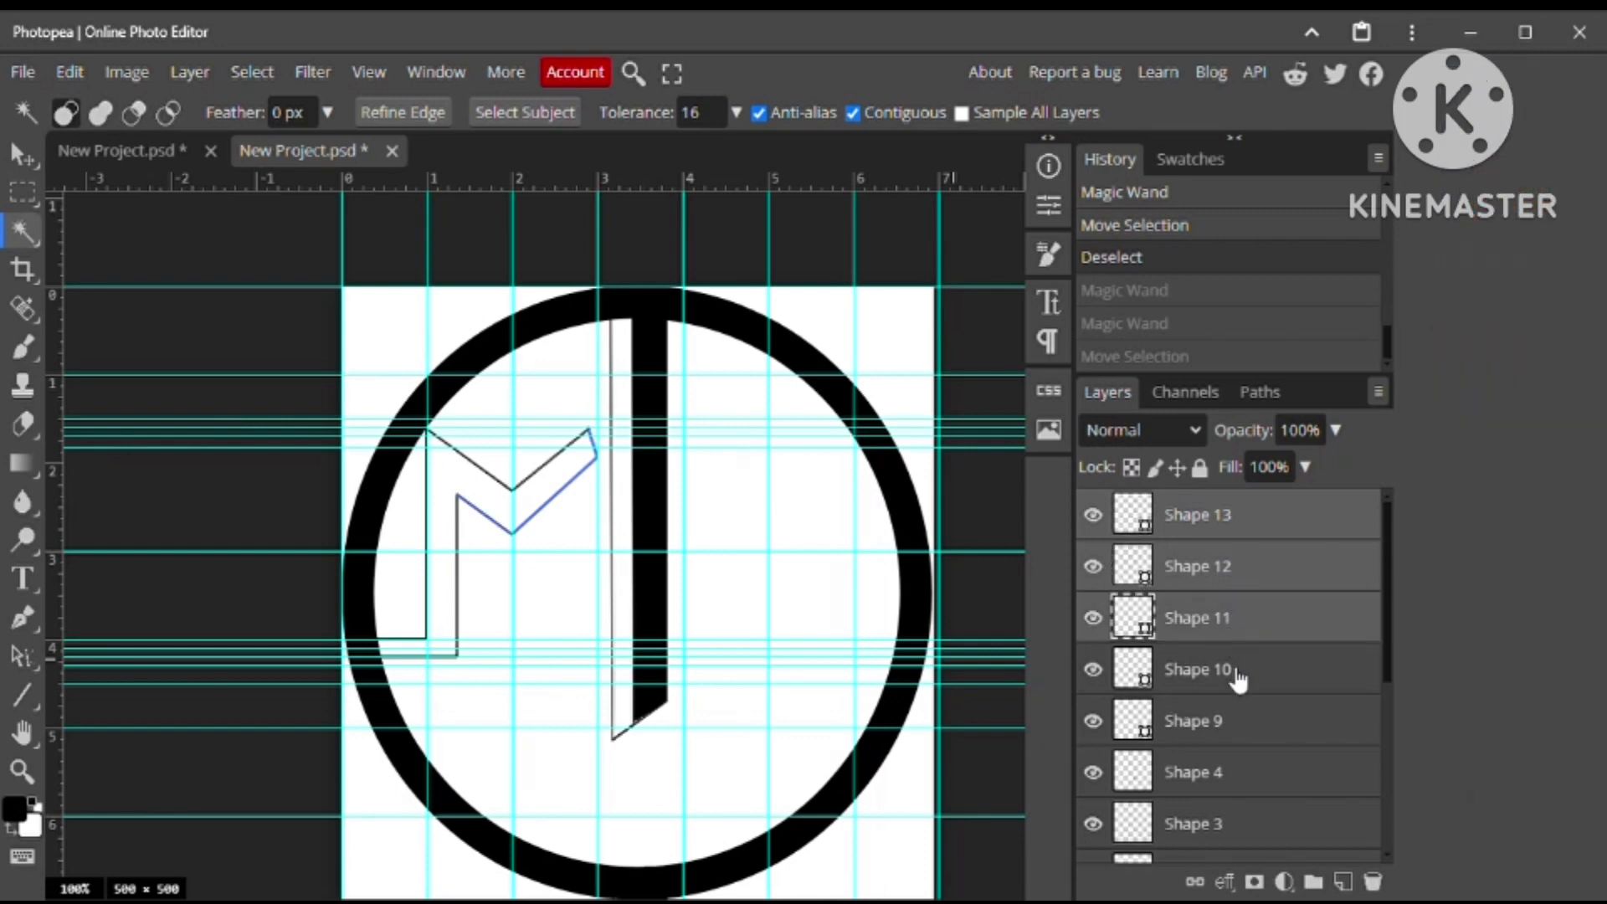
left_click(1239, 674, "ctrl")
left_click(1240, 725, "ctrl")
left_click(1236, 770, "ctrl")
left_click(1224, 825, "ctrl")
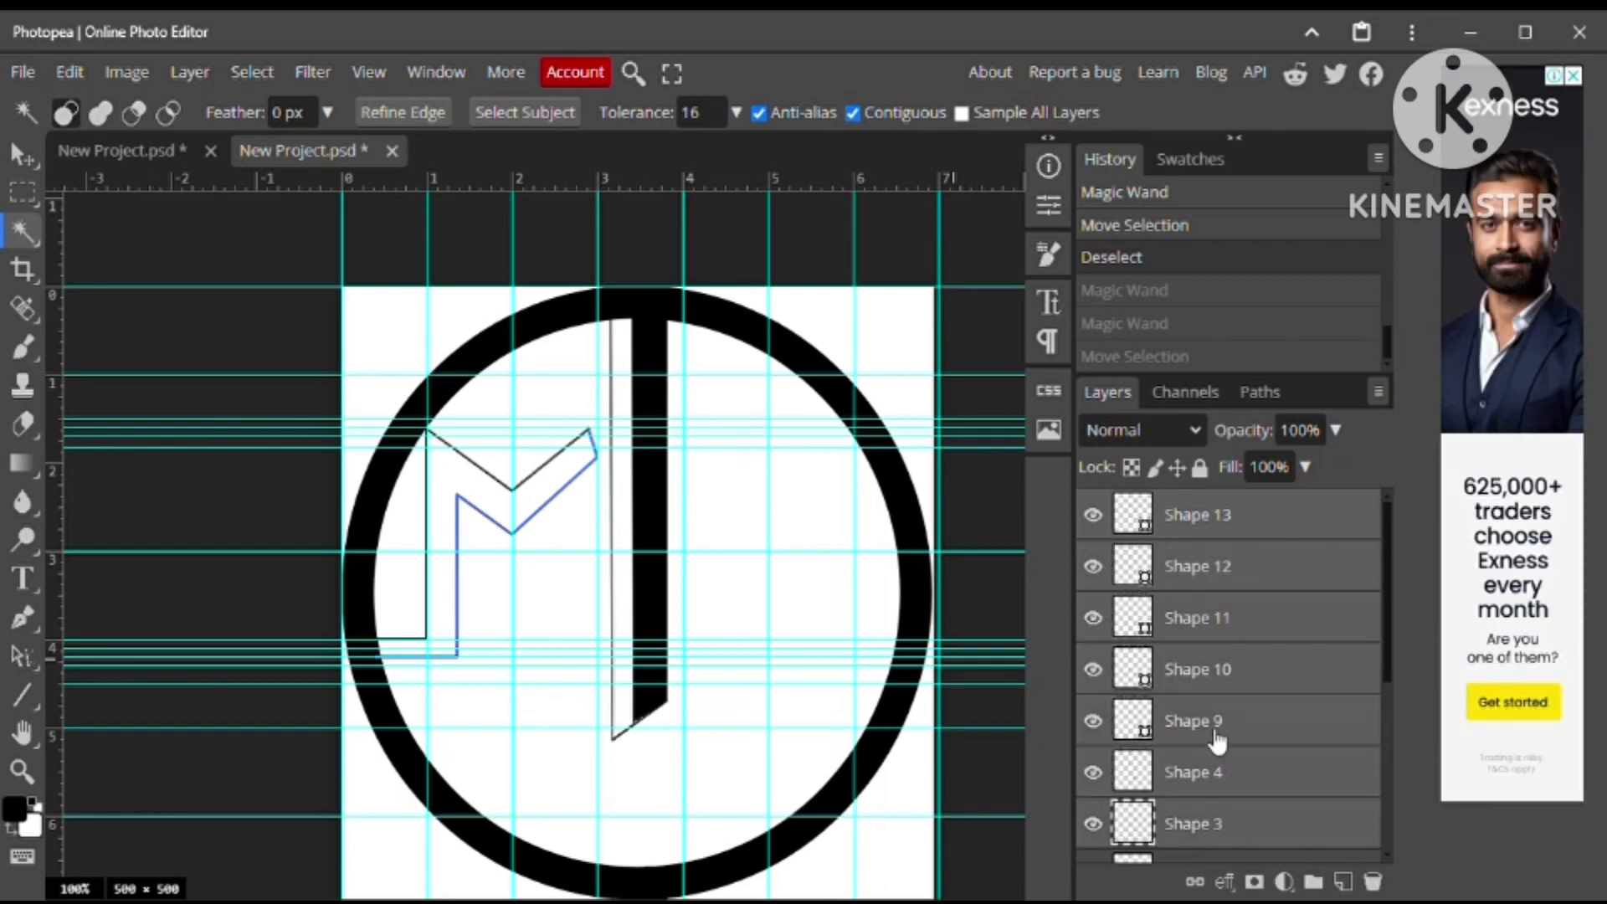
scroll(1239, 849, "down", 3)
left_click(1220, 611, "ctrl")
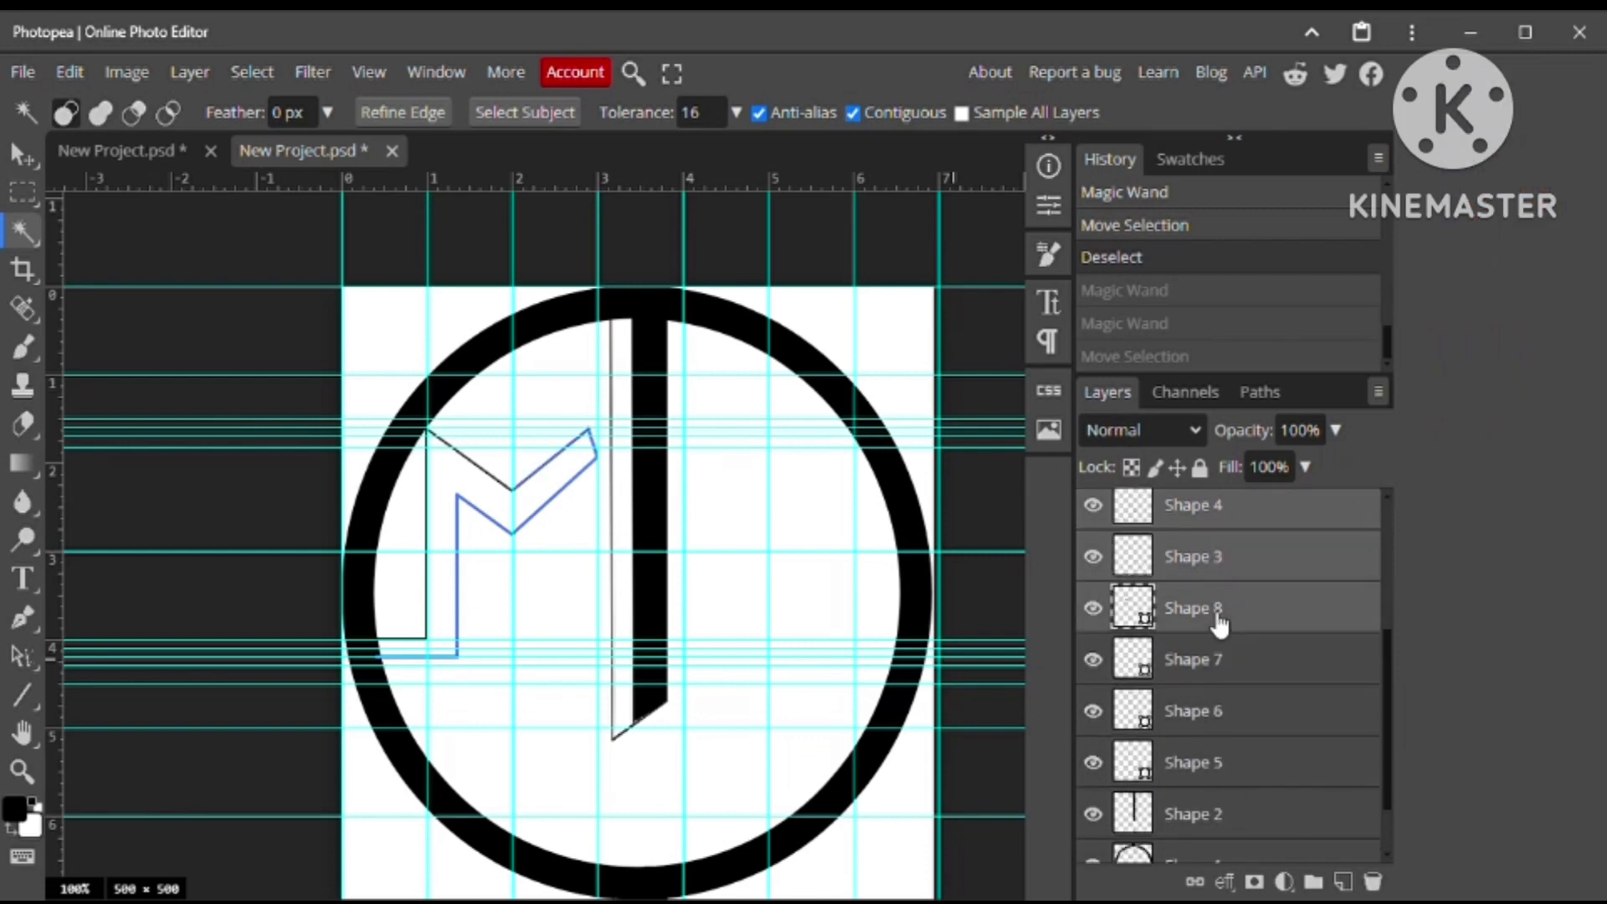
left_click(1221, 663, "ctrl")
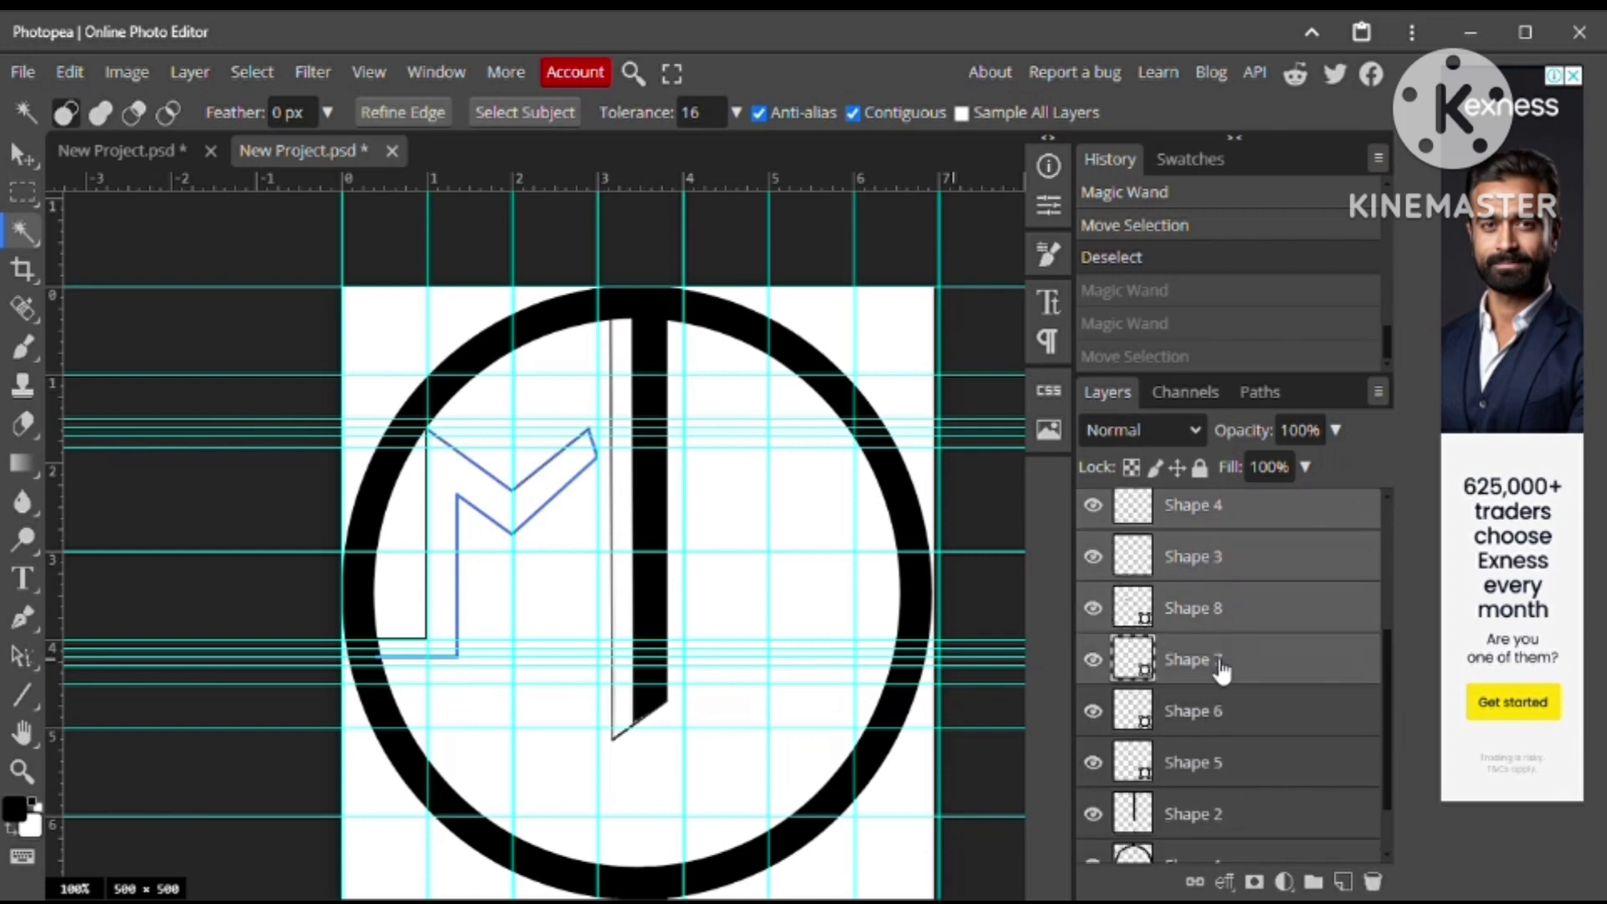
left_click(1211, 762)
right_click(1211, 762)
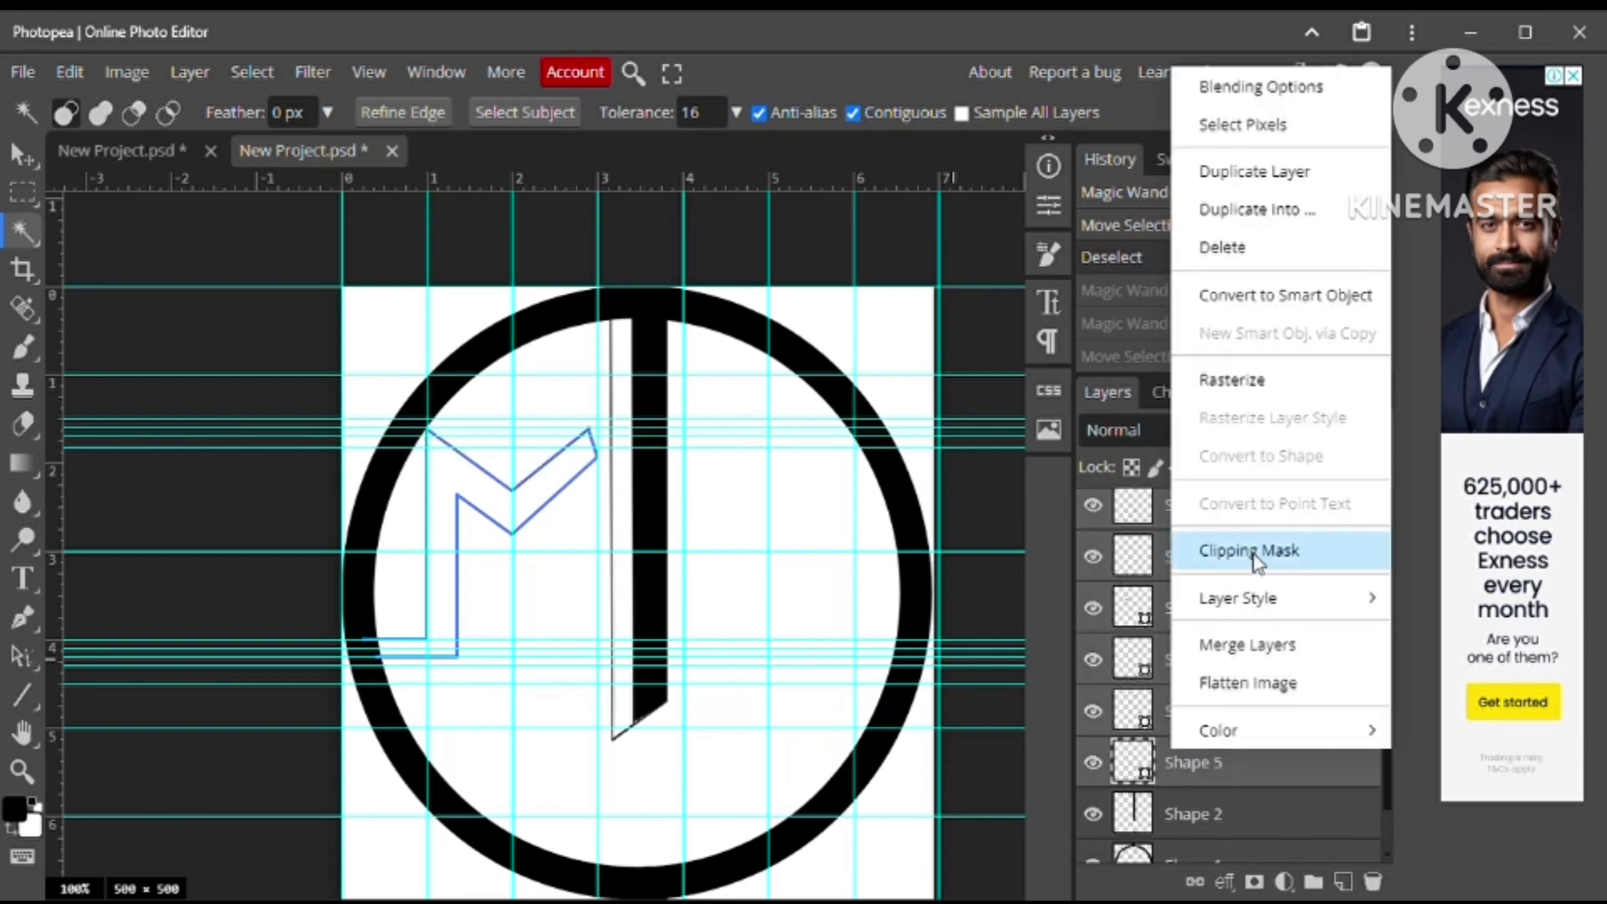
left_click(1260, 653)
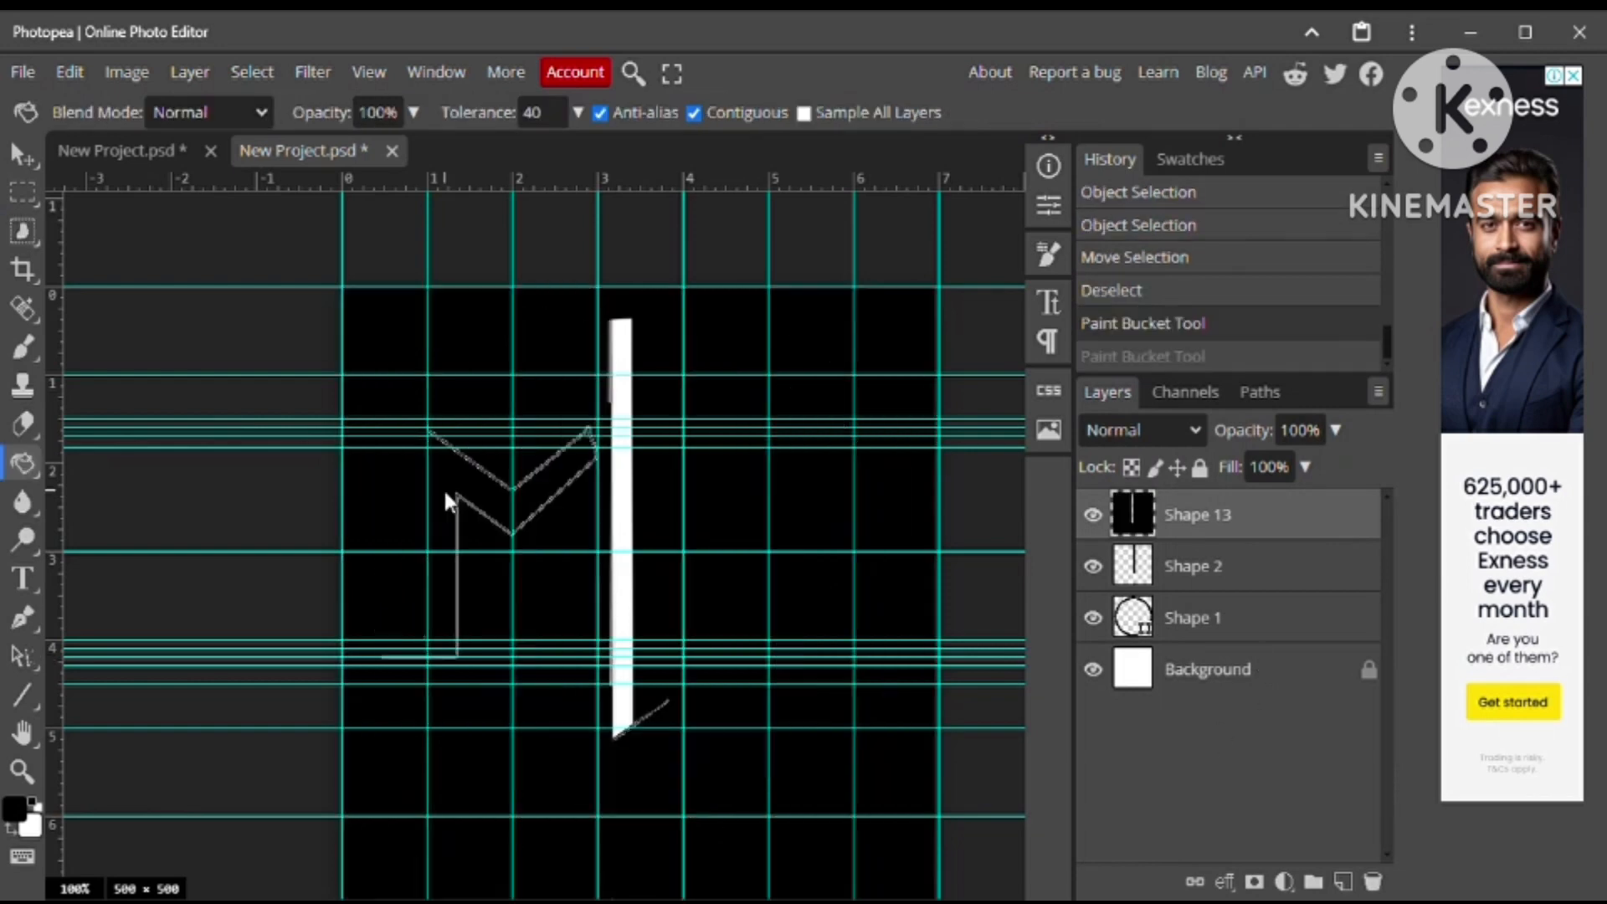
Undo the remaining Paint Bucket fill and choose the square brush tip for the Brush tool
key("ctrl+z")
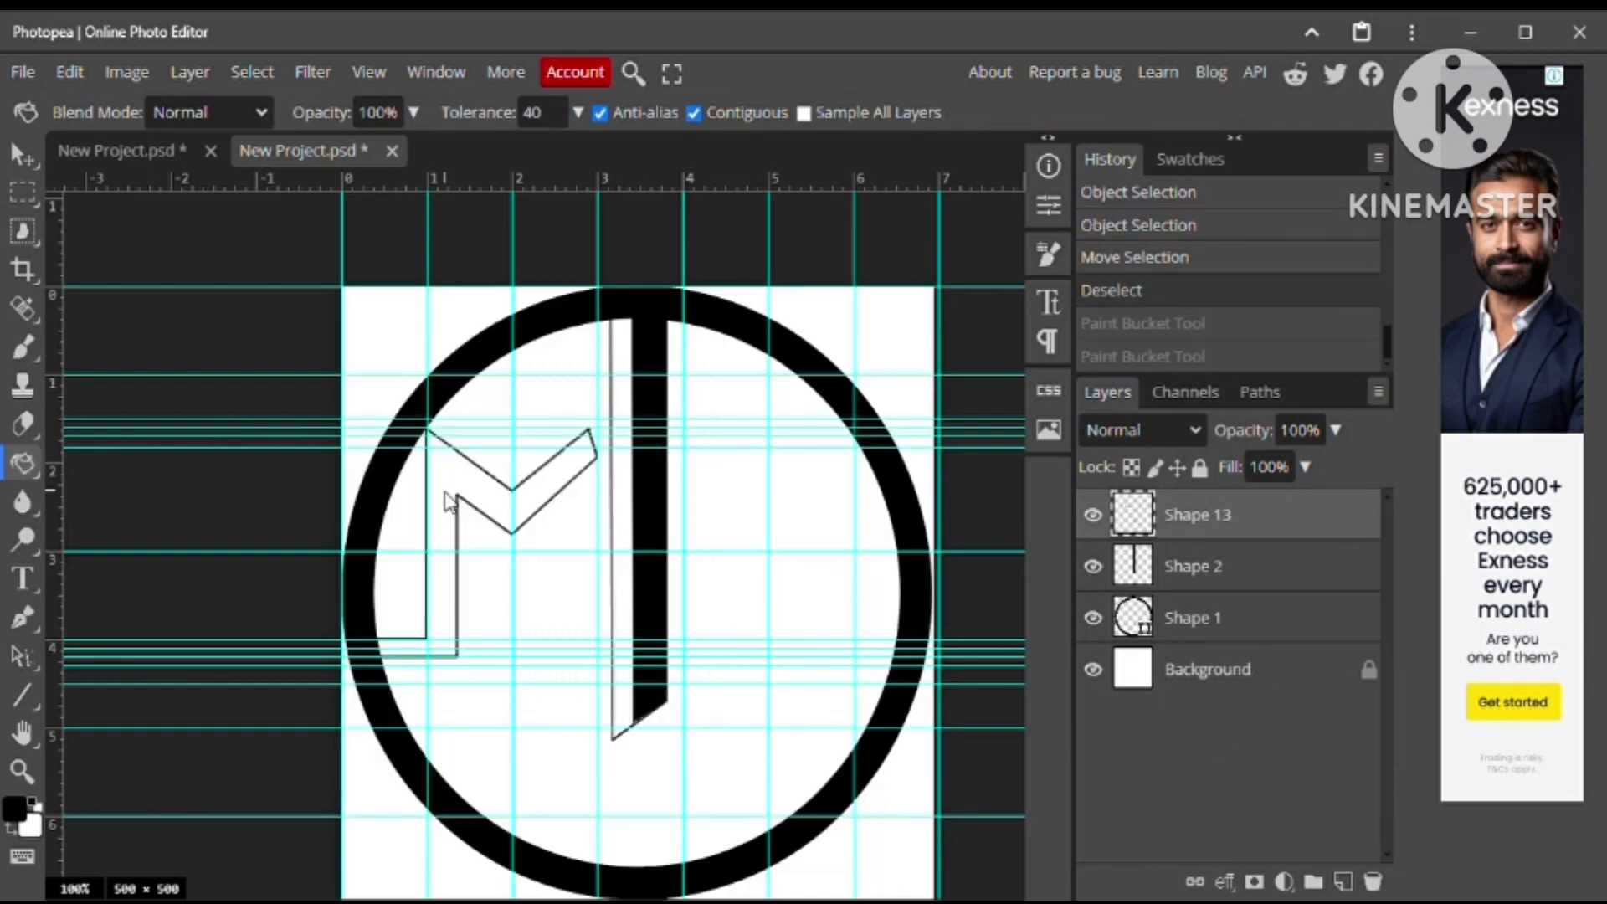
left_click(22, 346)
left_click(123, 350)
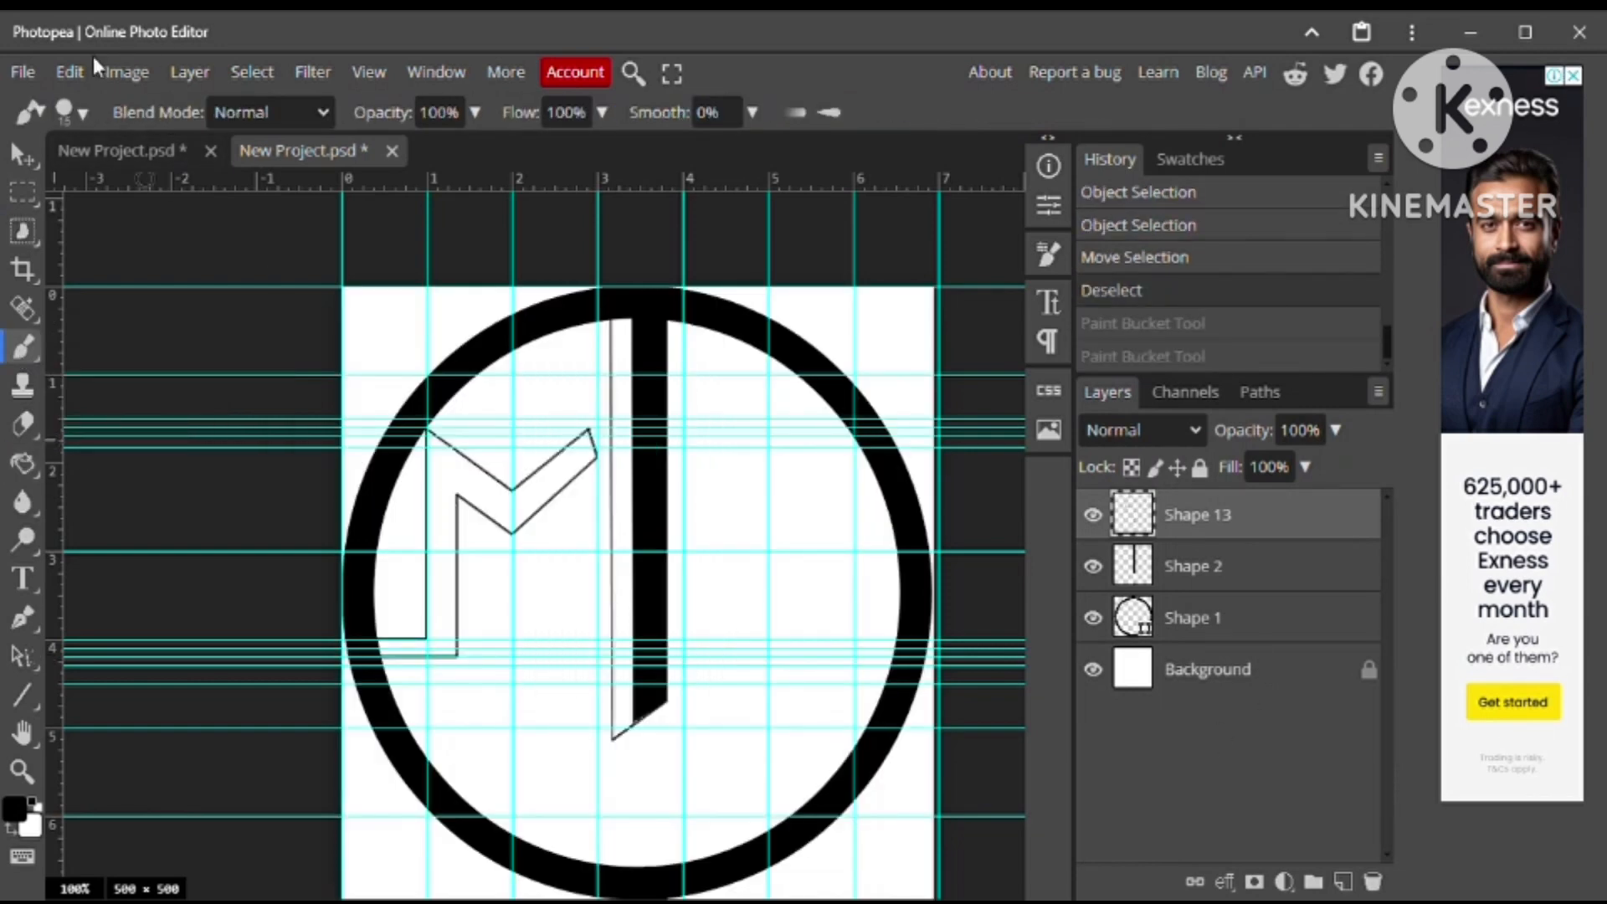
left_click(71, 112)
left_click(120, 404)
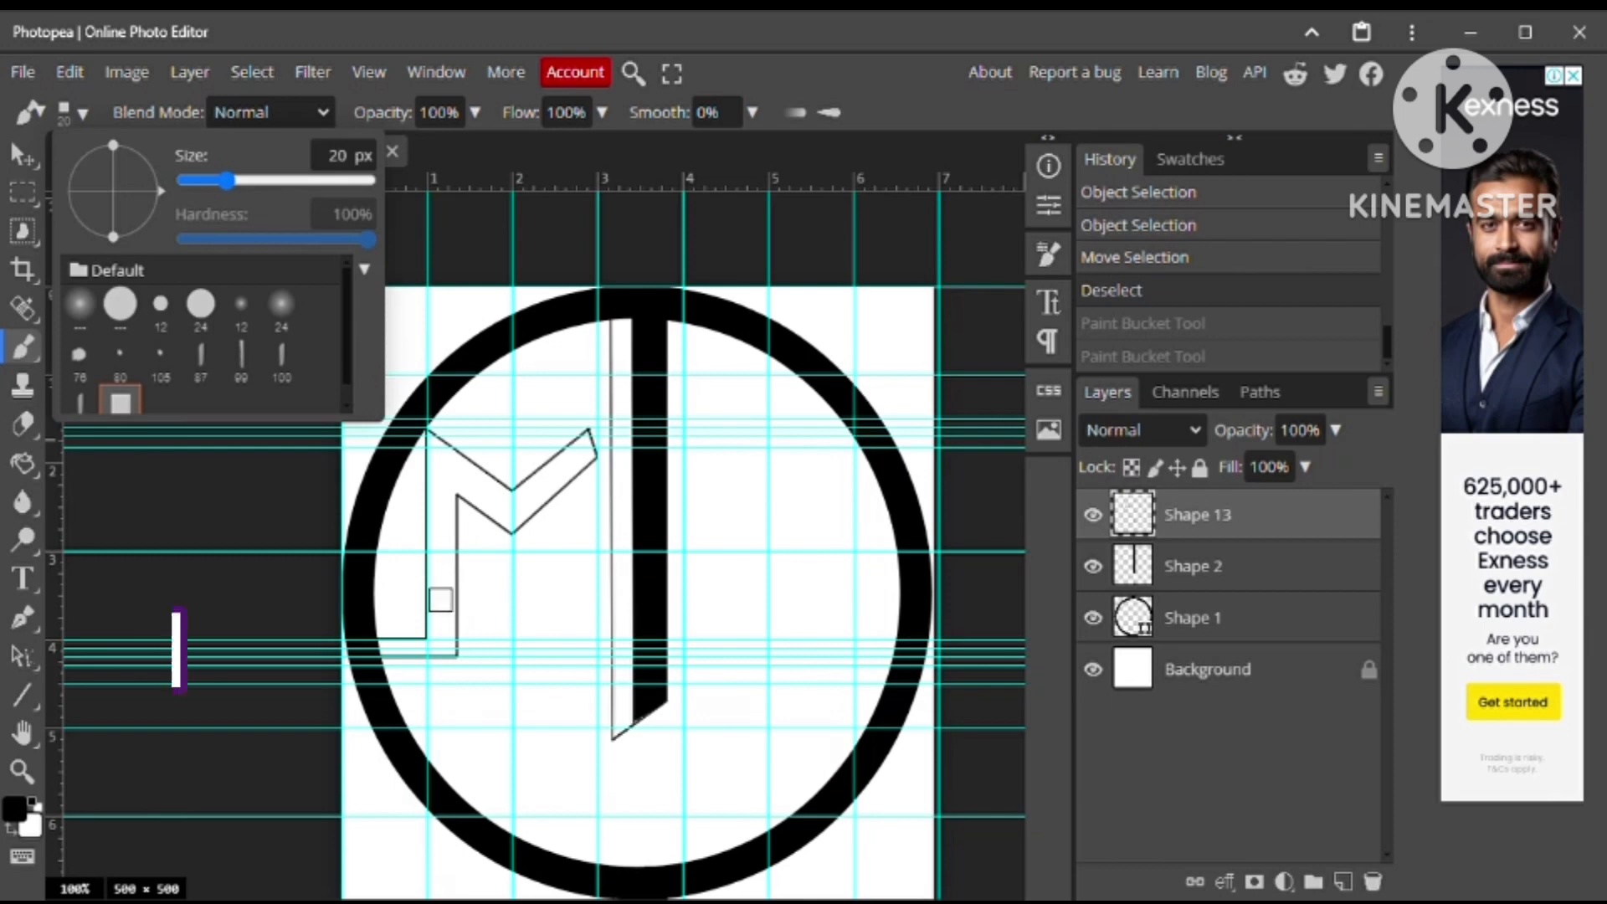
Set the square brush size to 25 px to match the M's stem width and keep black (000000) as foreground colour
left_click(238, 180)
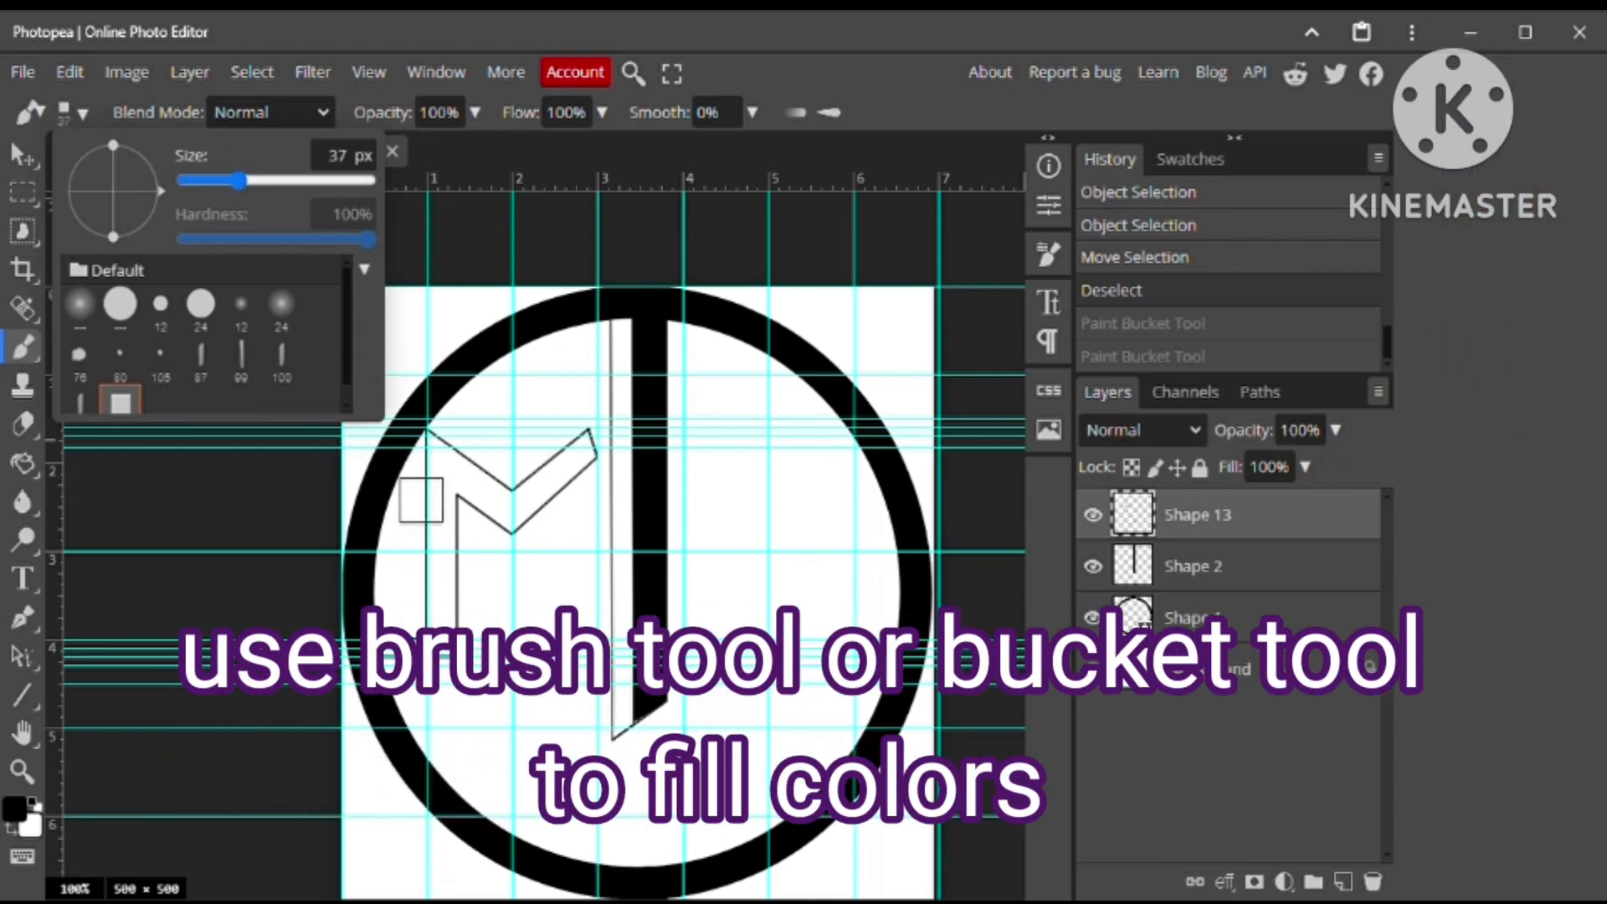
left_click_drag(227, 178, 231, 177)
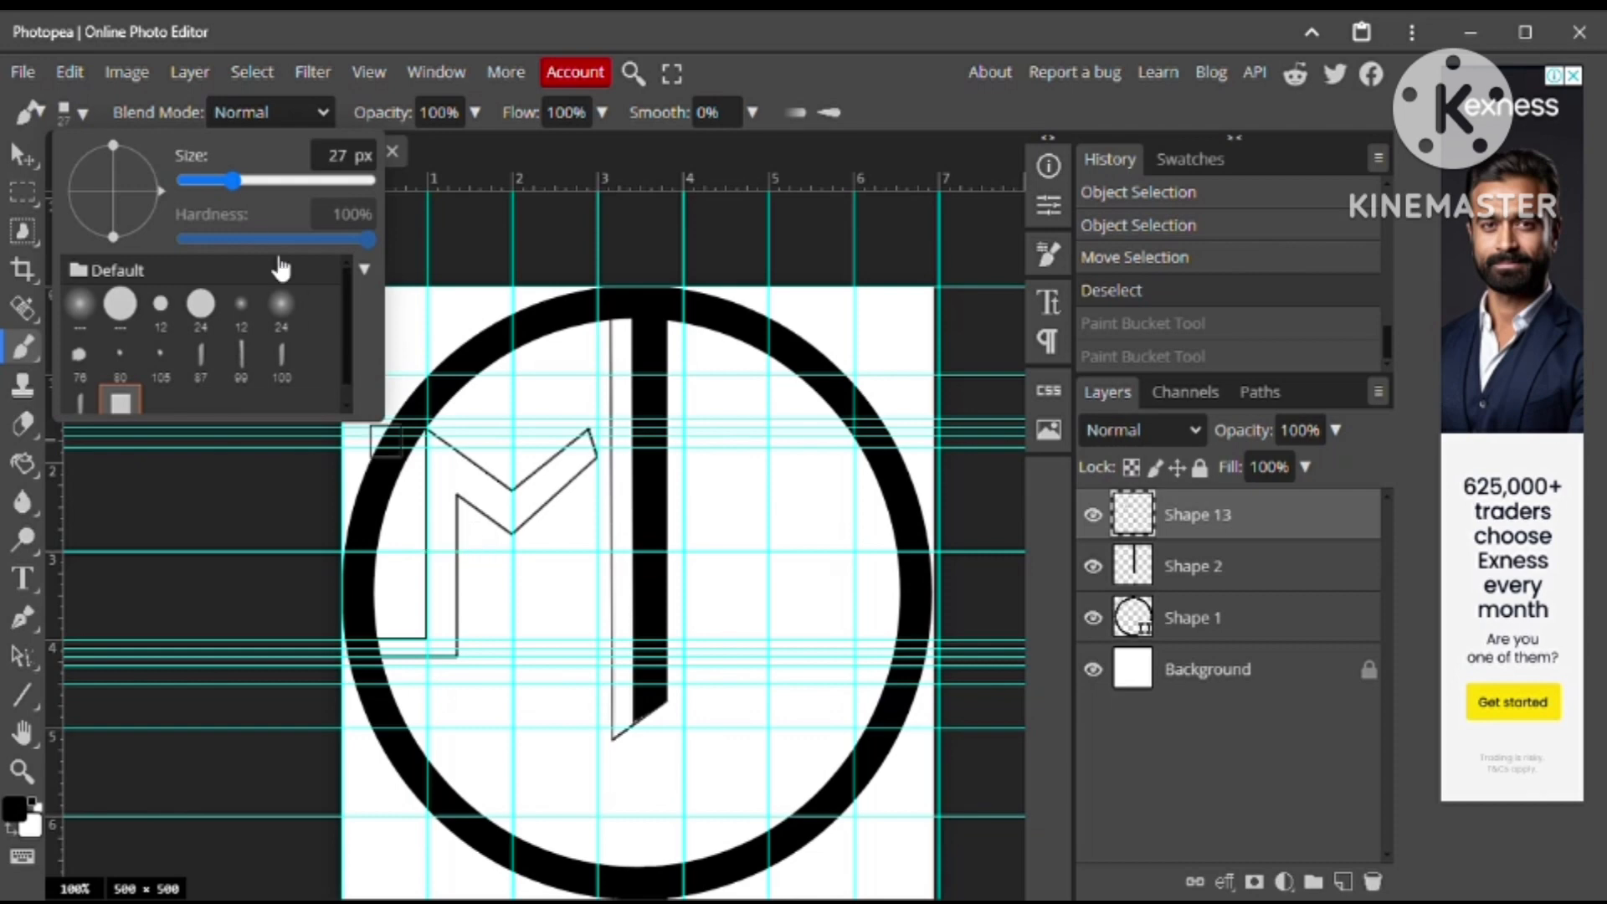
left_click(235, 184)
left_click_drag(229, 184, 233, 182)
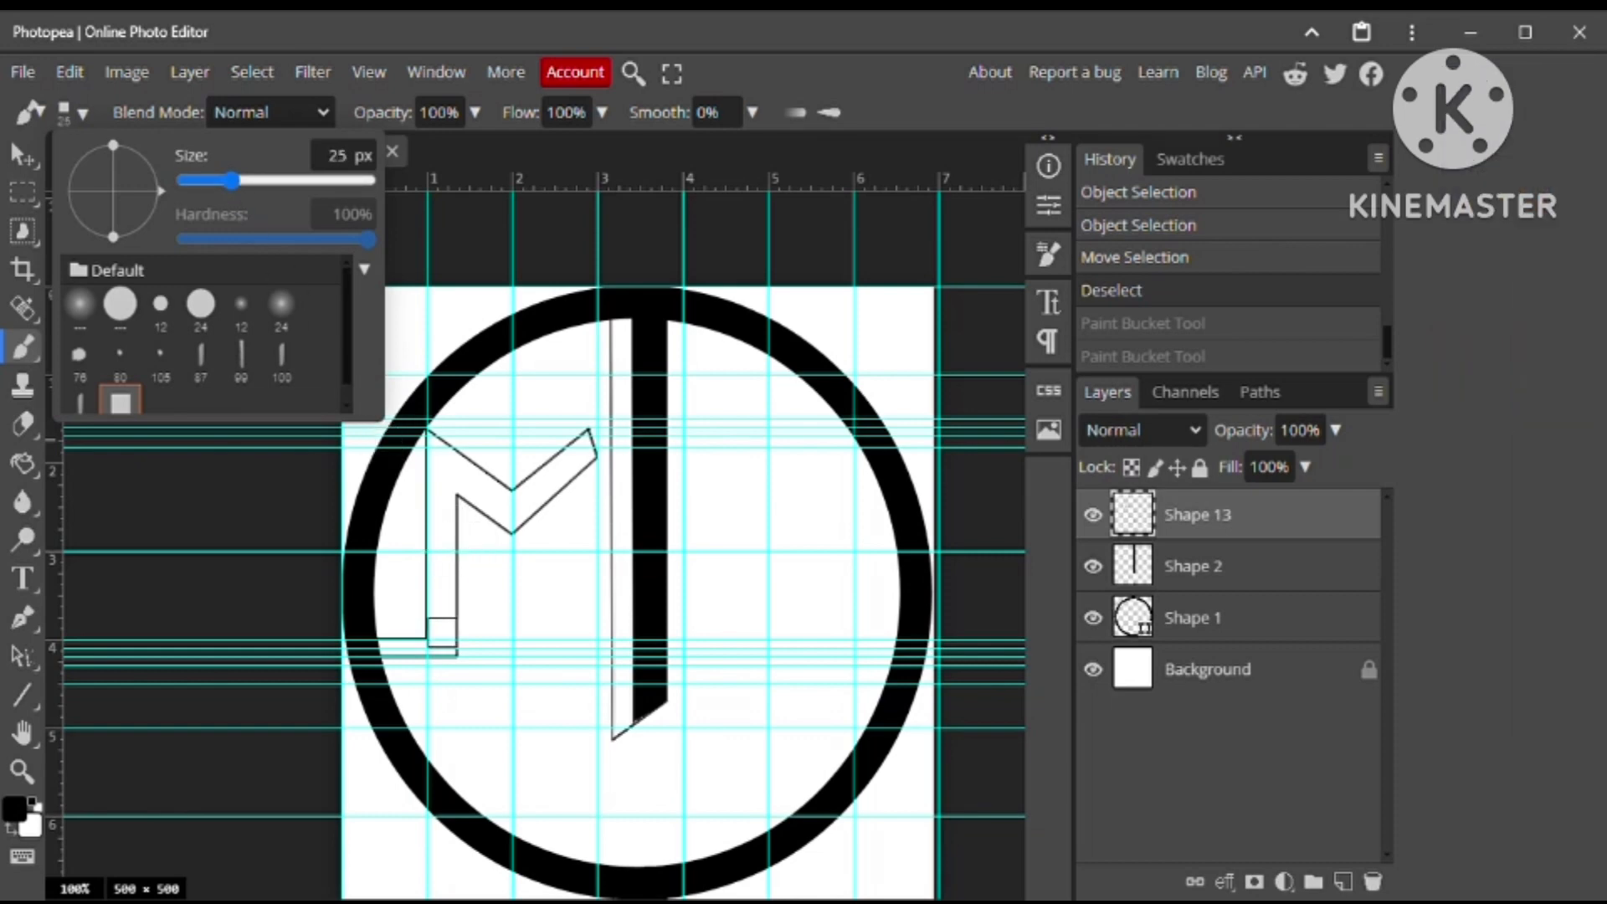
left_click(14, 808)
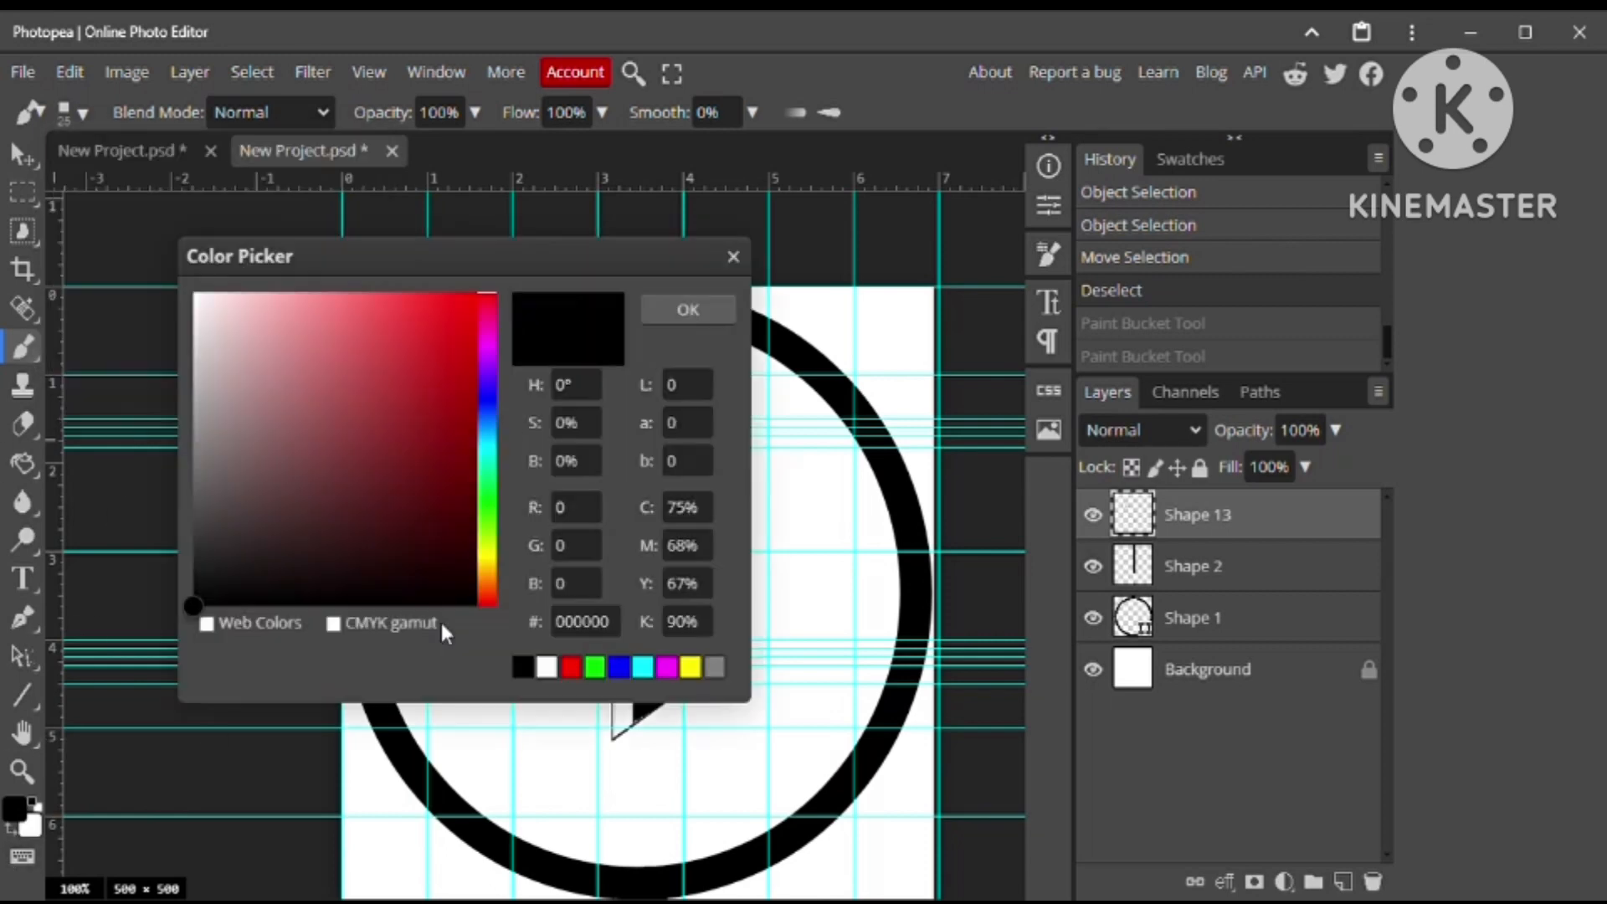
left_click(693, 308)
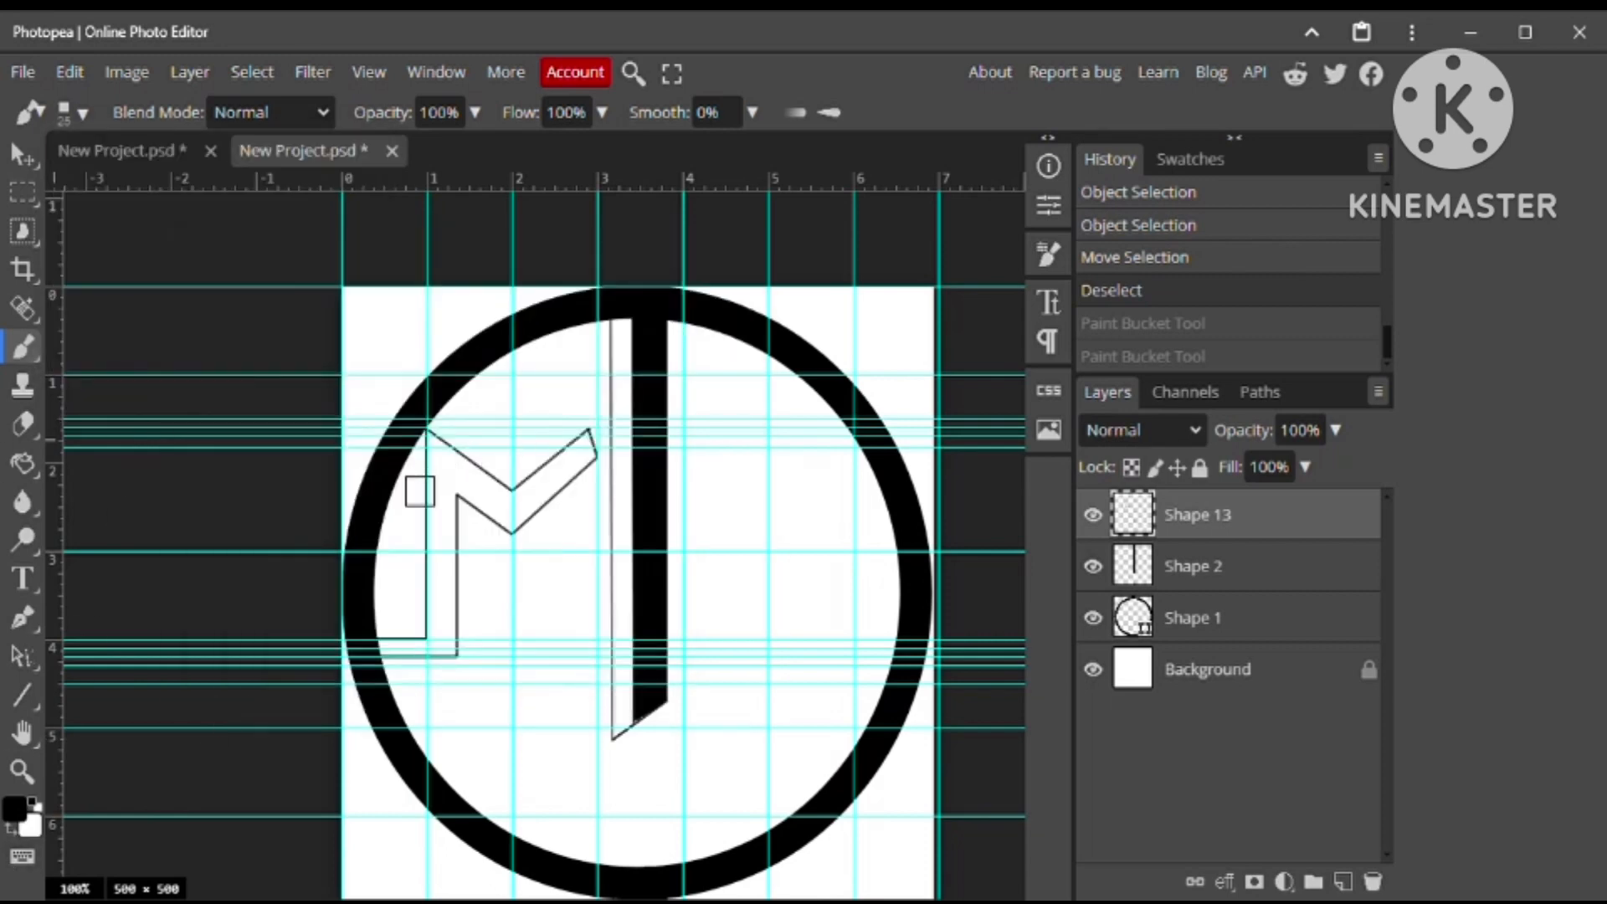
Paint the left M's stem and V black inside the outline, and fill its foot with the brush reduced to 8 px
left_click(442, 642)
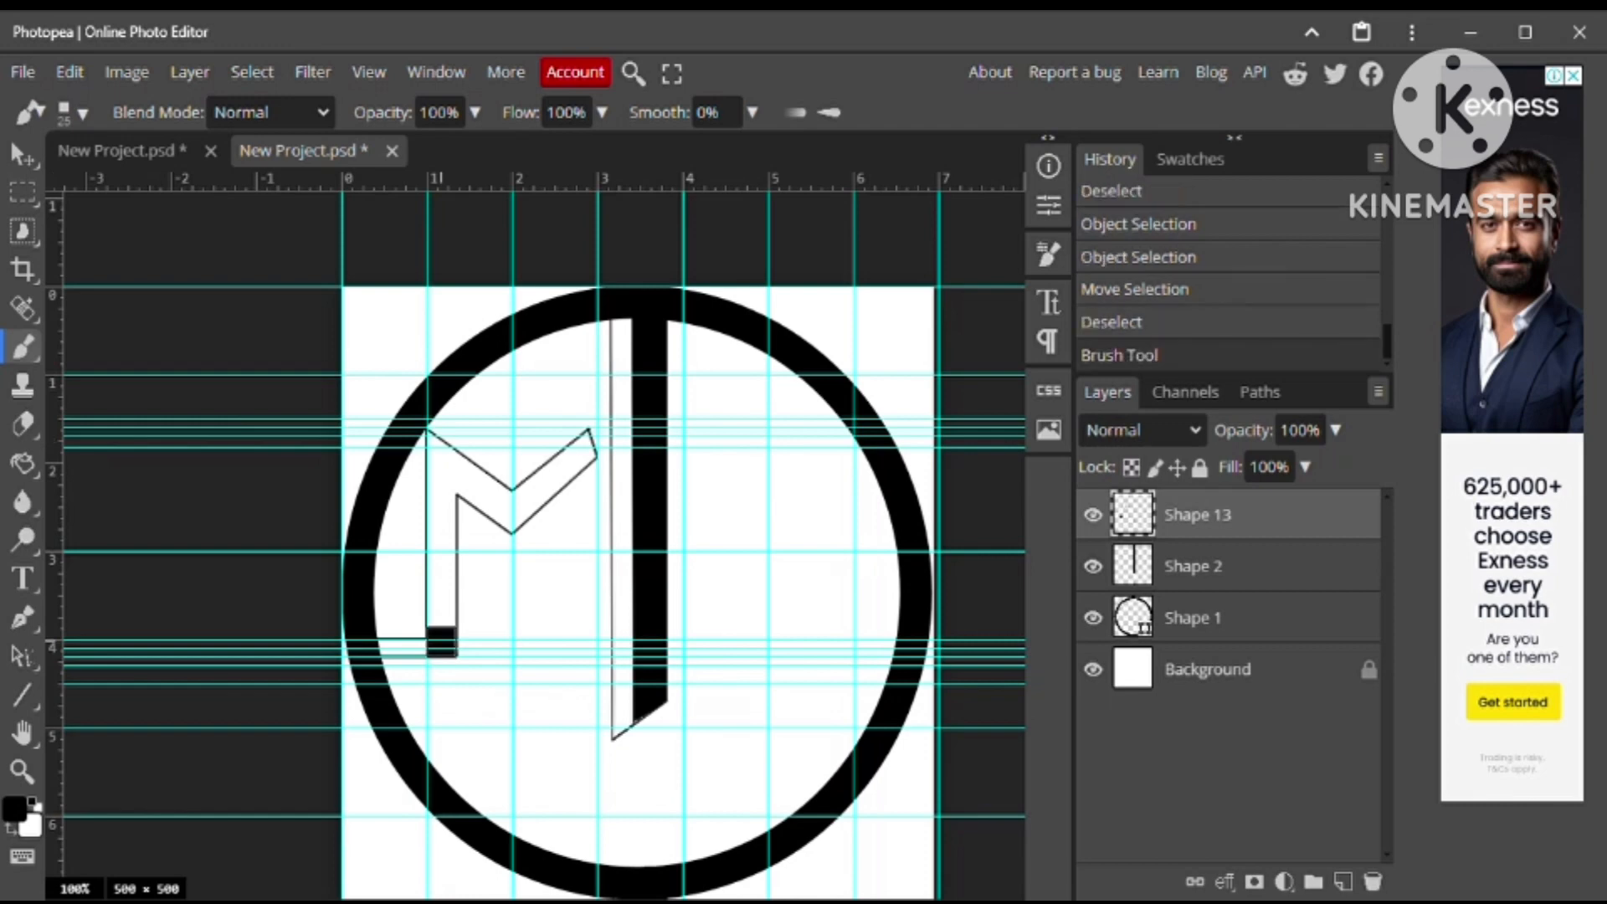
key("ctrl+plus")
left_click(349, 687)
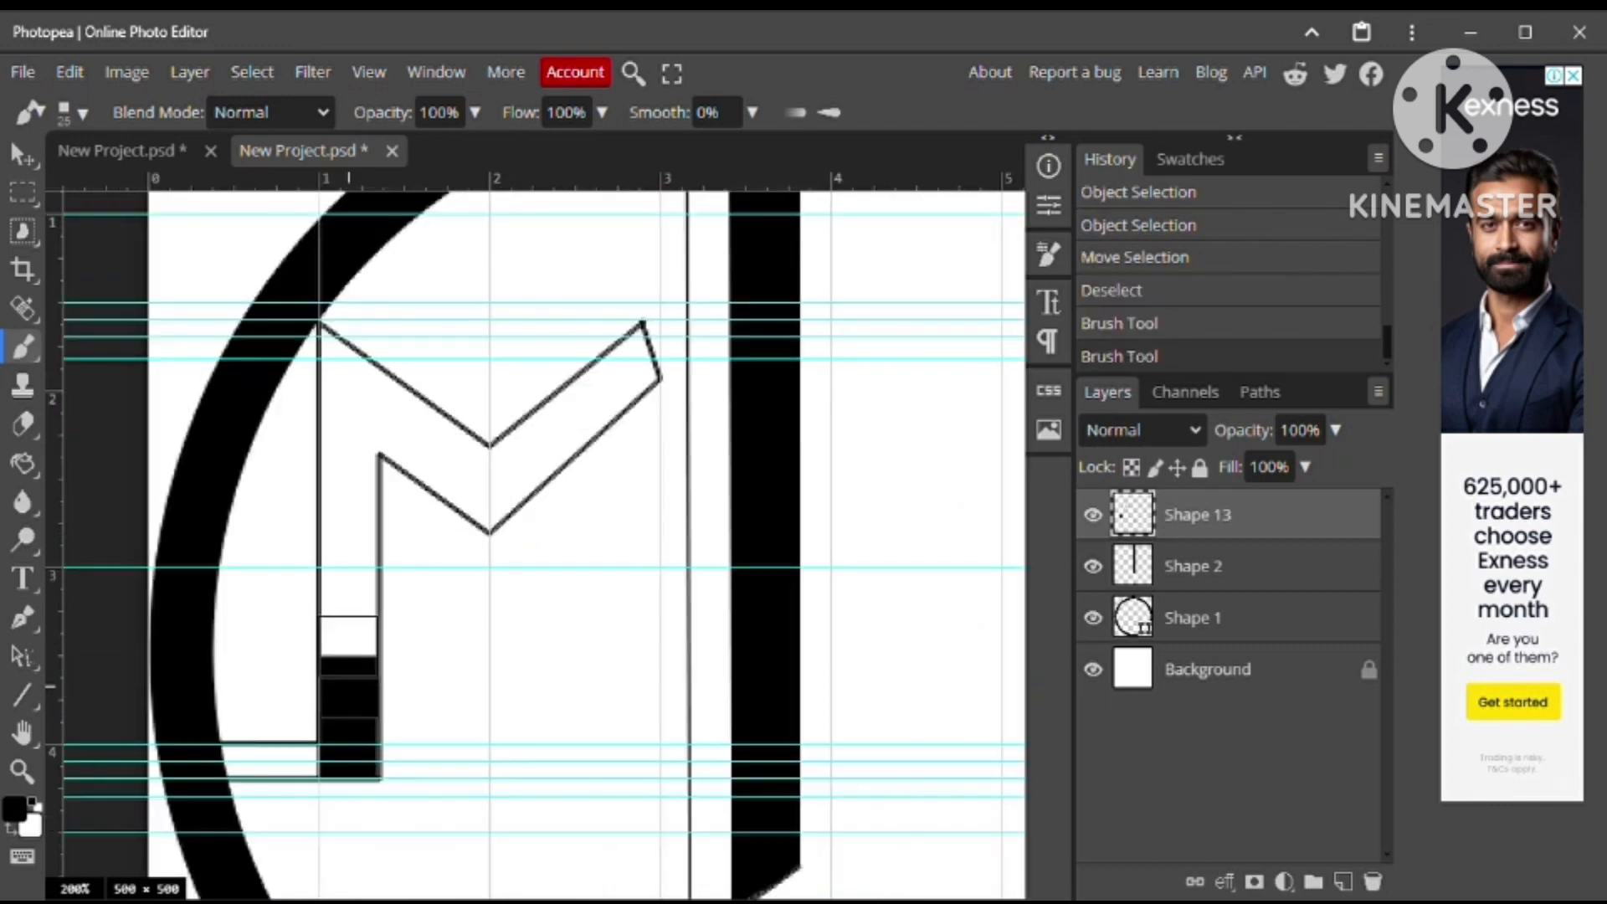
left_click(349, 645)
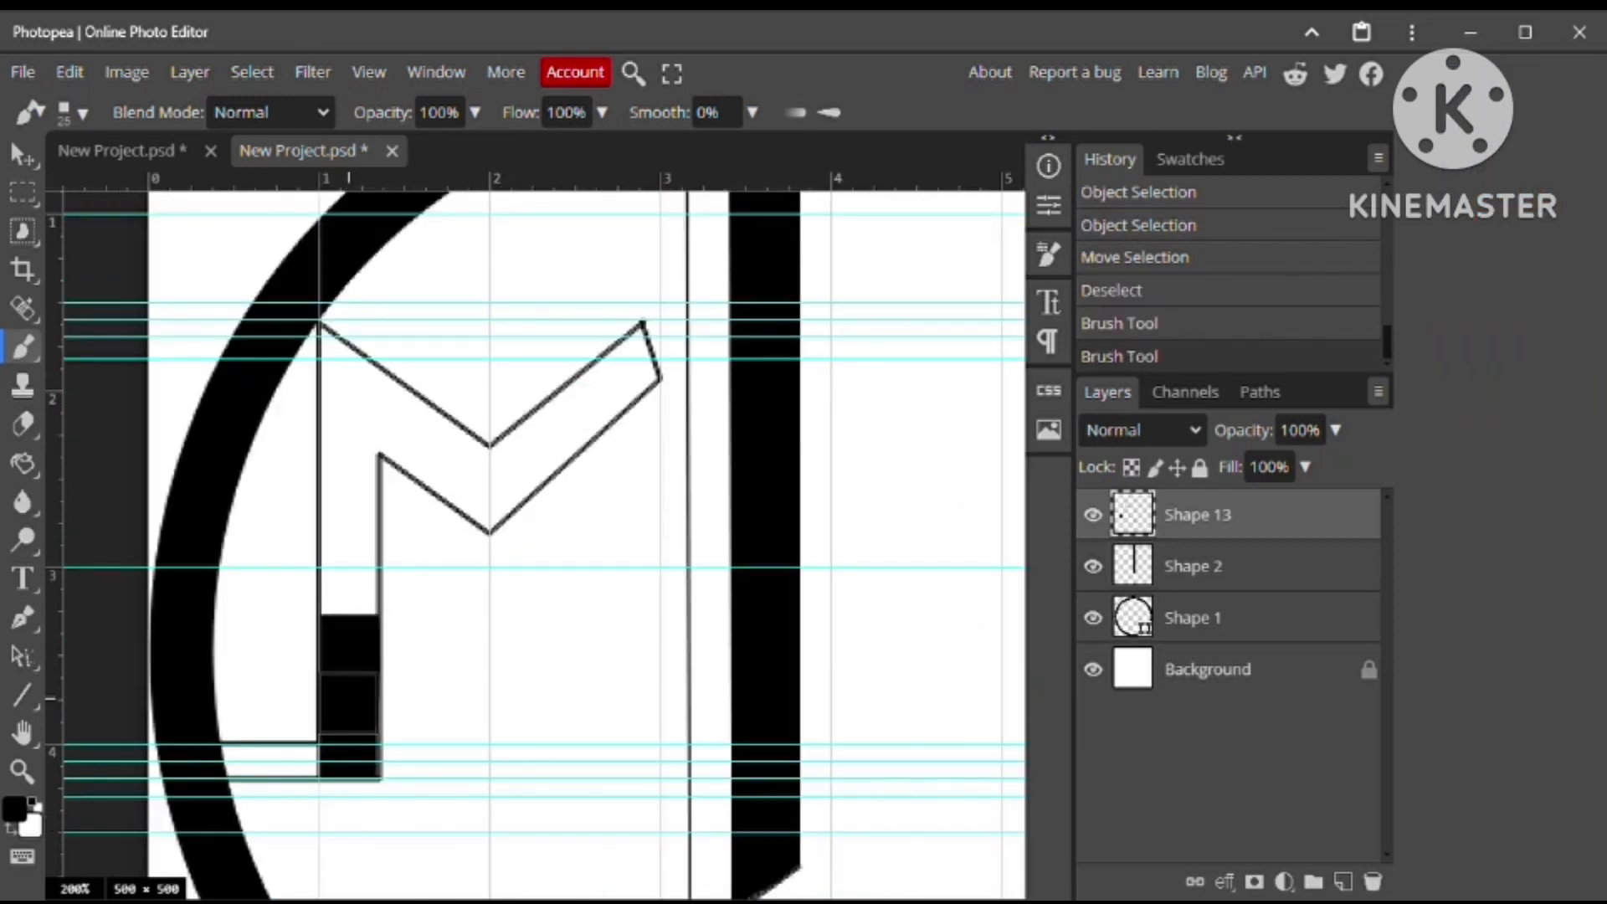
left_click_drag(350, 664, 350, 406)
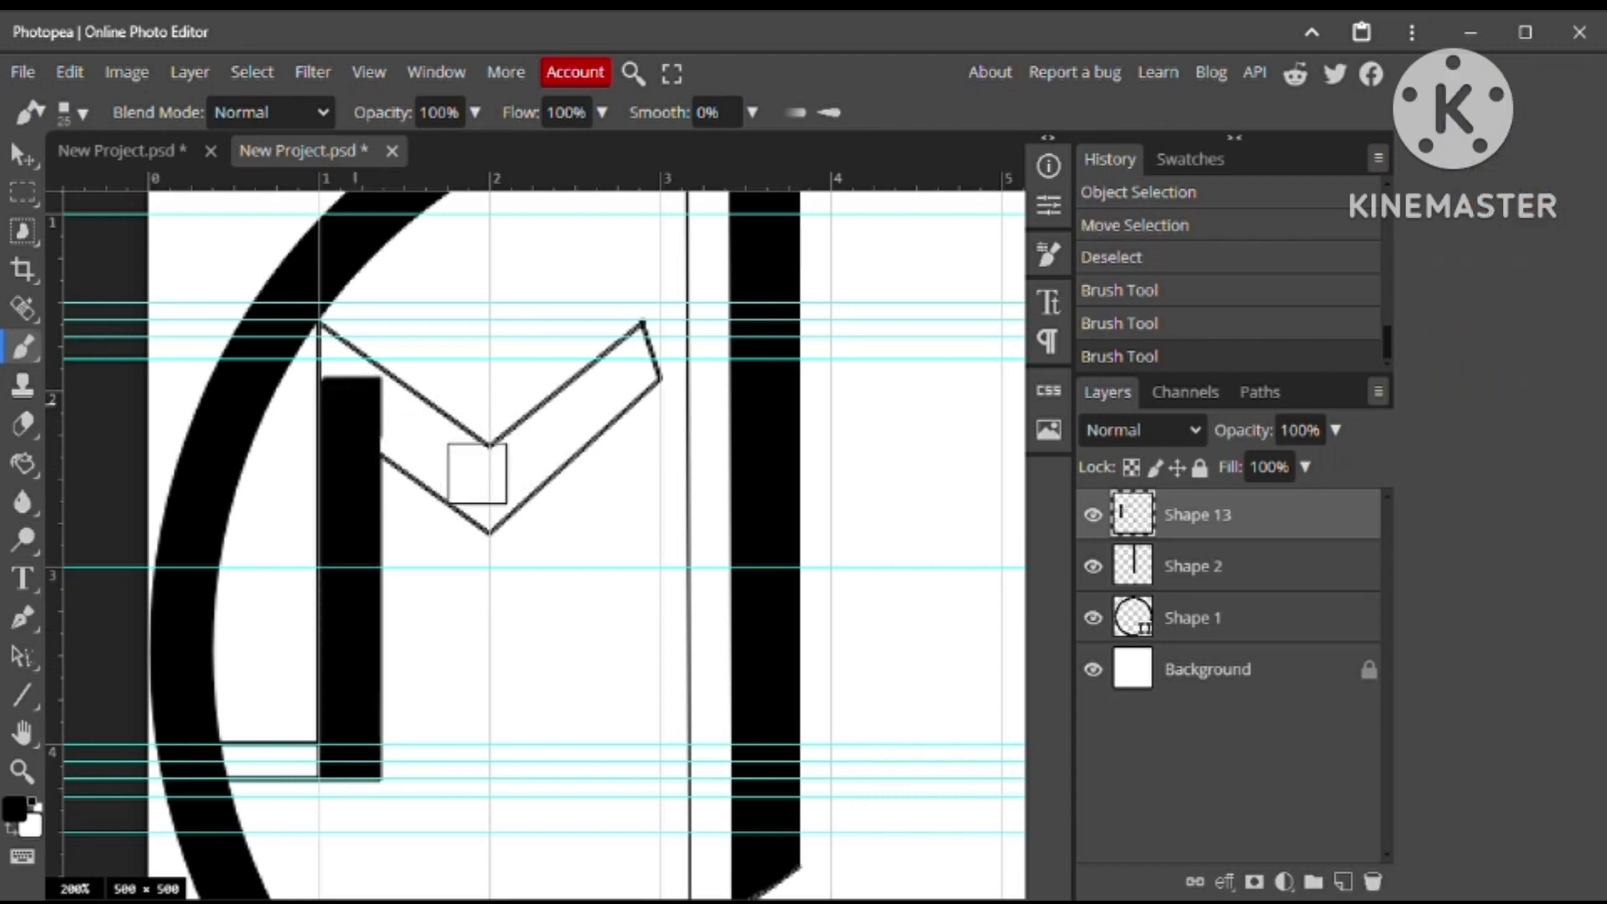
left_click(491, 476)
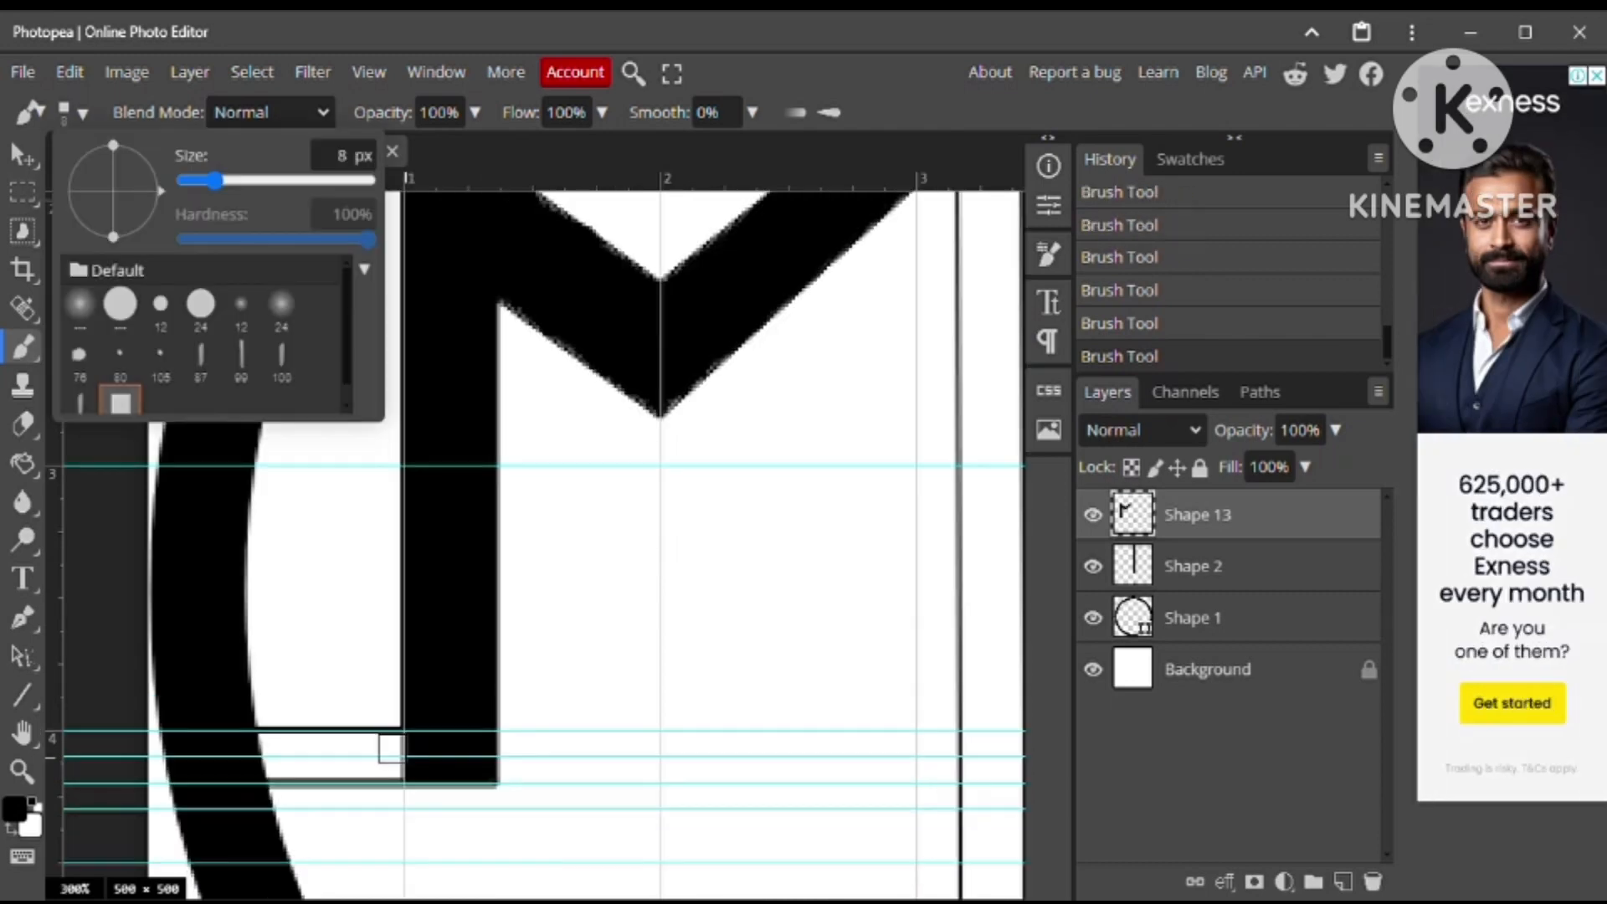
left_click(391, 748)
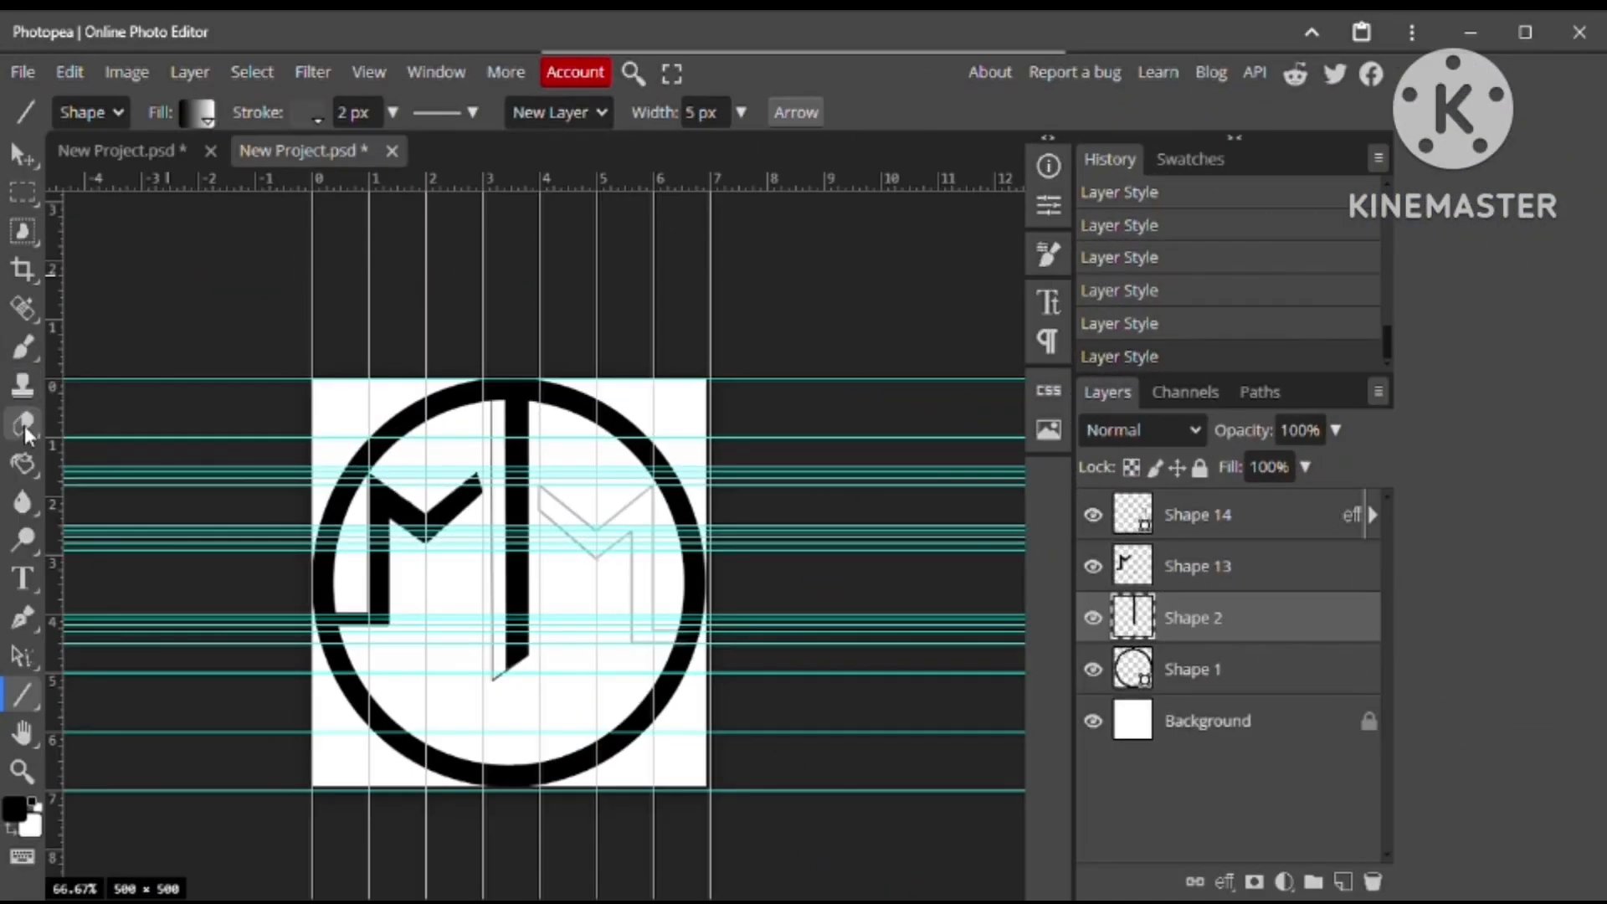
Clear all the guides from the canvas
left_click(24, 426)
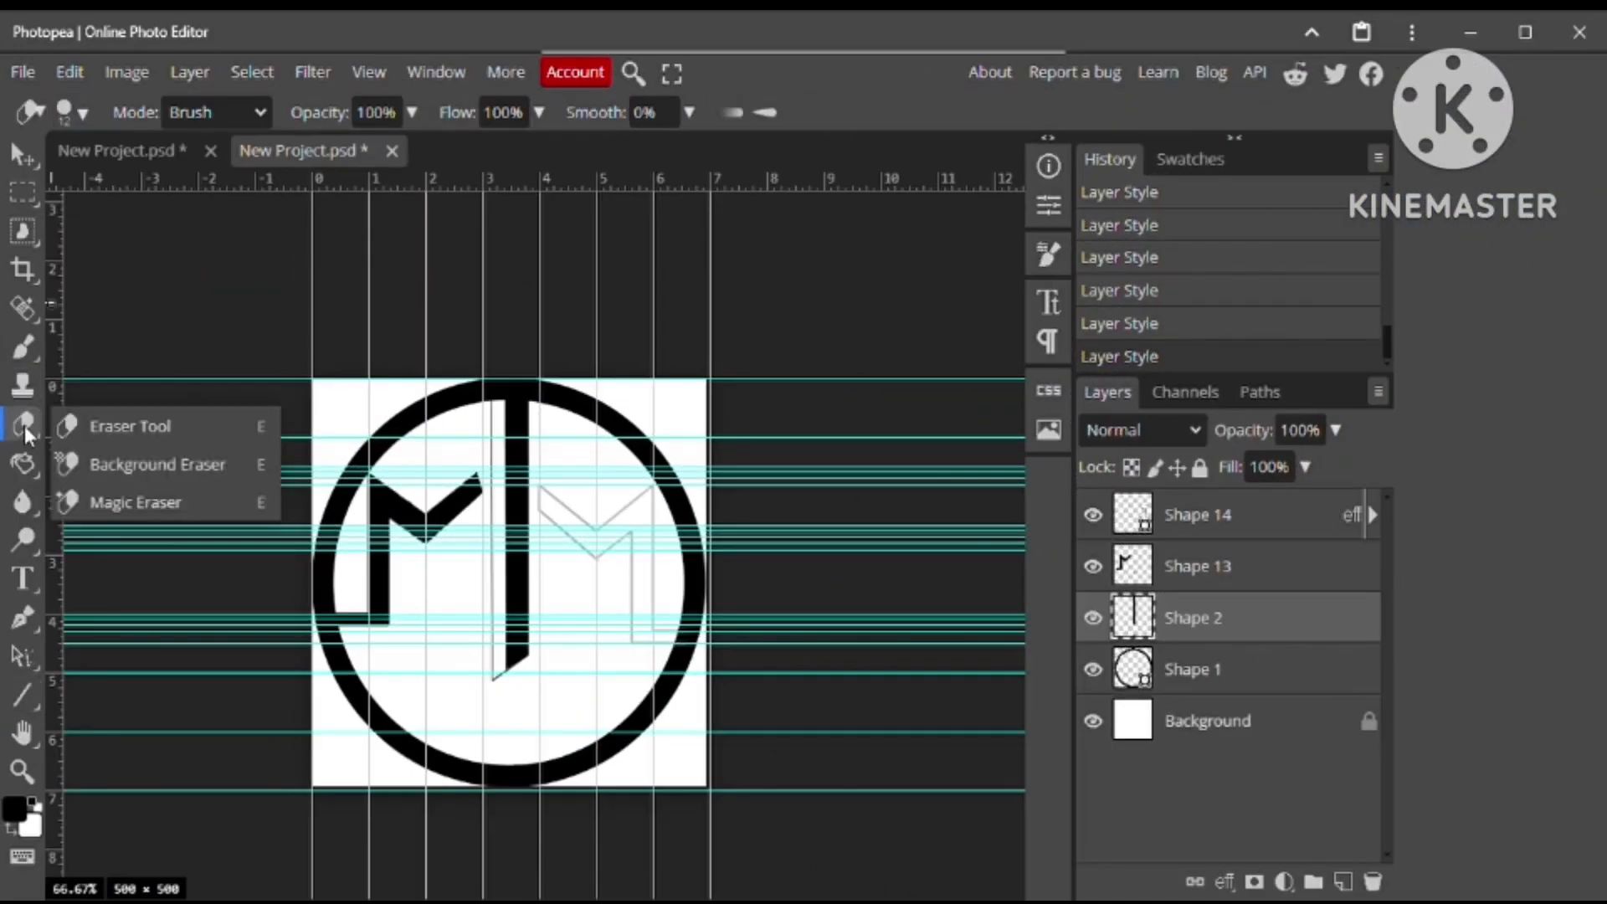
left_click(124, 434)
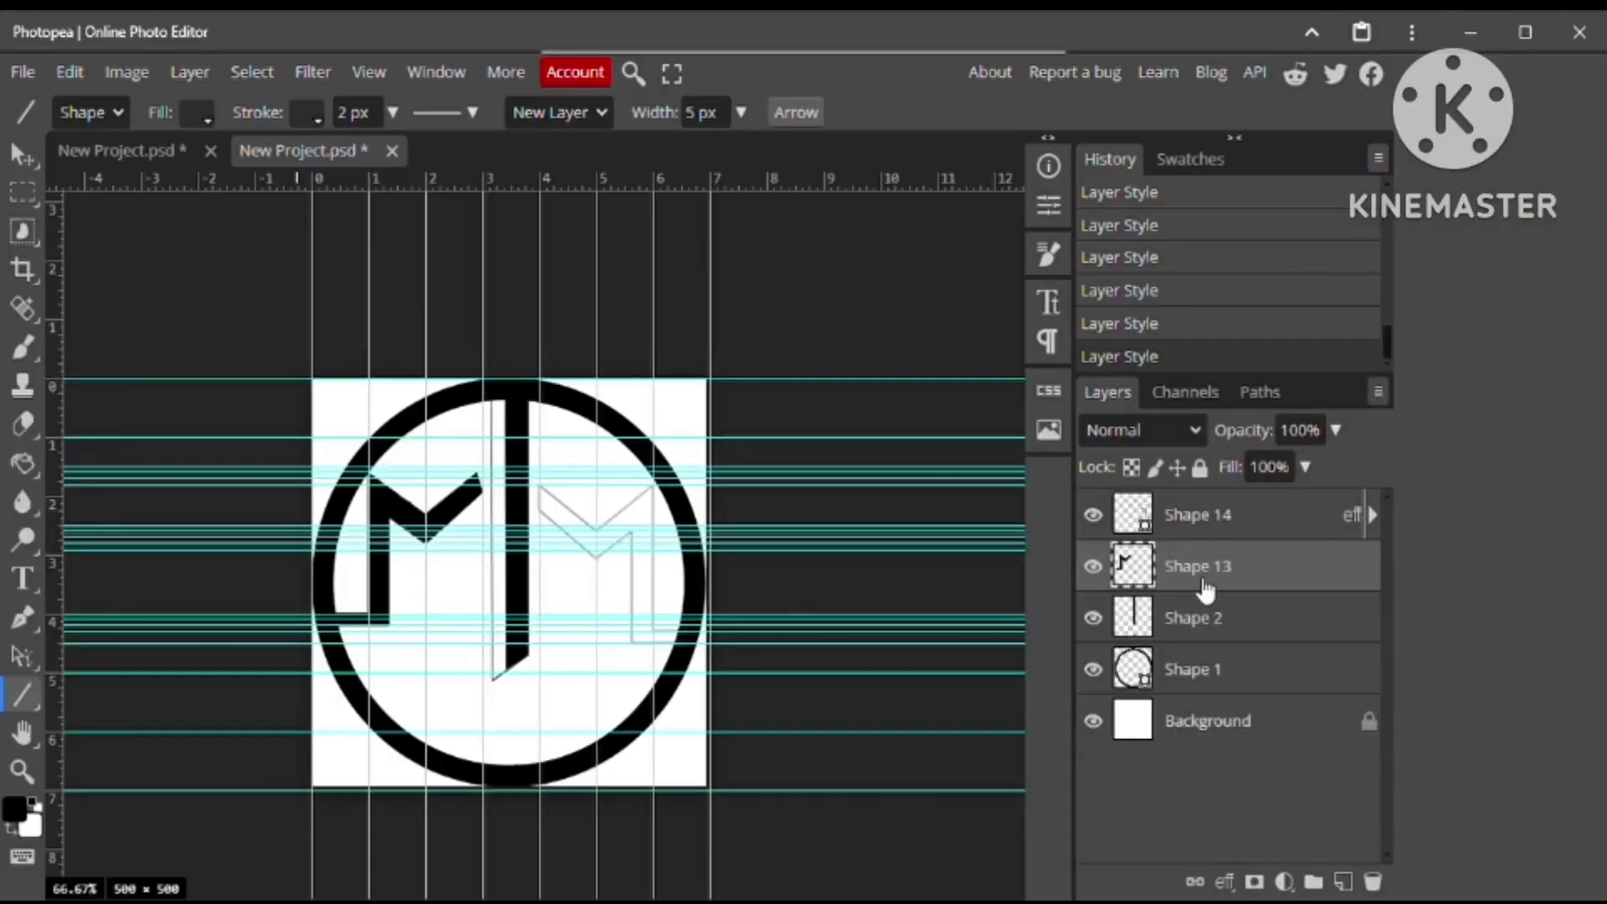
left_click(370, 72)
left_click(365, 584)
left_click(370, 72)
left_click(482, 612)
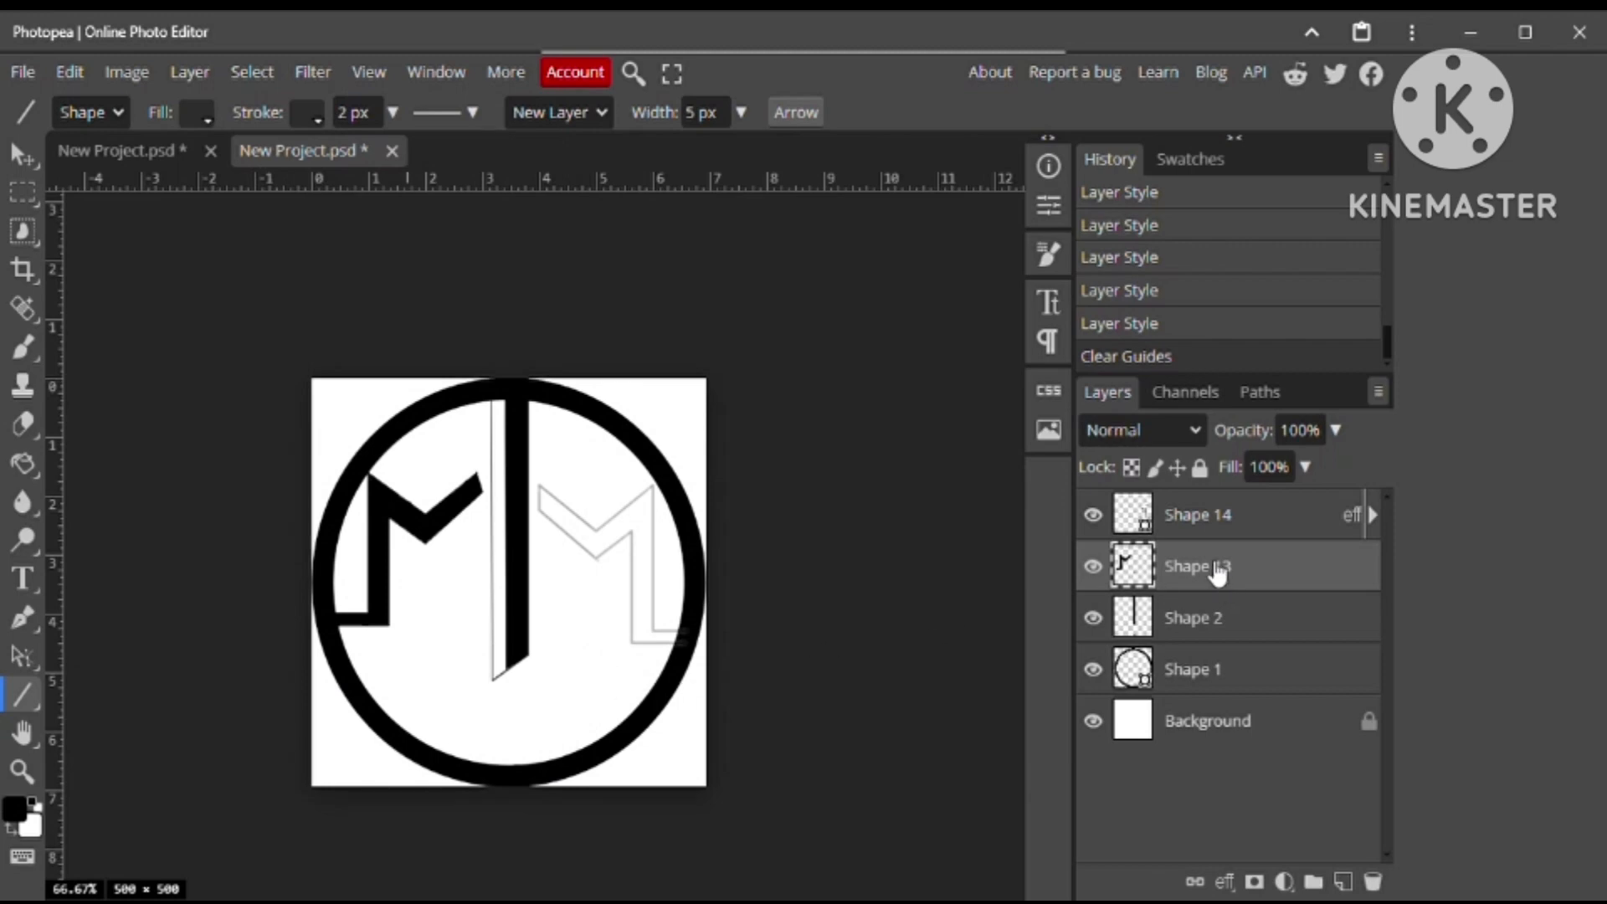
left_click_drag(899, 565, 1215, 515)
left_click(1215, 517)
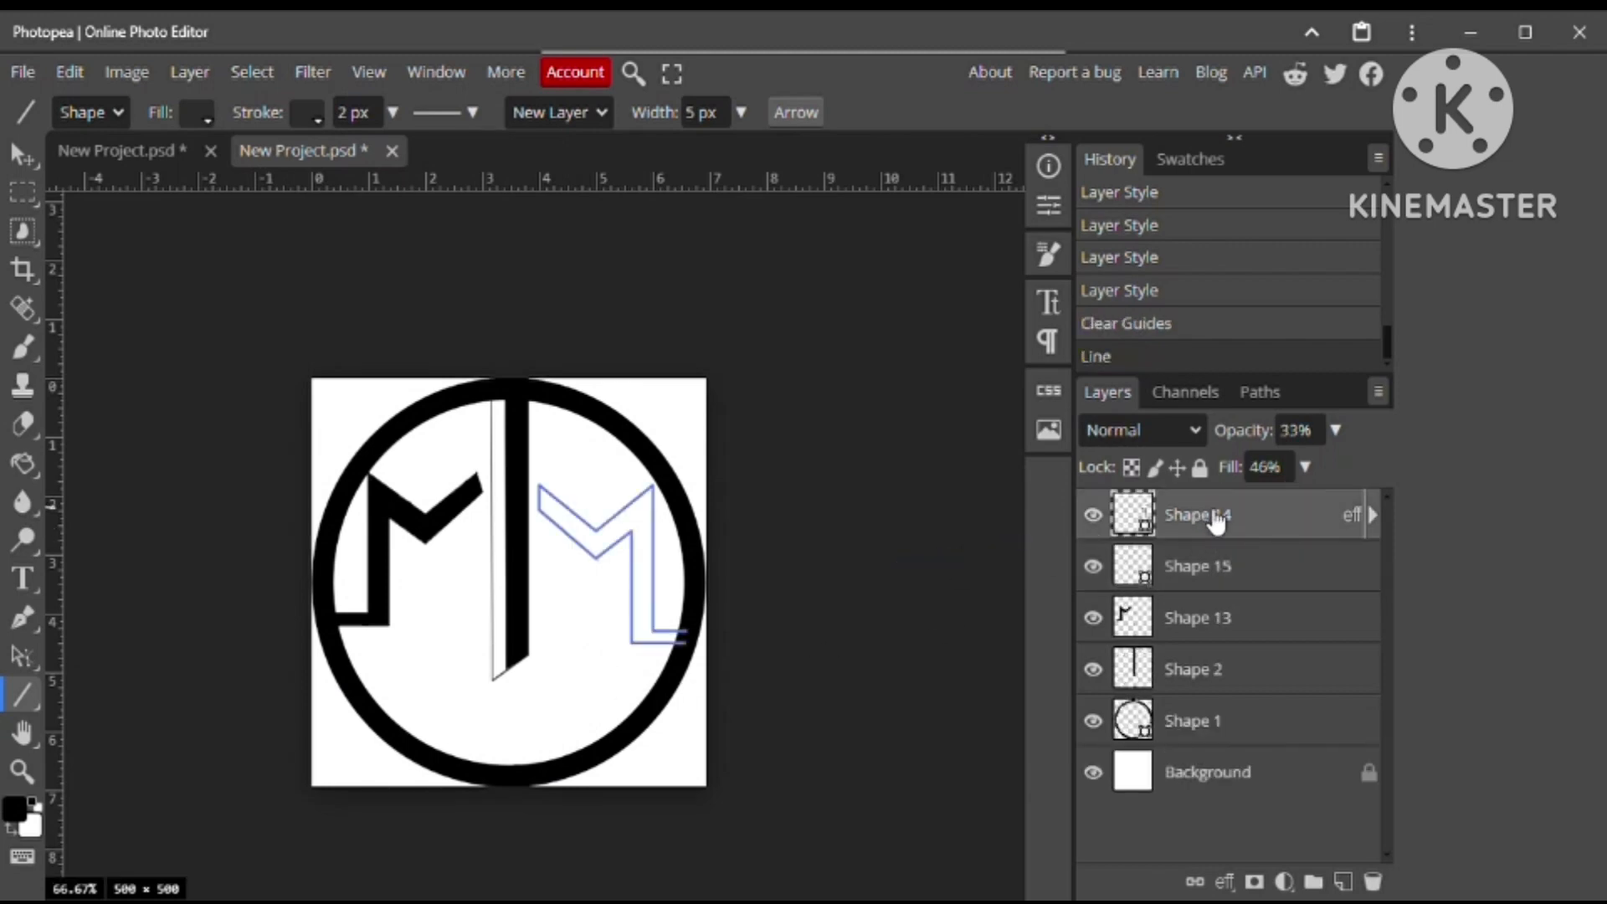
left_click(1219, 578)
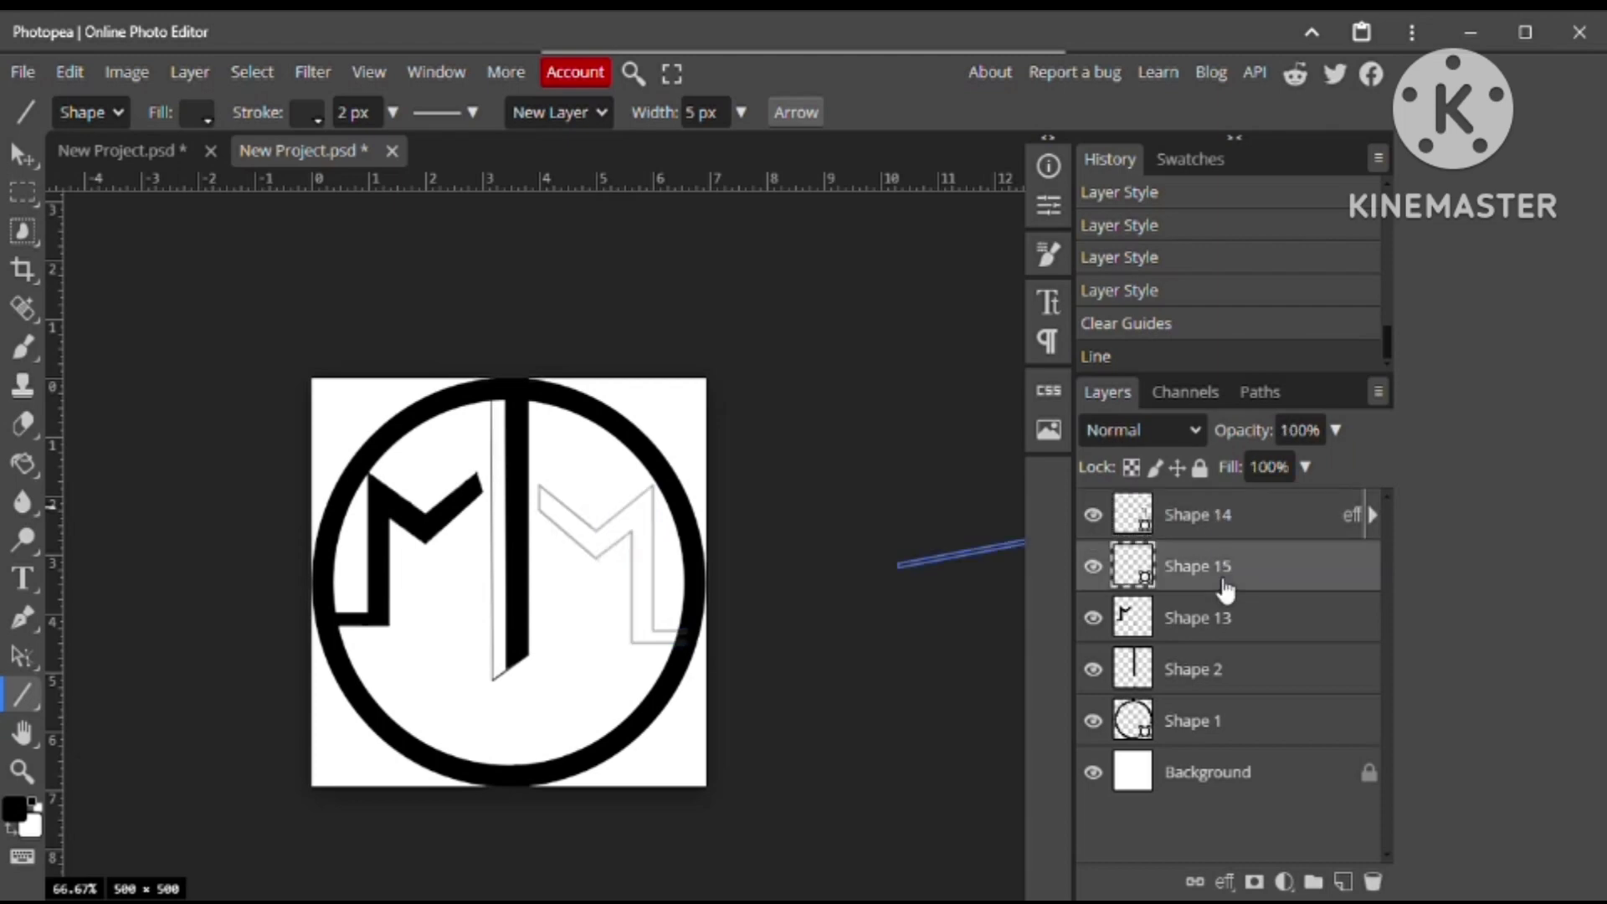
right_click(1222, 586)
left_click(1127, 396)
In Shape 14's blending options, raise the layer opacity to 84% and disable the second Inner Shadow
right_click(1172, 515)
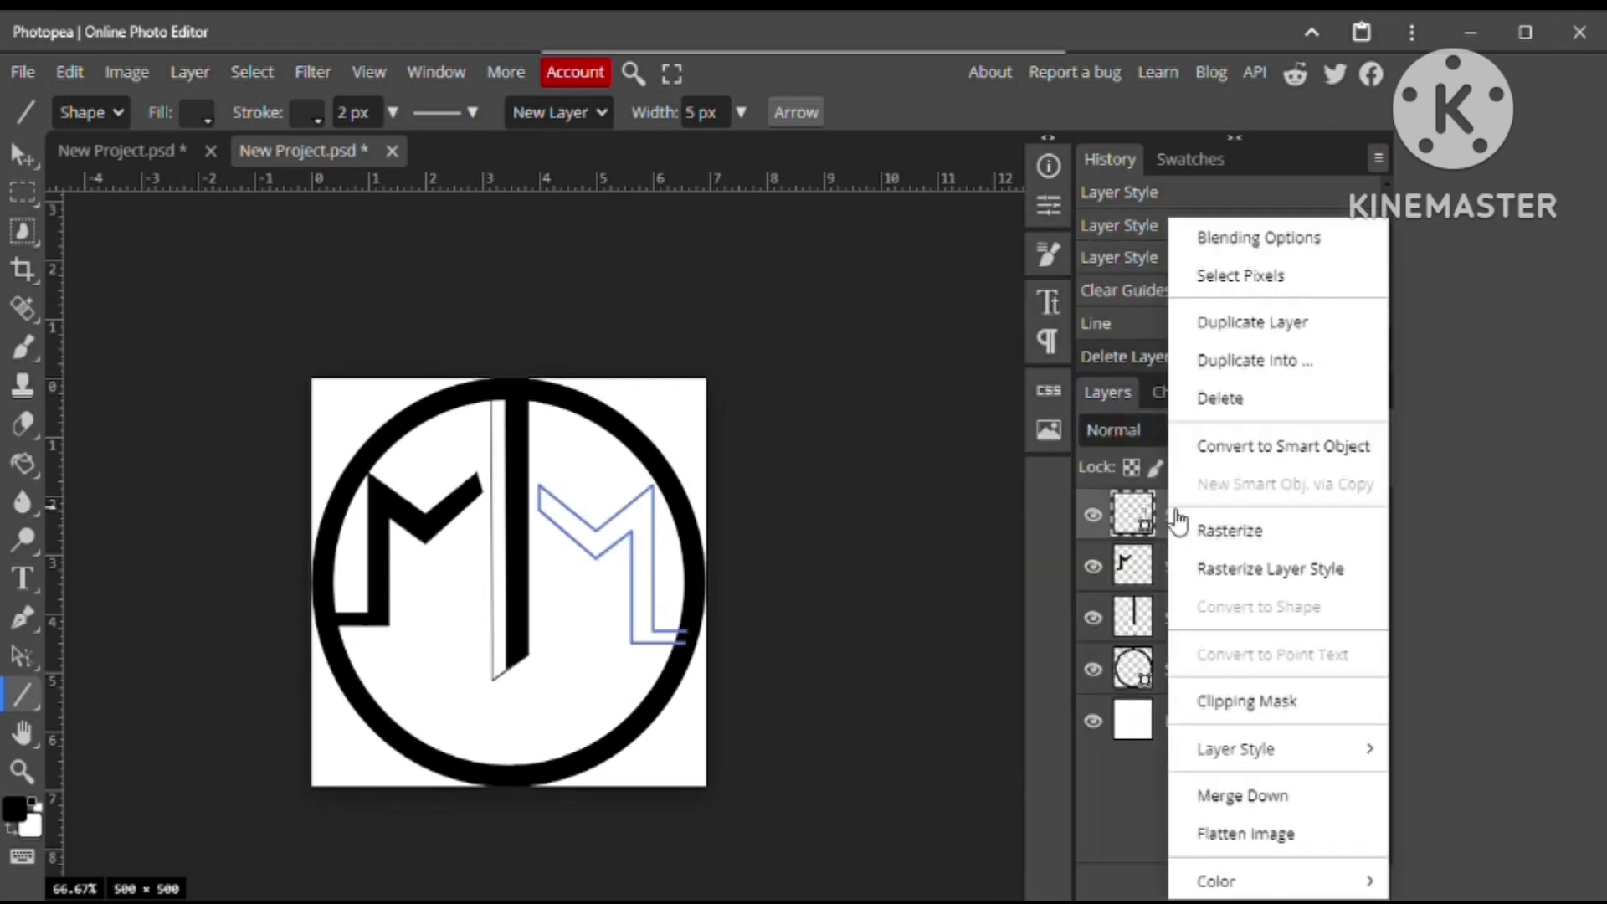
left_click(1256, 238)
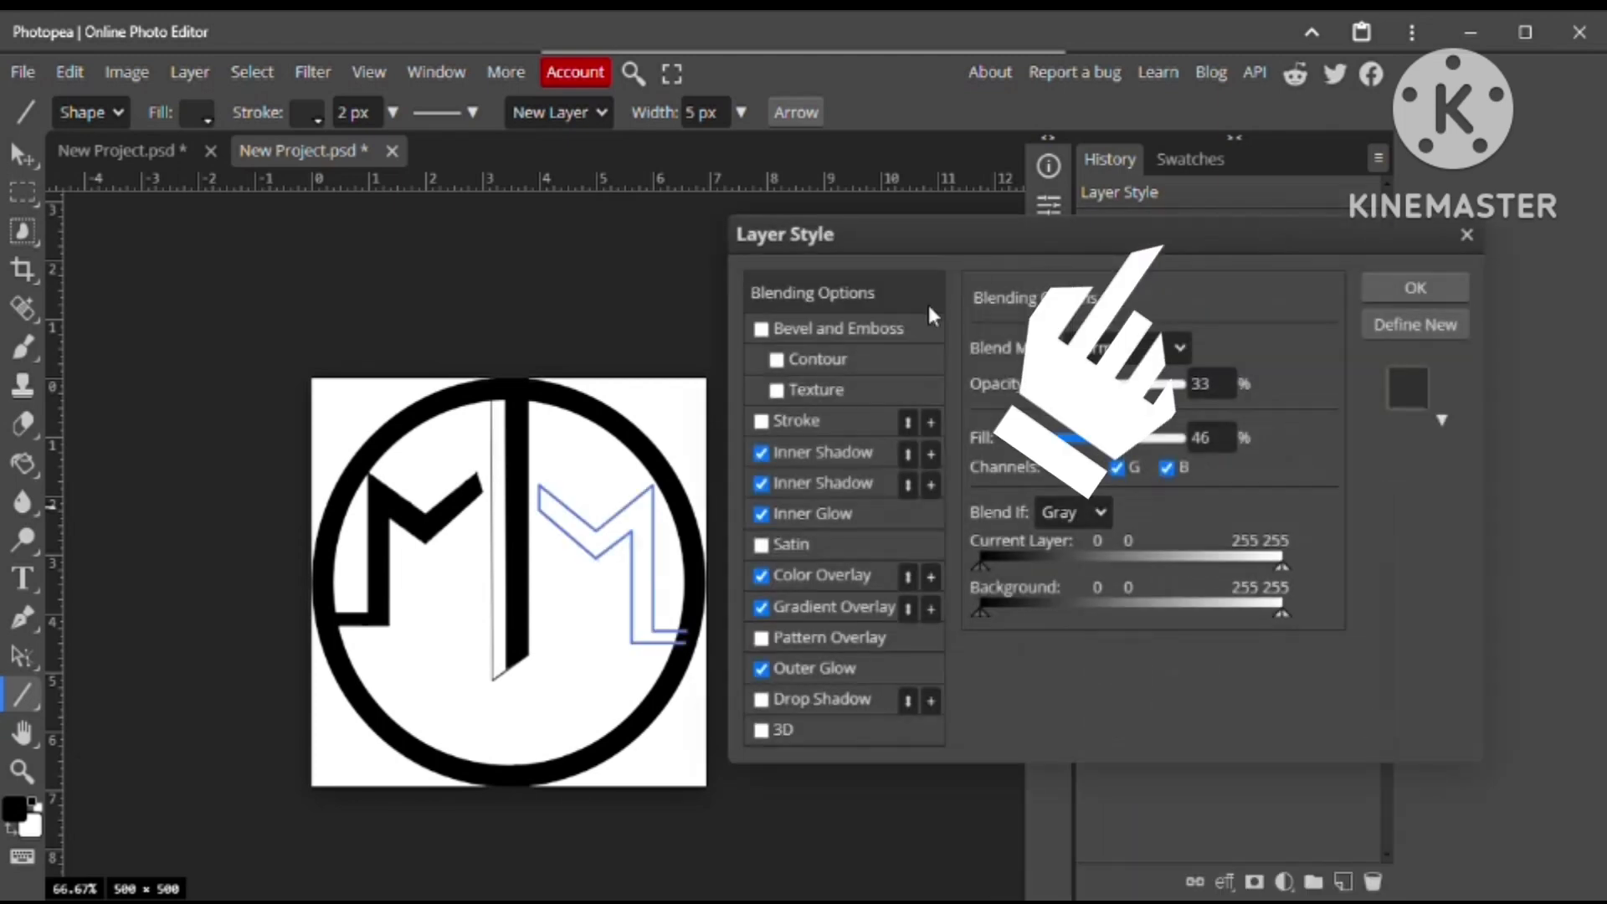
left_click_drag(1089, 385, 1156, 385)
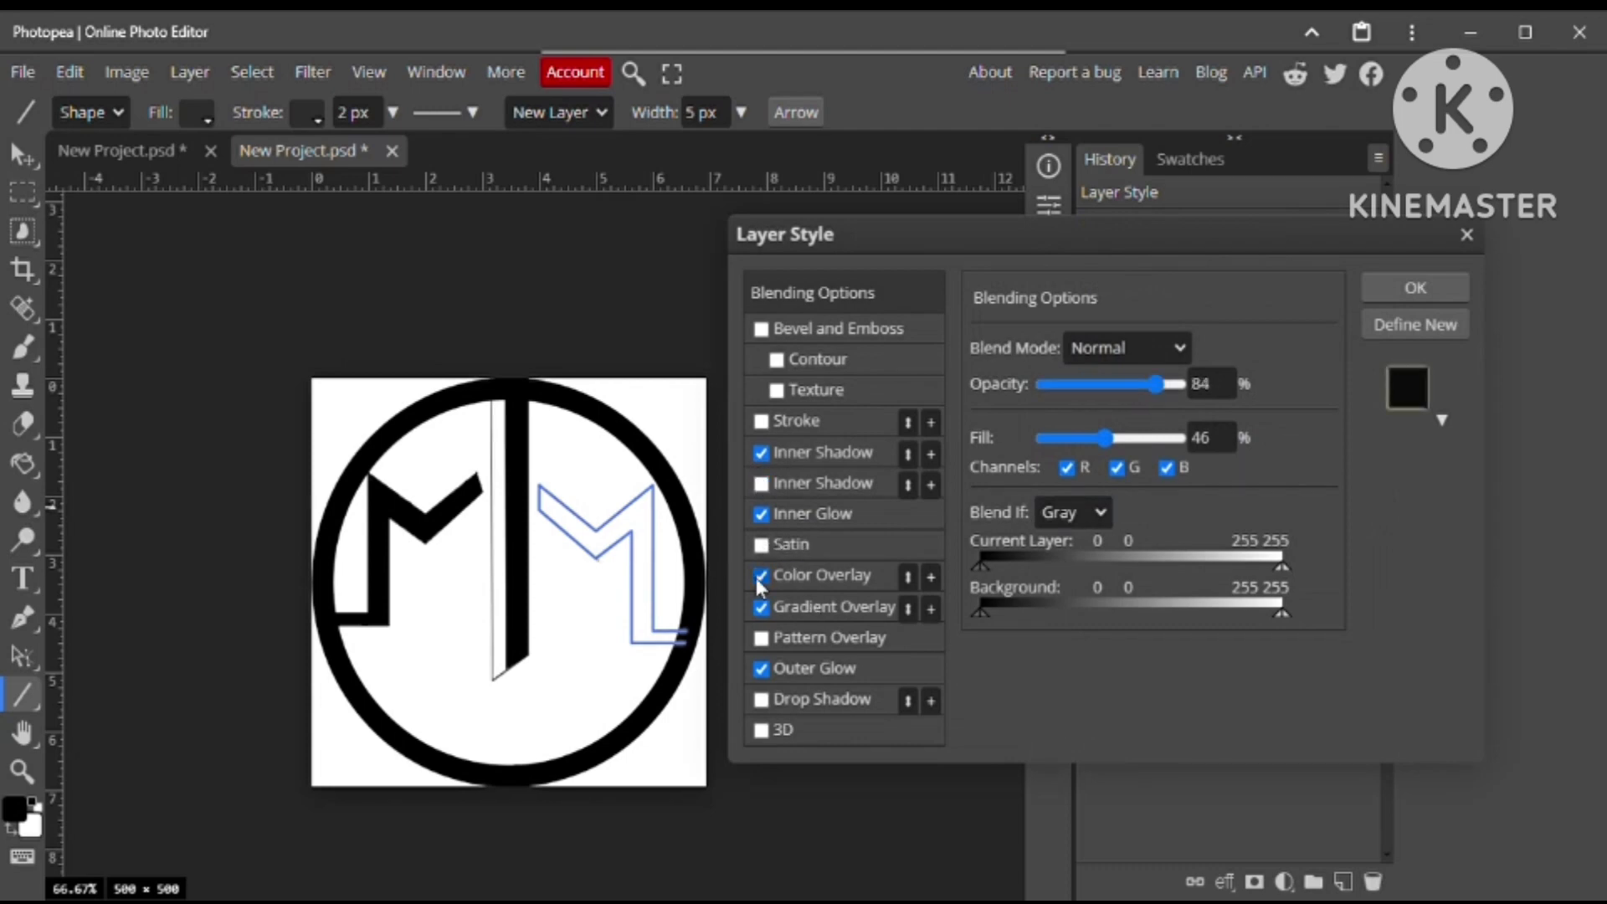
Add a Drop Shadow to Shape 14 with 100% opacity, 0 px distance, 14% spread and 3 px size, and apply the layer style
left_click(764, 700)
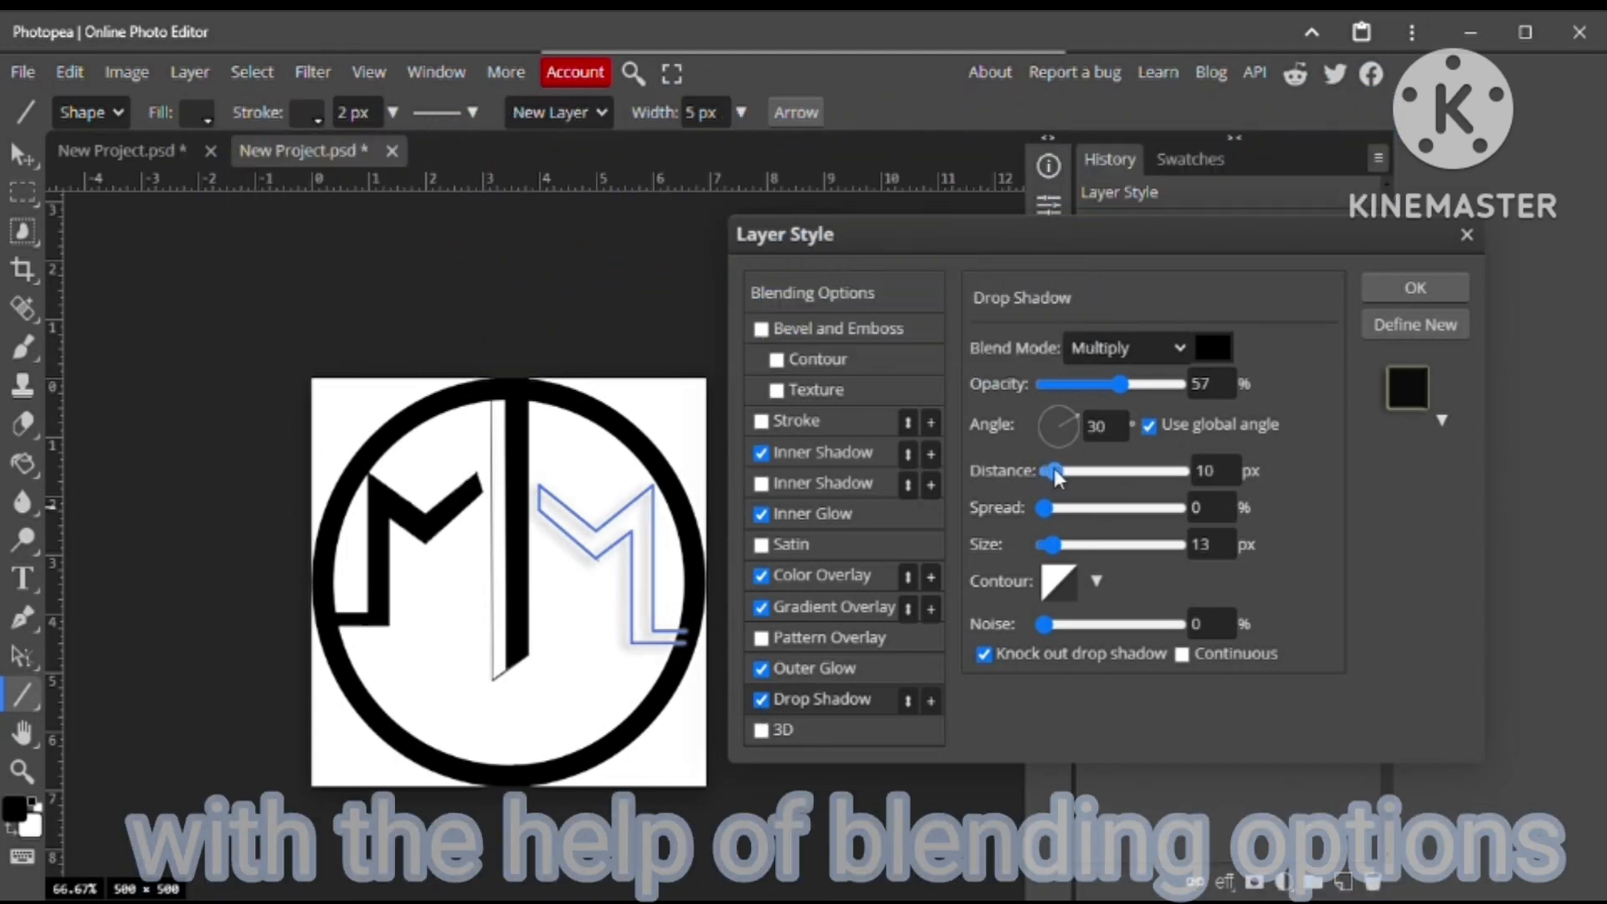
left_click_drag(1045, 507, 1048, 548)
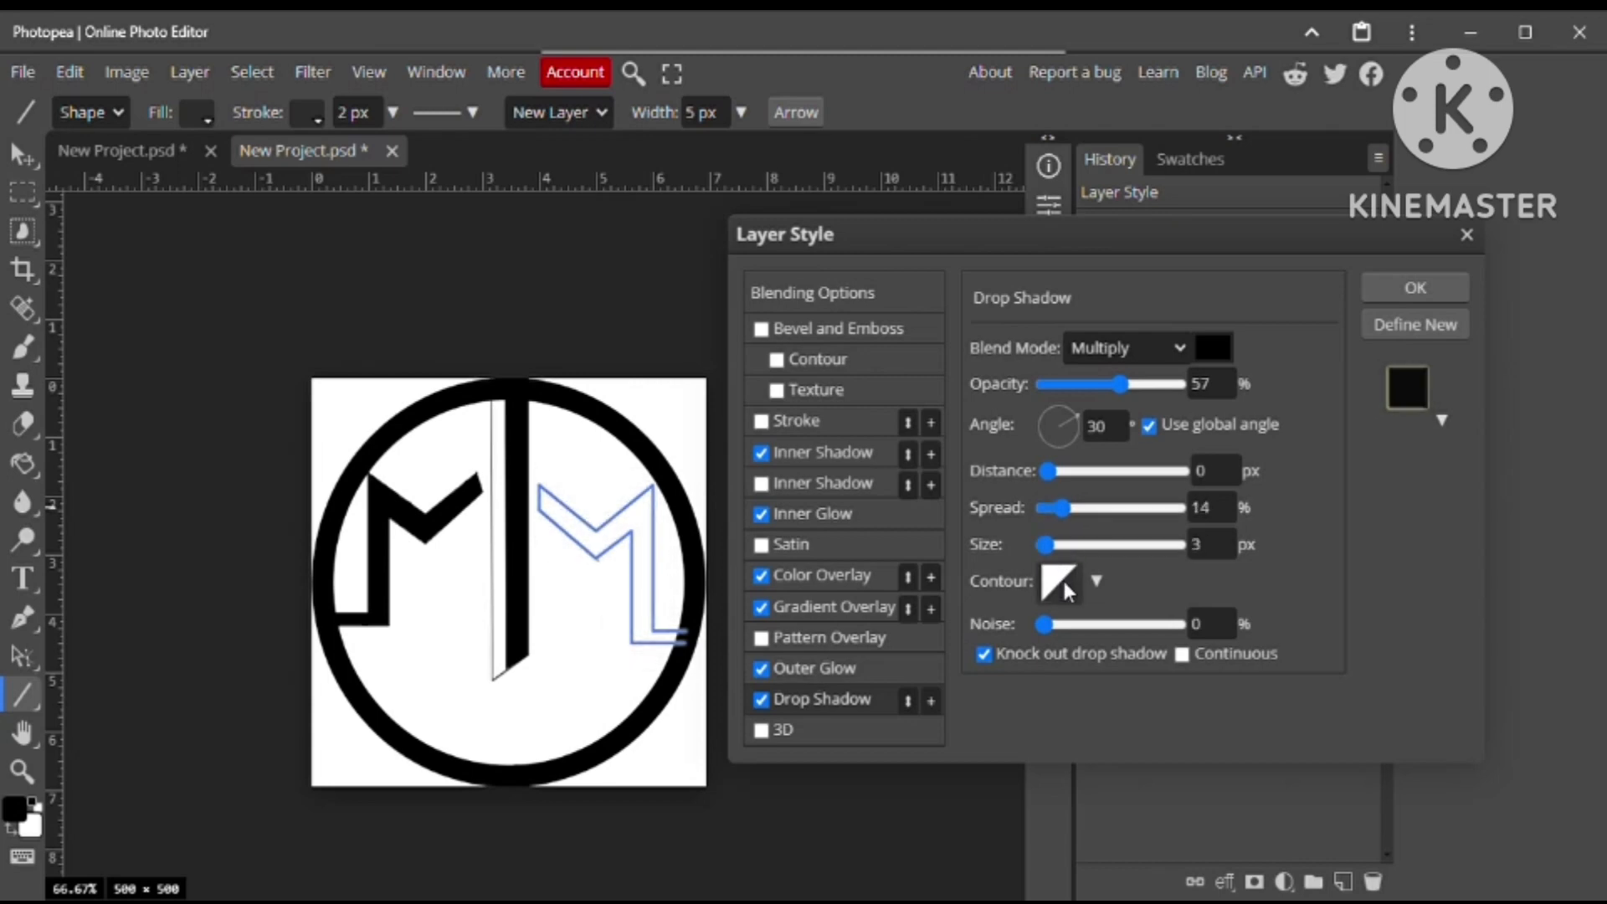
left_click(1059, 581)
left_click(716, 501)
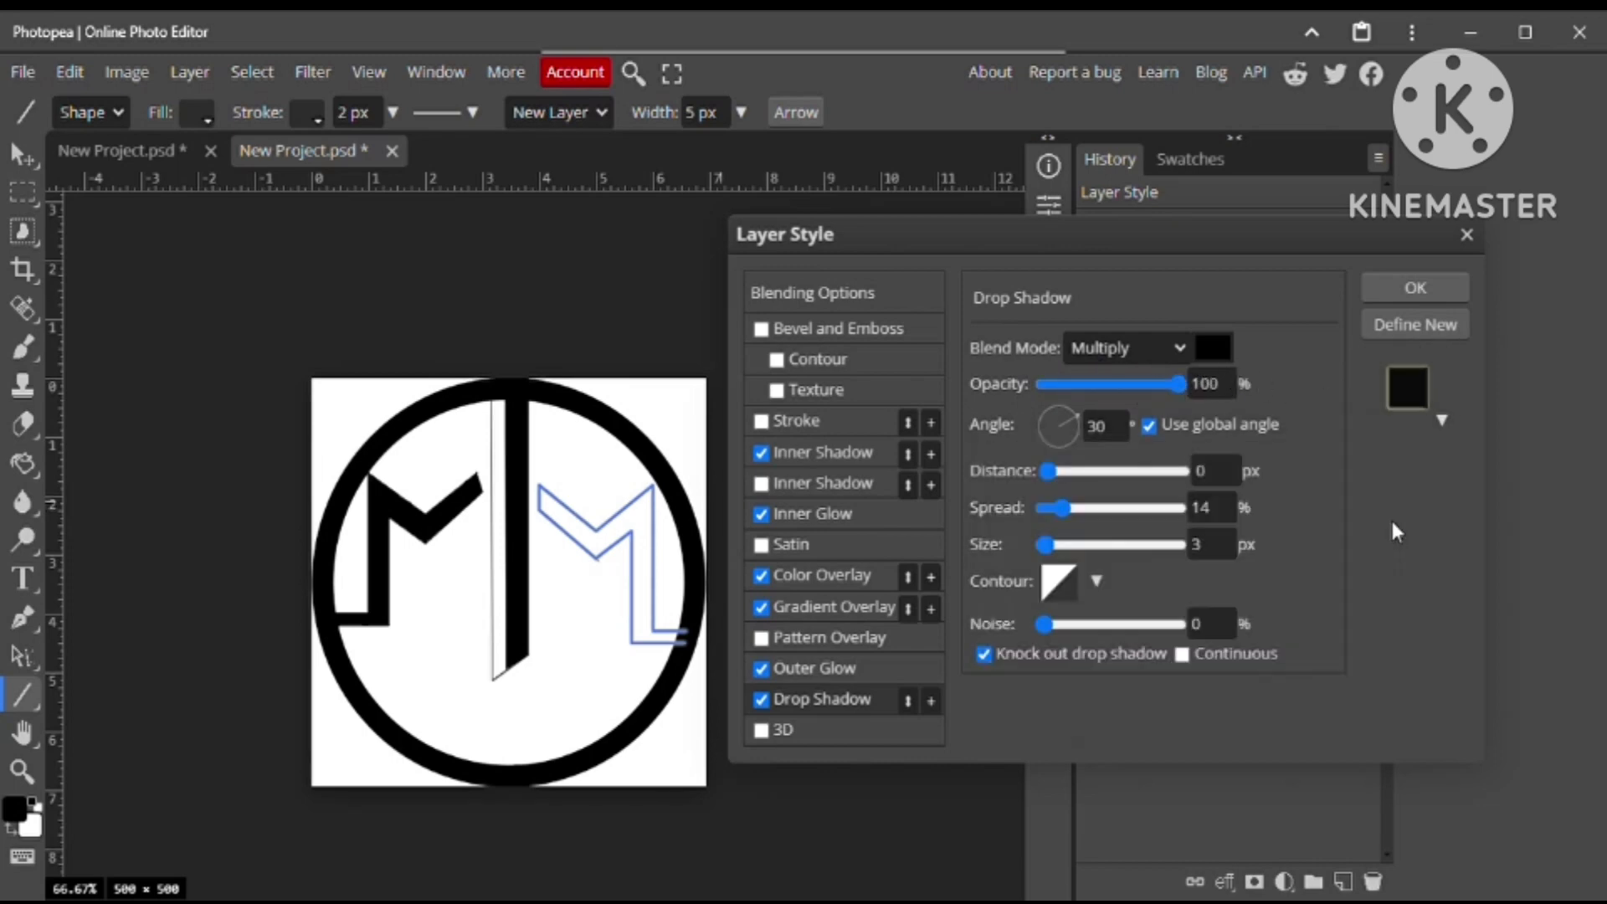
left_click(1393, 293)
Try filling the right-hand M with black using the Paint Bucket on the Shape 2 layer, and undo the fill
left_click(1235, 634)
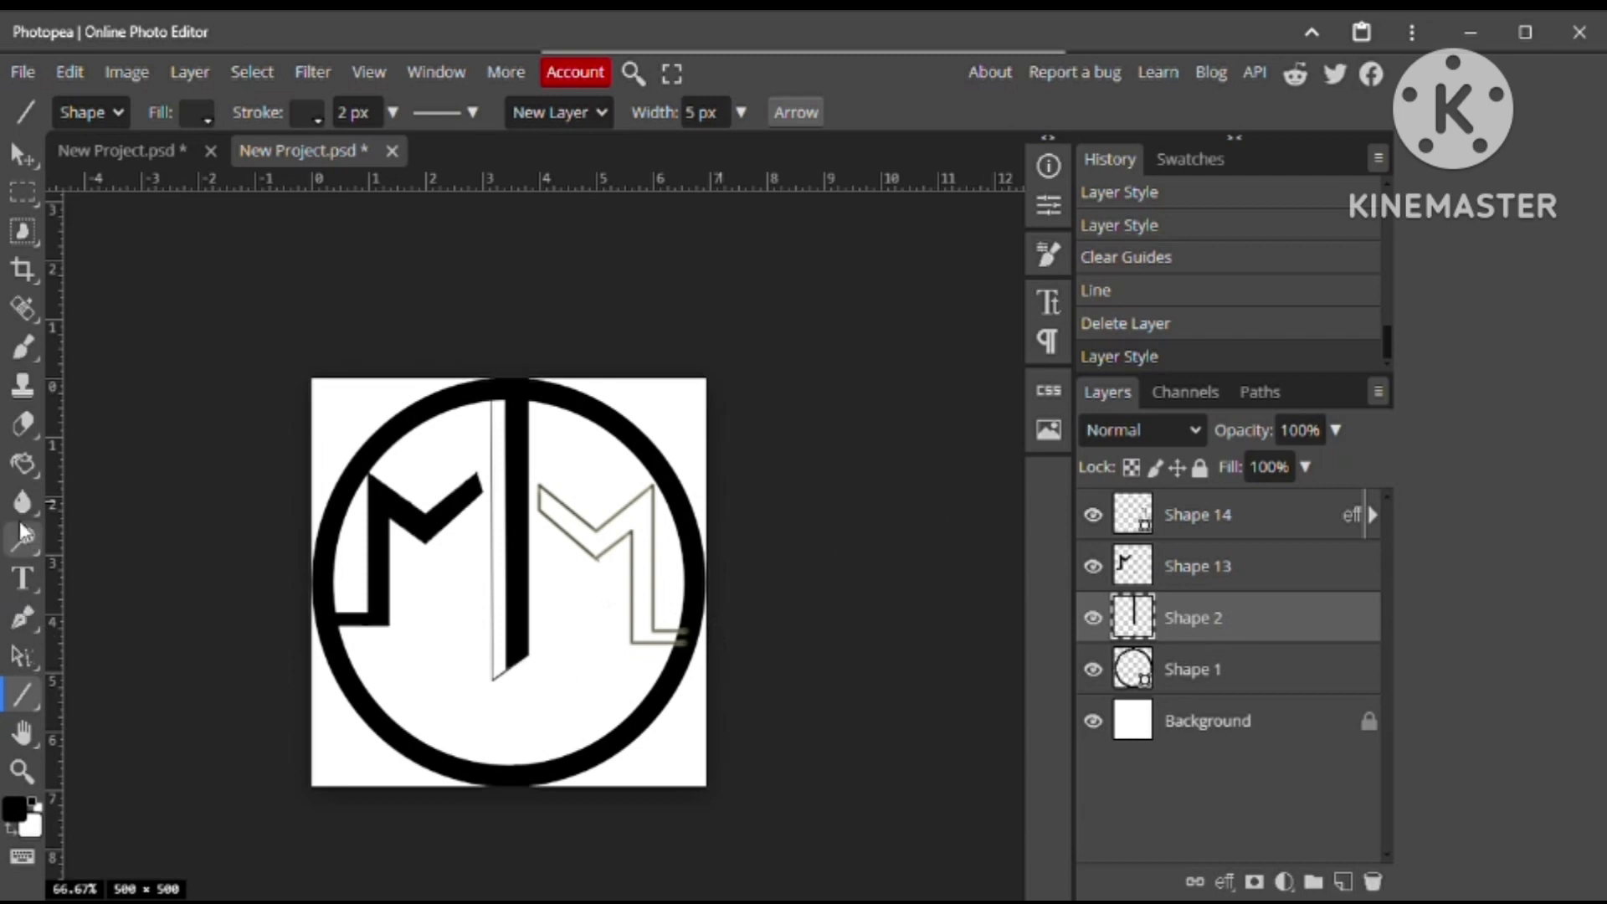
left_click(23, 464)
left_click(578, 540)
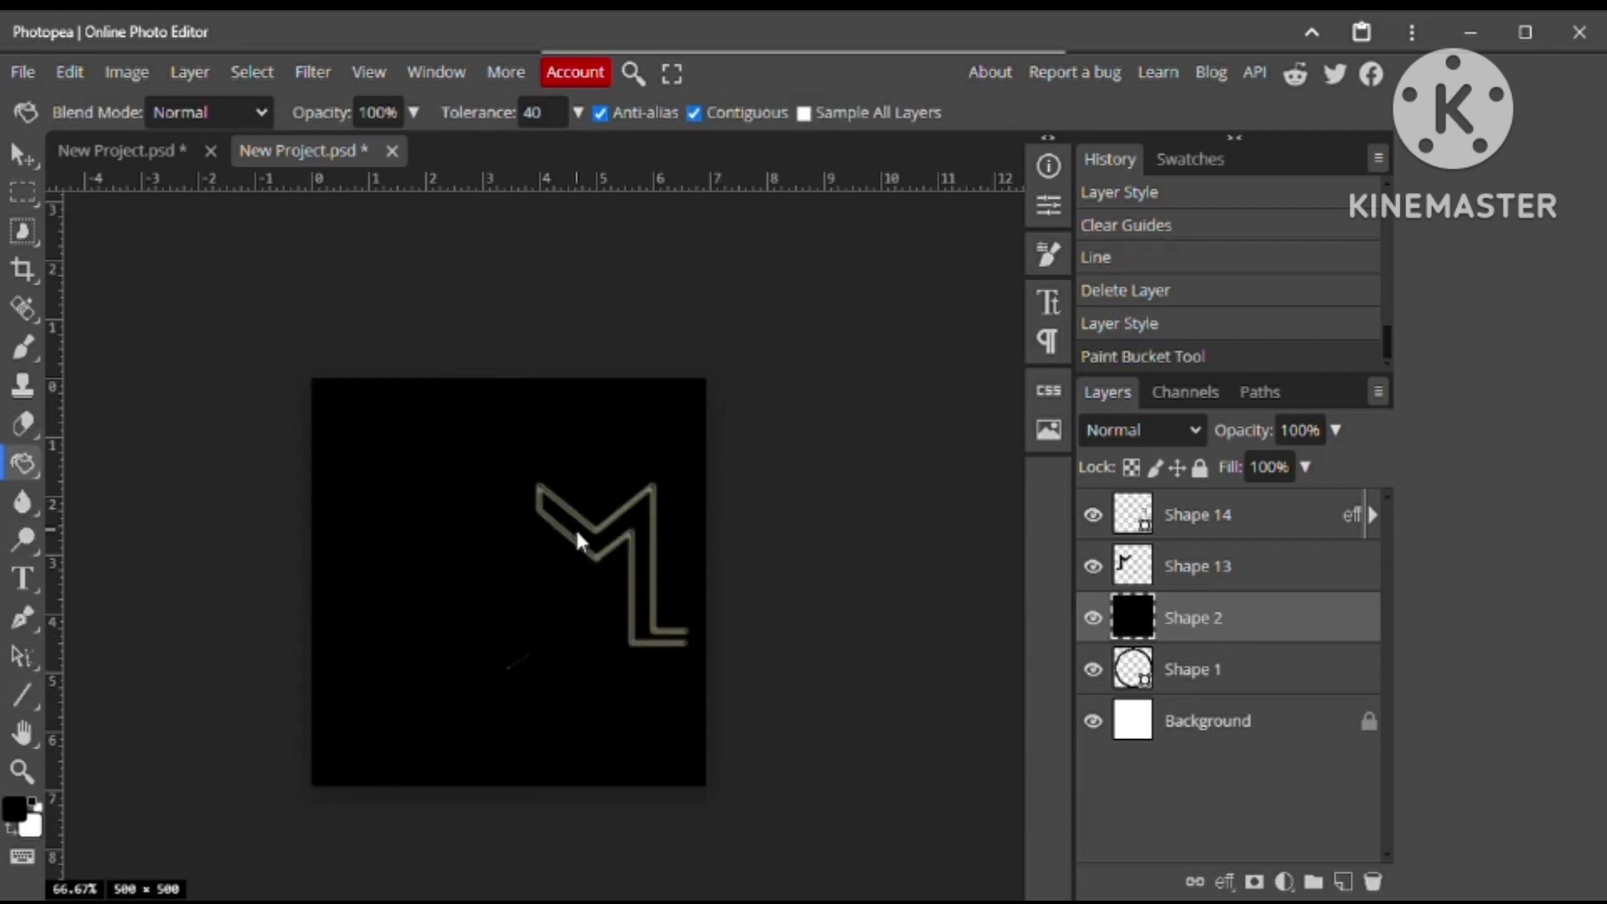
key("ctrl+z")
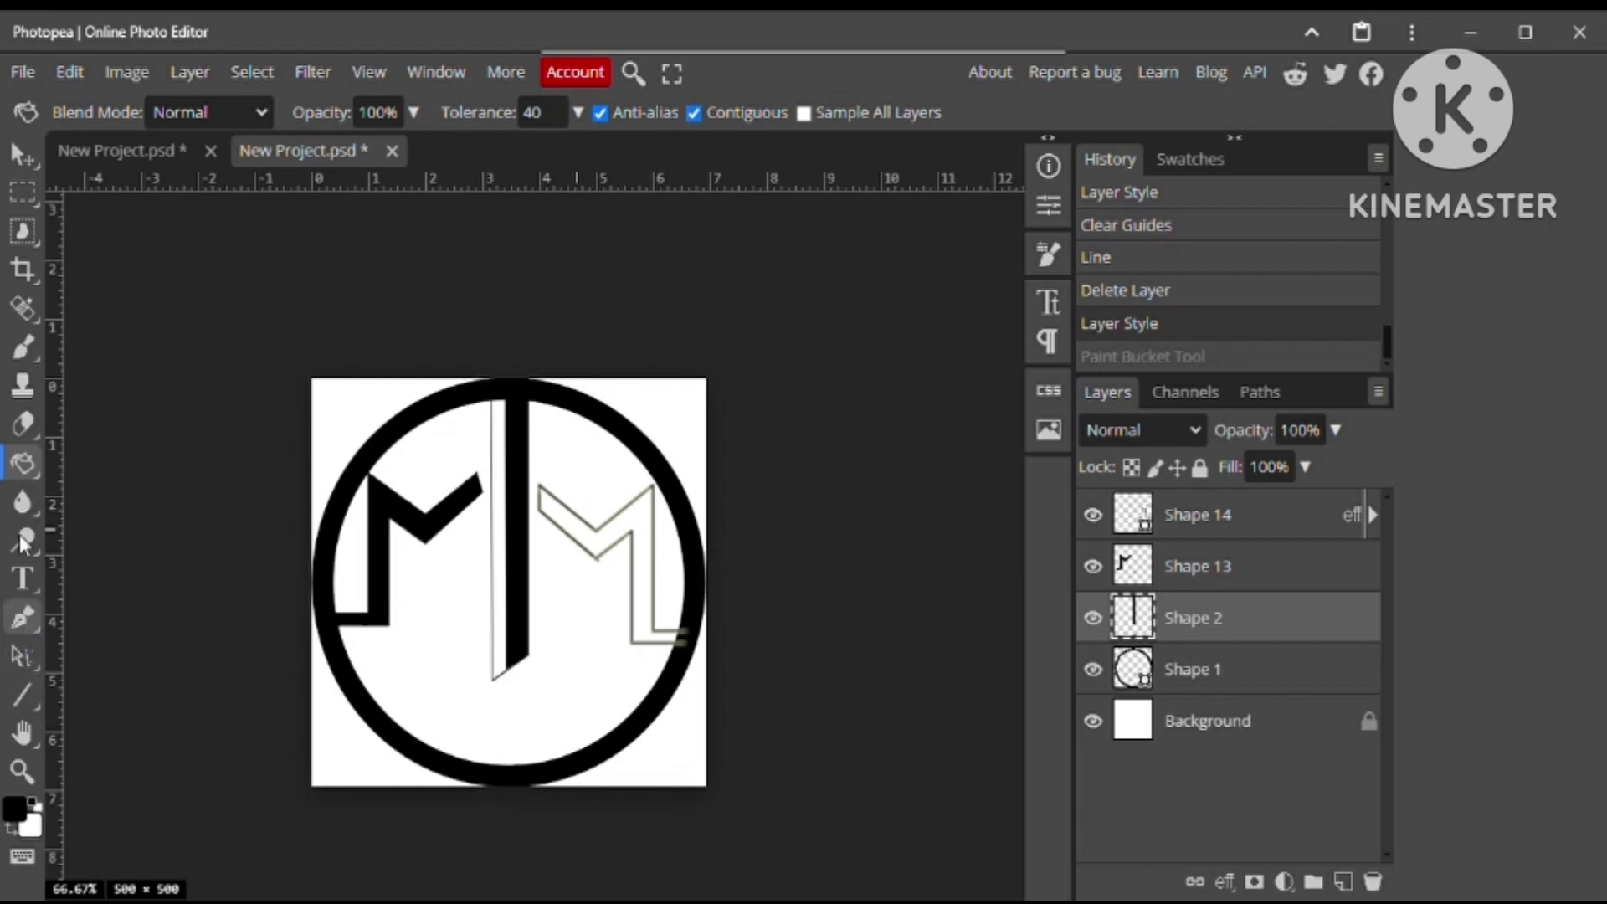
Try a linear black-to-white gradient across the right-hand M on the Shape 2 layer, and undo it
right_click(24, 463)
left_click(142, 459)
left_click_drag(618, 556, 635, 623)
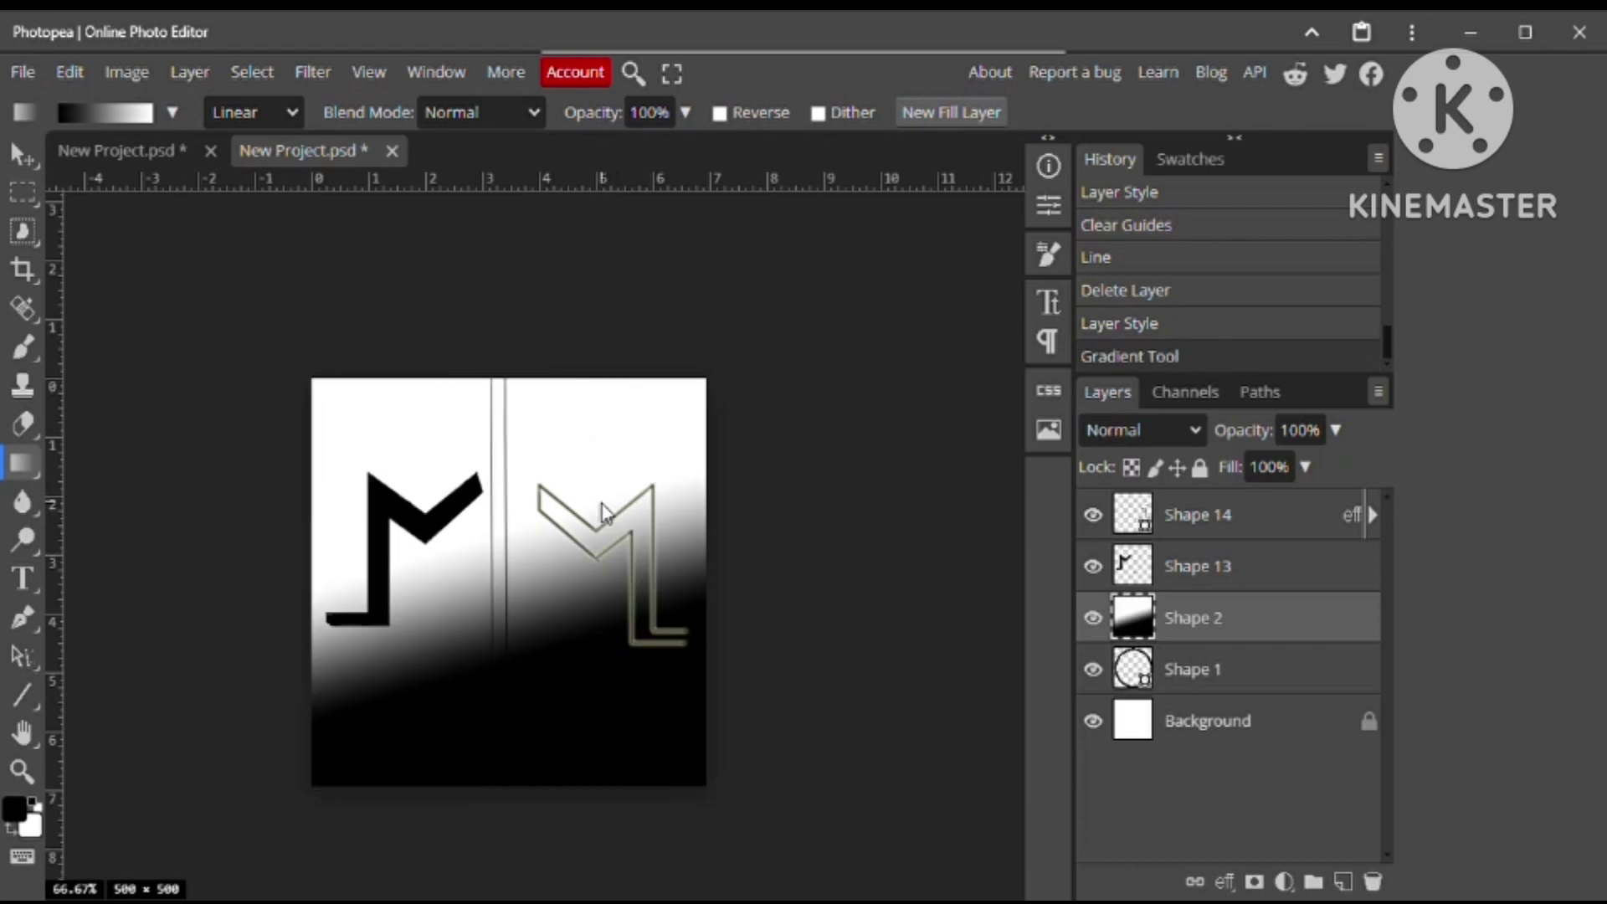
key("ctrl+z")
Convert the Shape 14 and Shape 1 layers to smart objects and rasterize them
left_click(1253, 567)
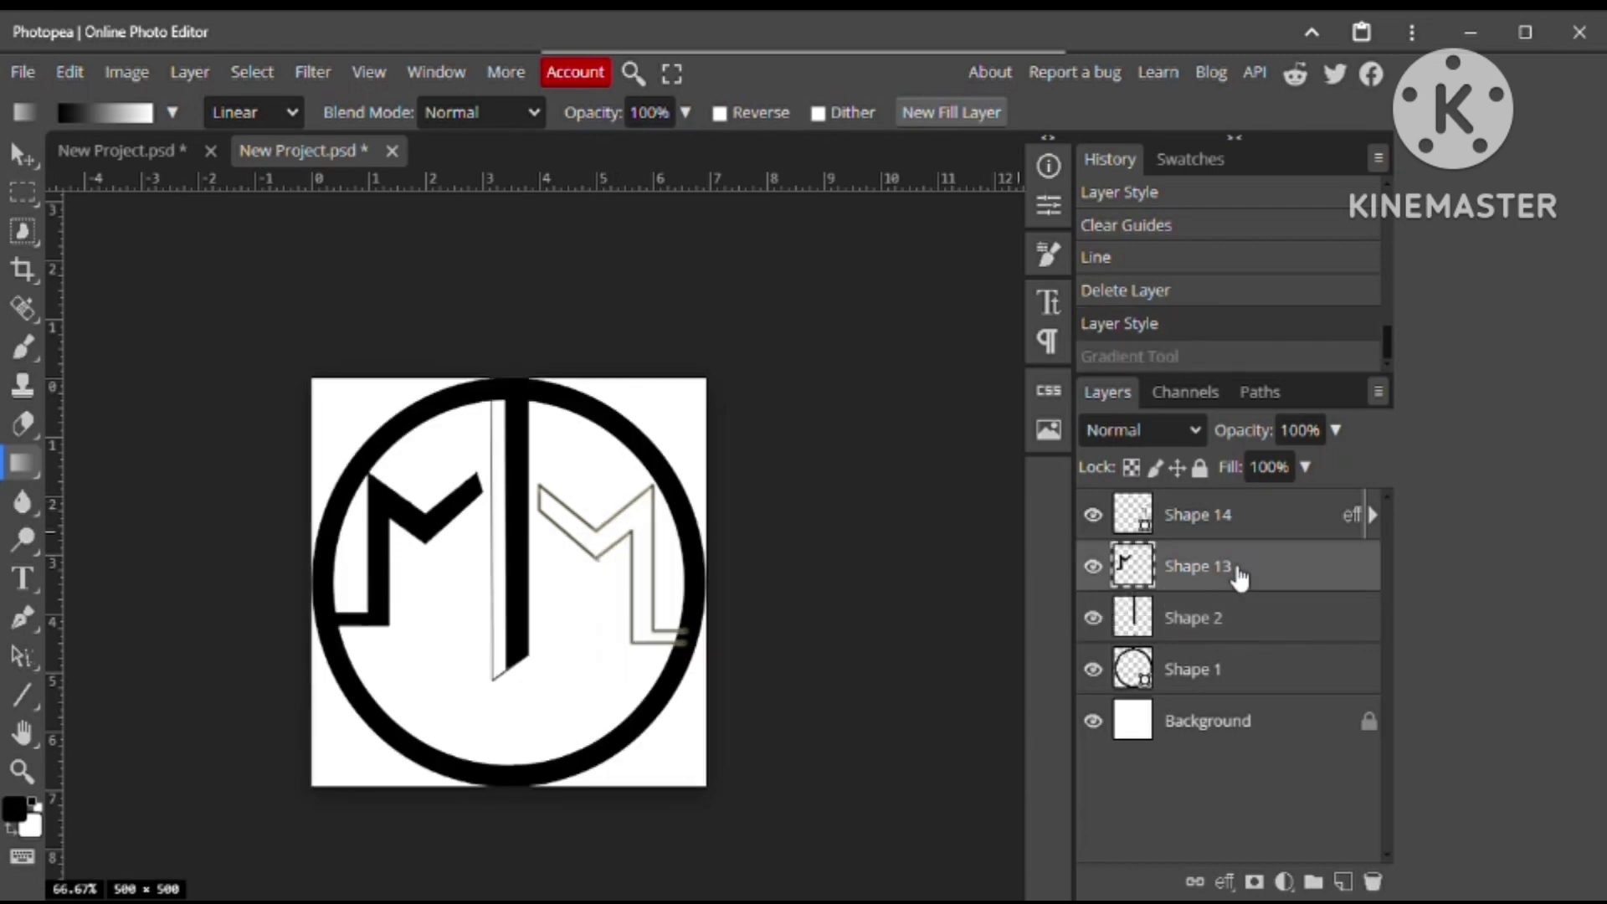
left_click(1230, 527)
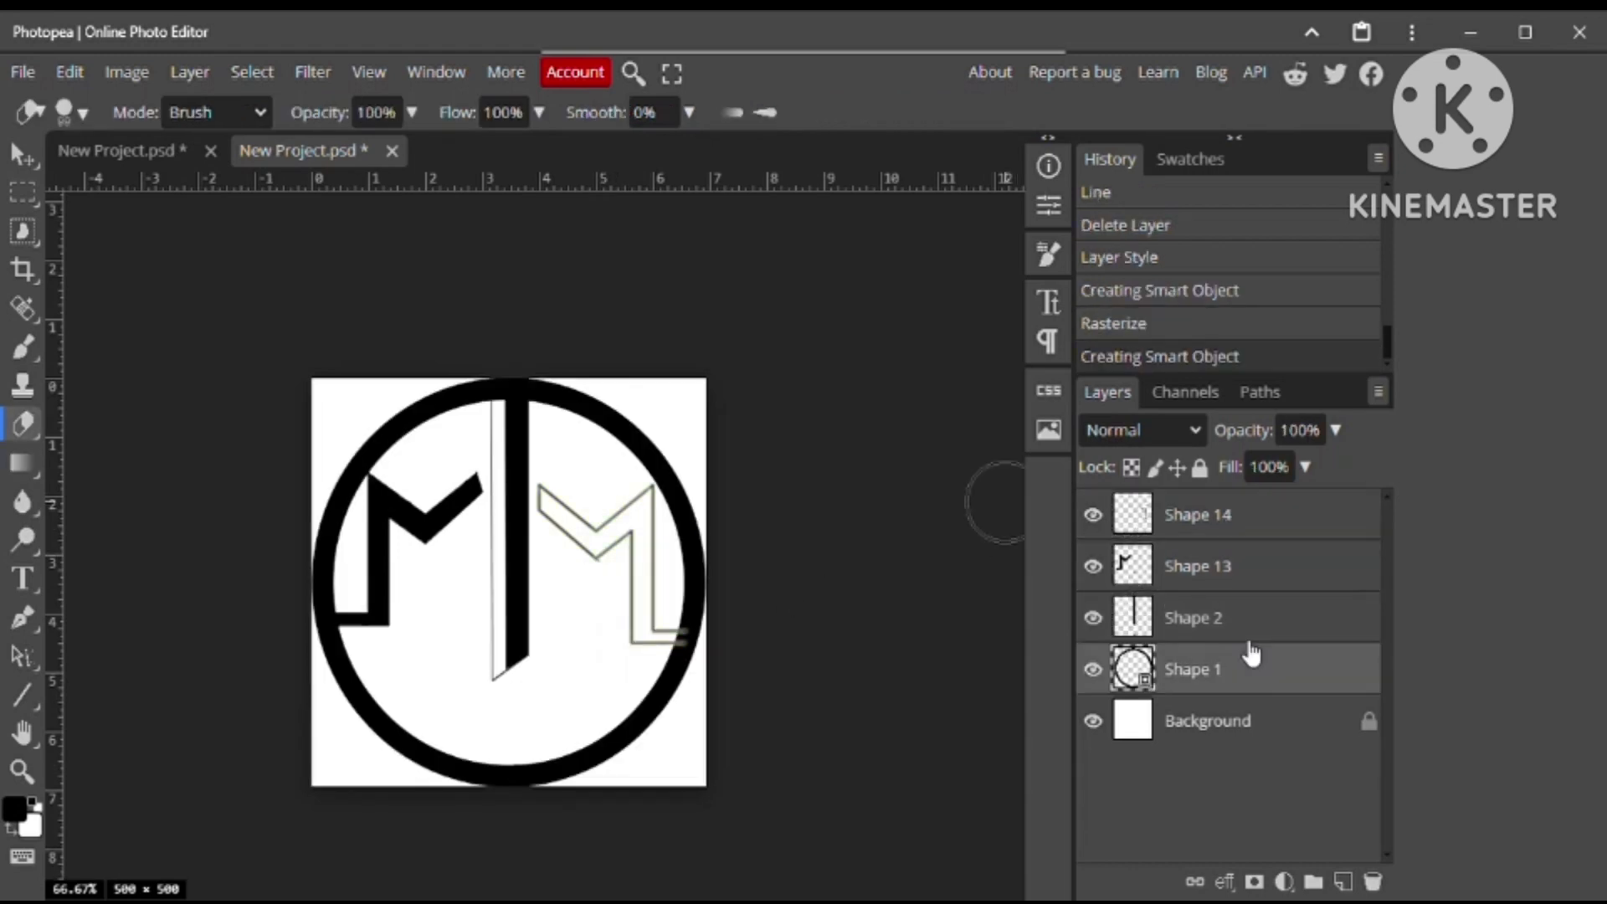
right_click(1278, 637)
right_click(1303, 680)
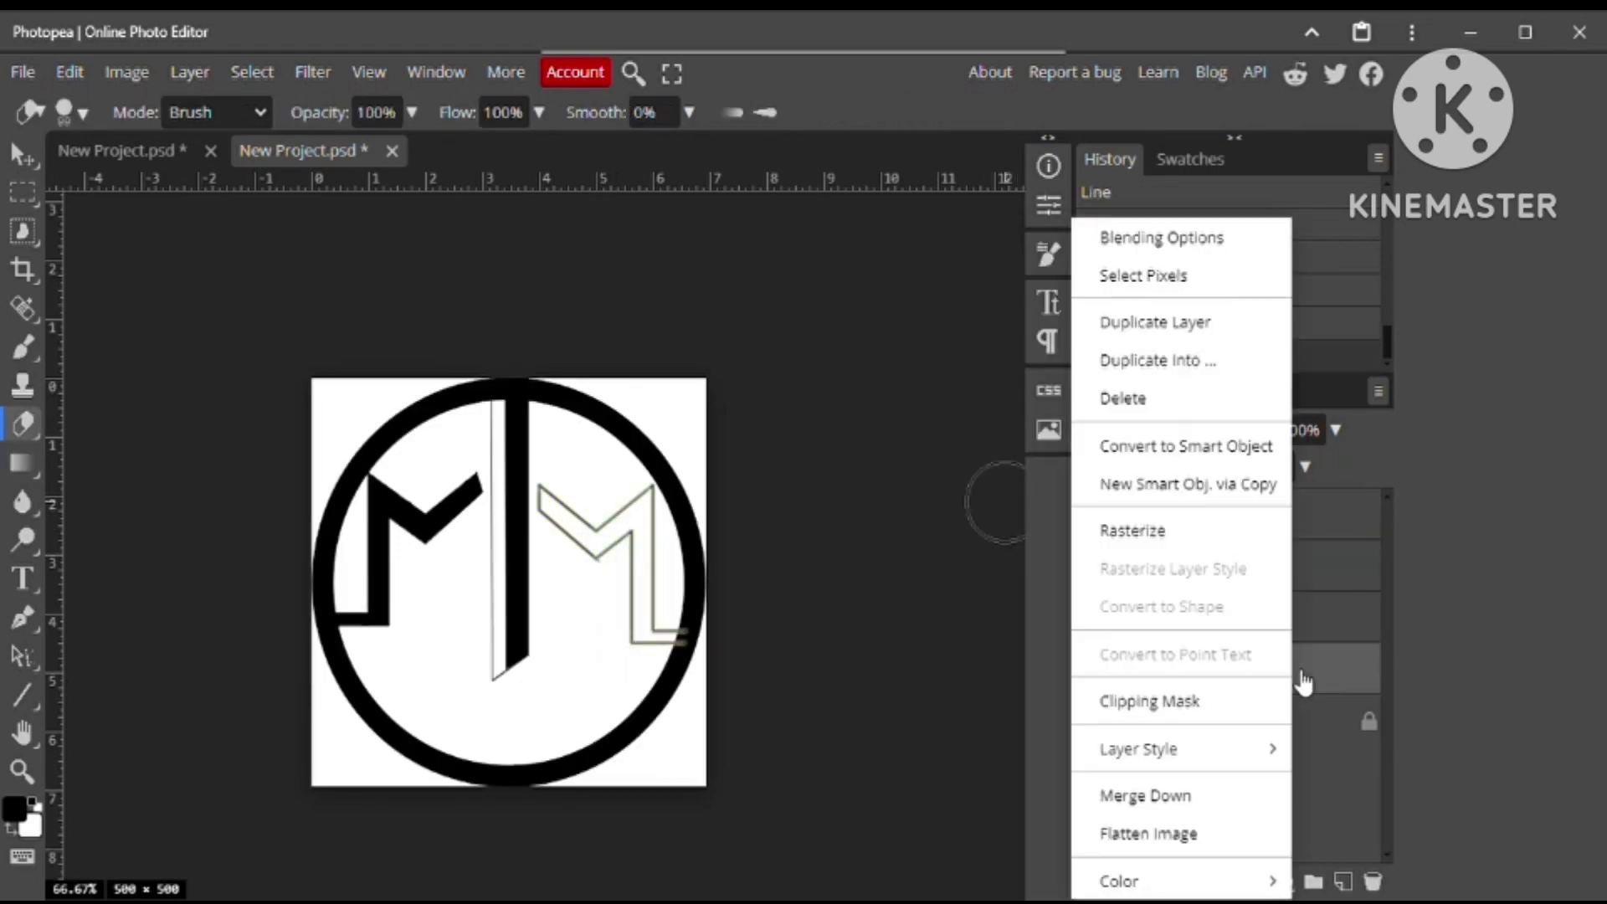
left_click(1292, 531)
Erase the ring's upper-left arc on Shape 1, from beside the T's stem to the left M's upper corner
key("ctrl+plus")
key("ctrl+plus")
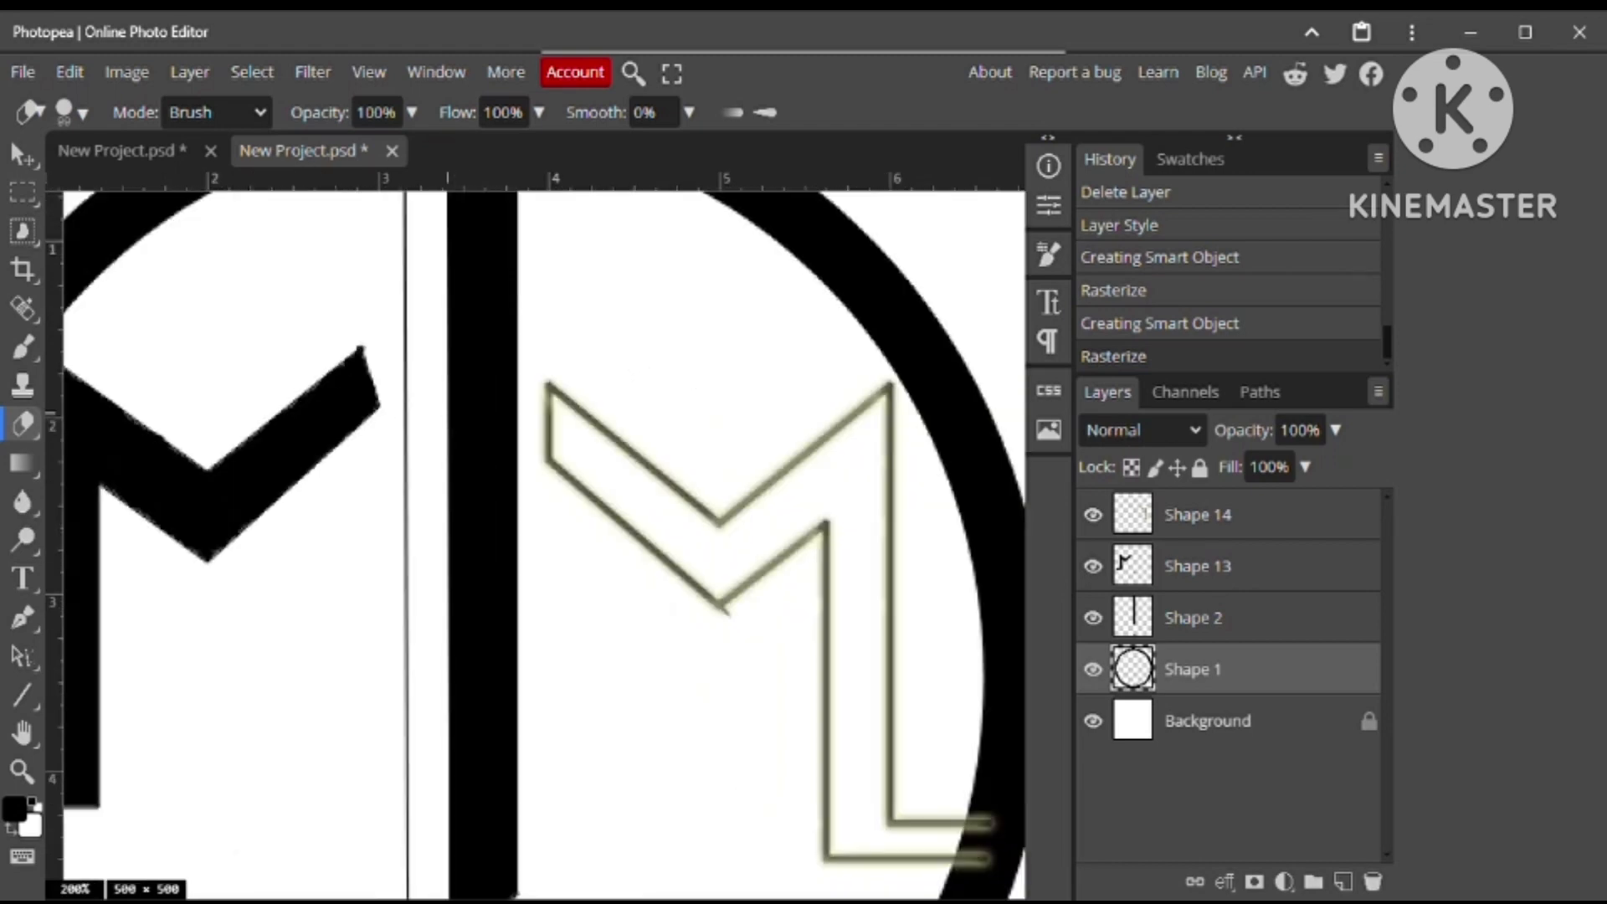
scroll(449, 415, "up", 4)
left_click(282, 459)
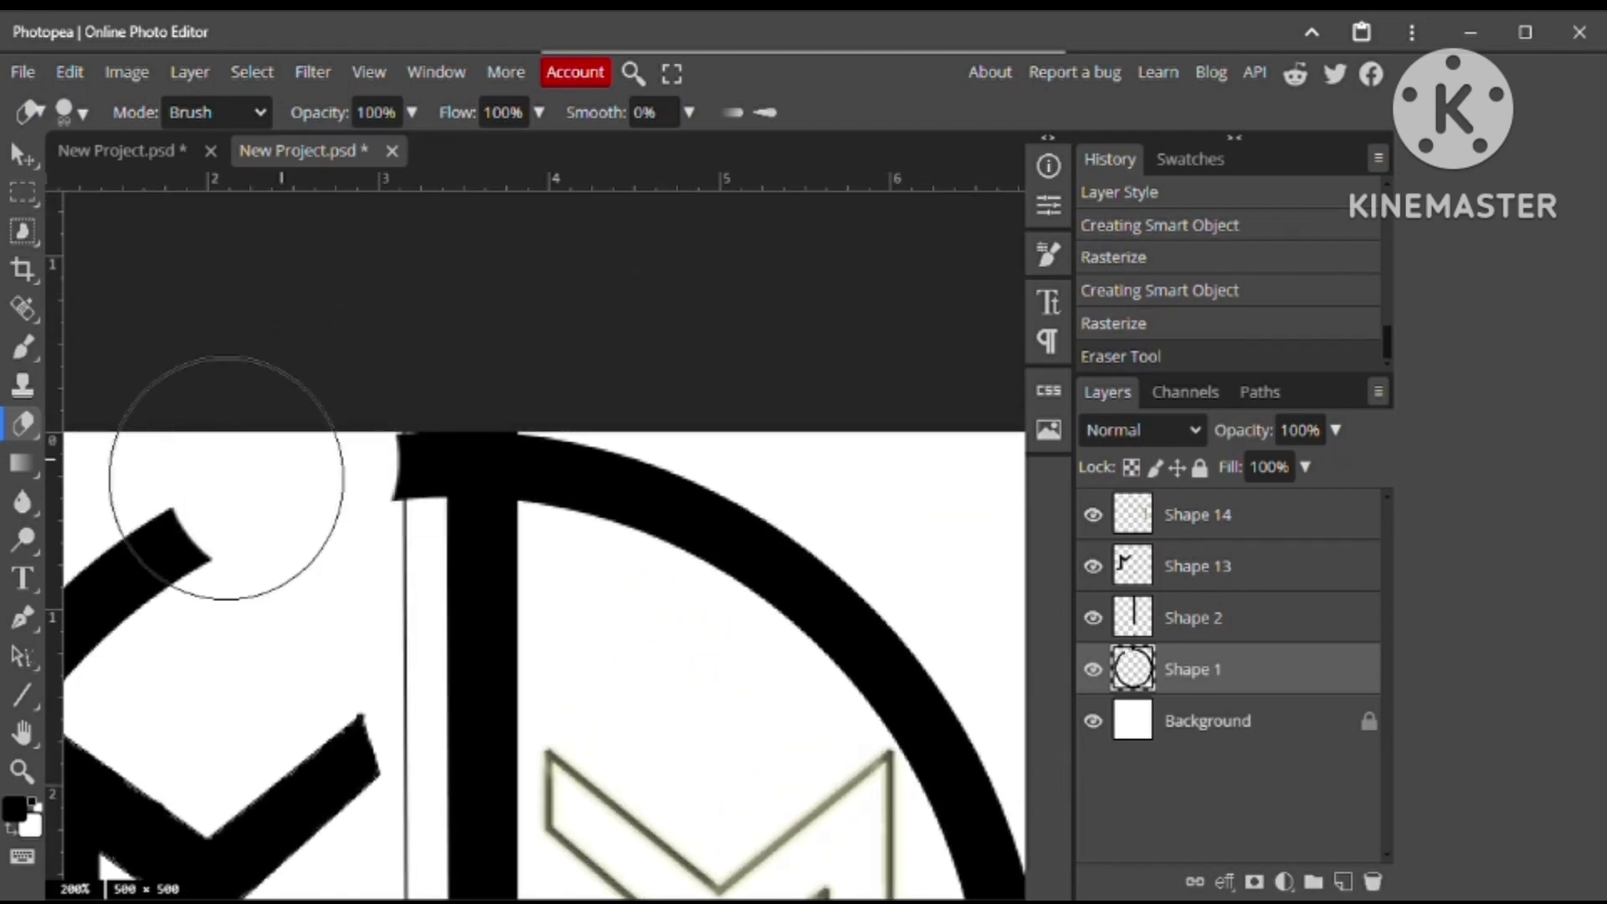
left_click(205, 502)
scroll(204, 474, "down", 2)
scroll(204, 474, "left", 3)
left_click(207, 490)
scroll(207, 490, "left", 2)
scroll(207, 490, "down", 1)
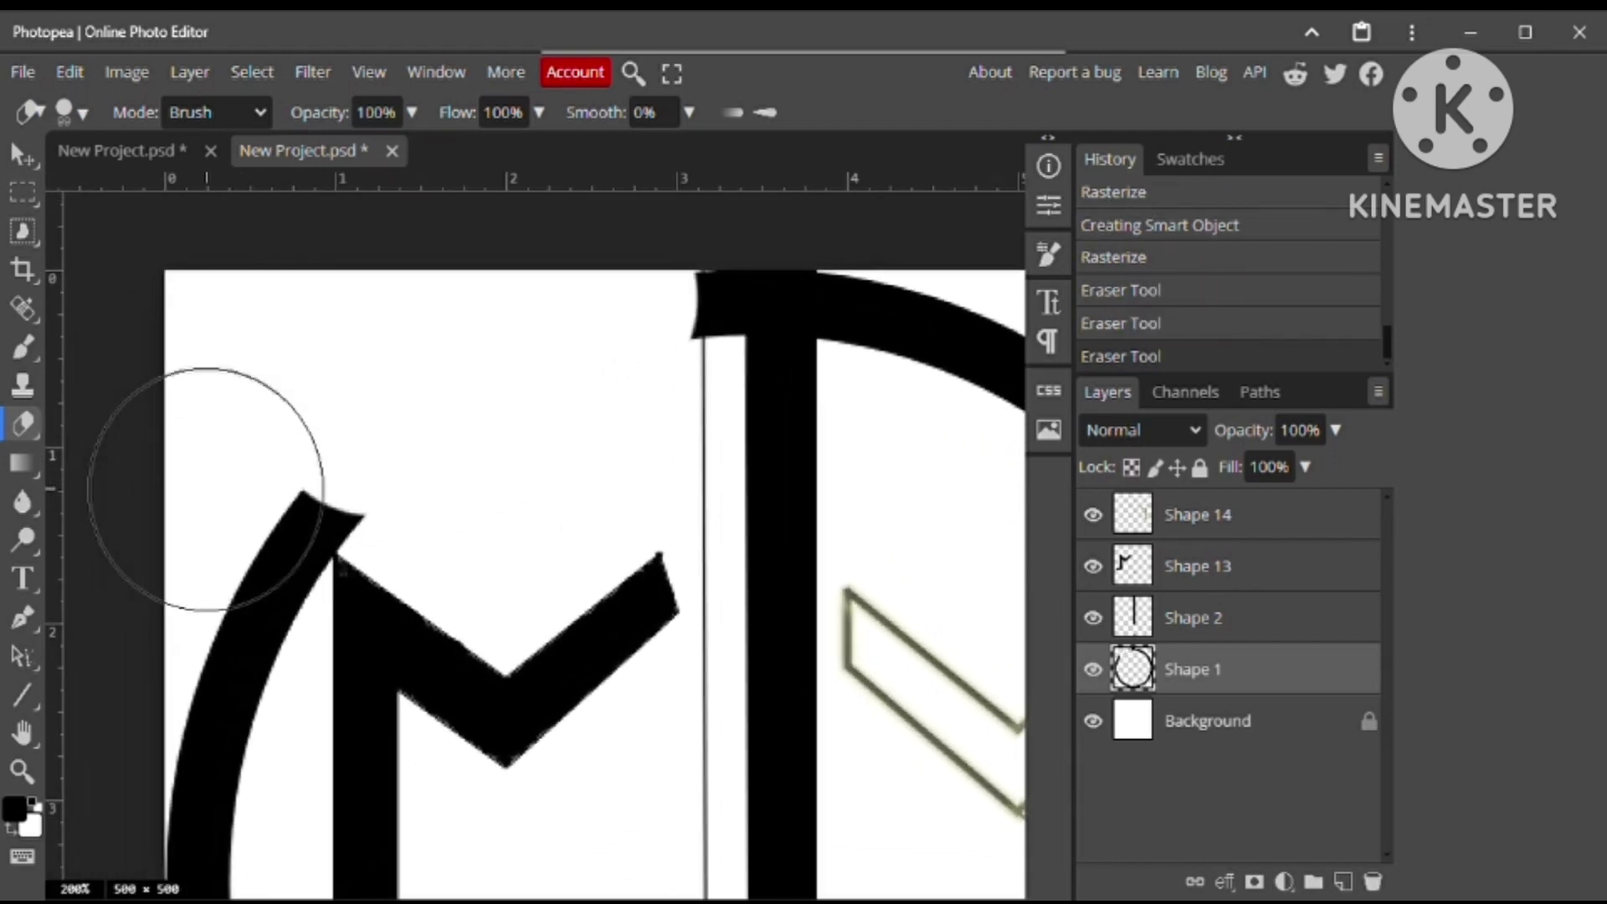
Erase the ring's left arc on Shape 1, from the left M's upper corner down to the M's foot
left_click(248, 472)
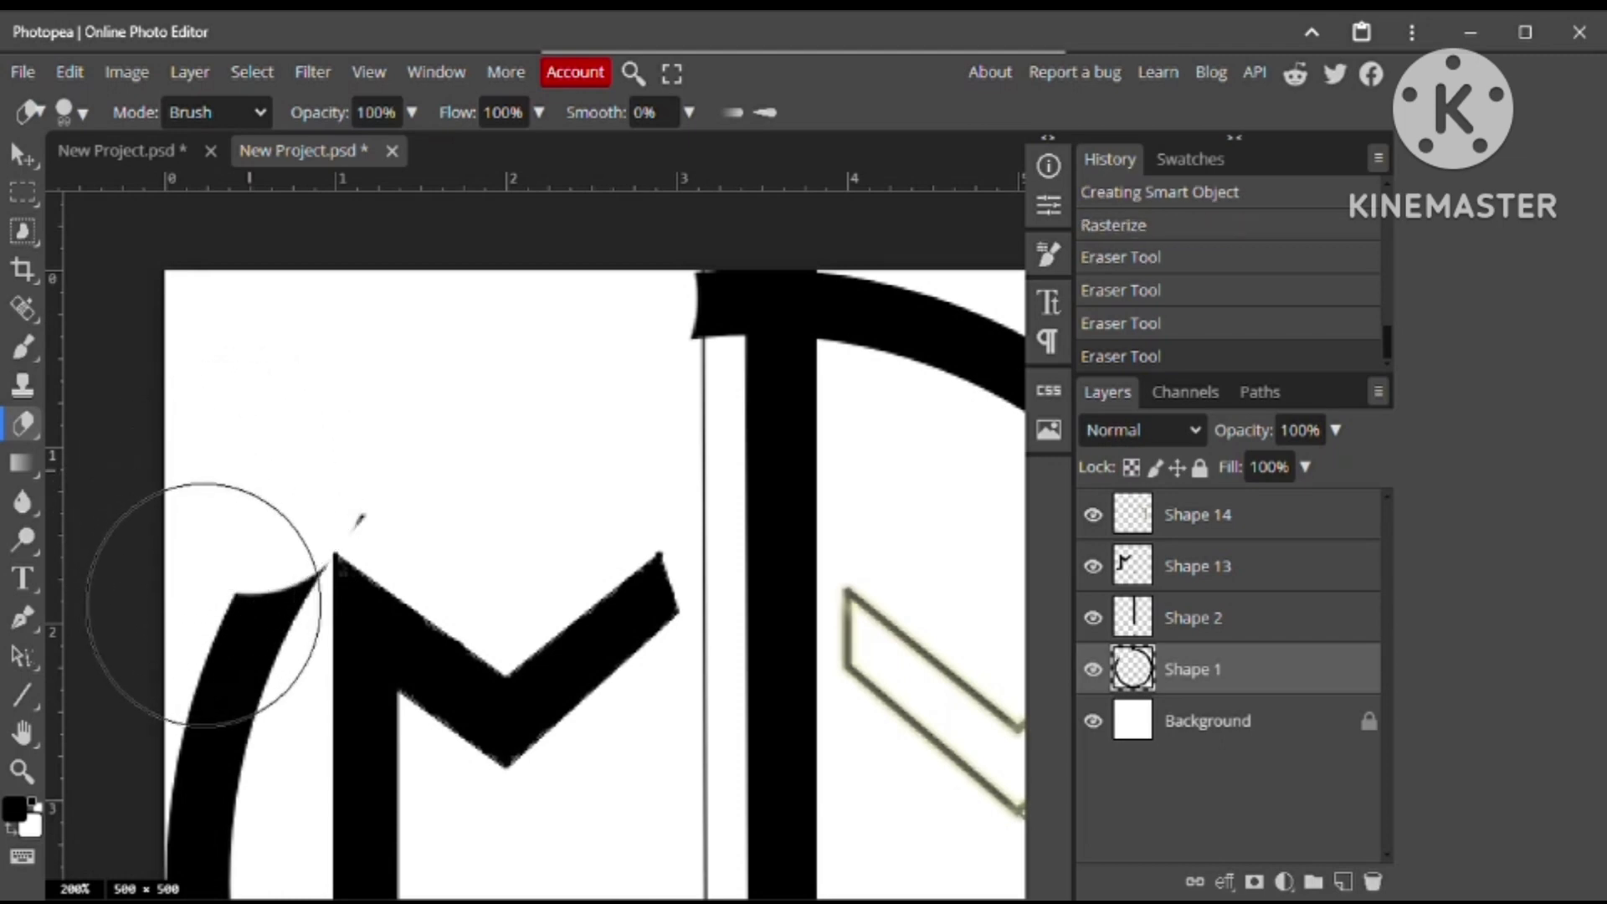
left_click(207, 578)
left_click(184, 687)
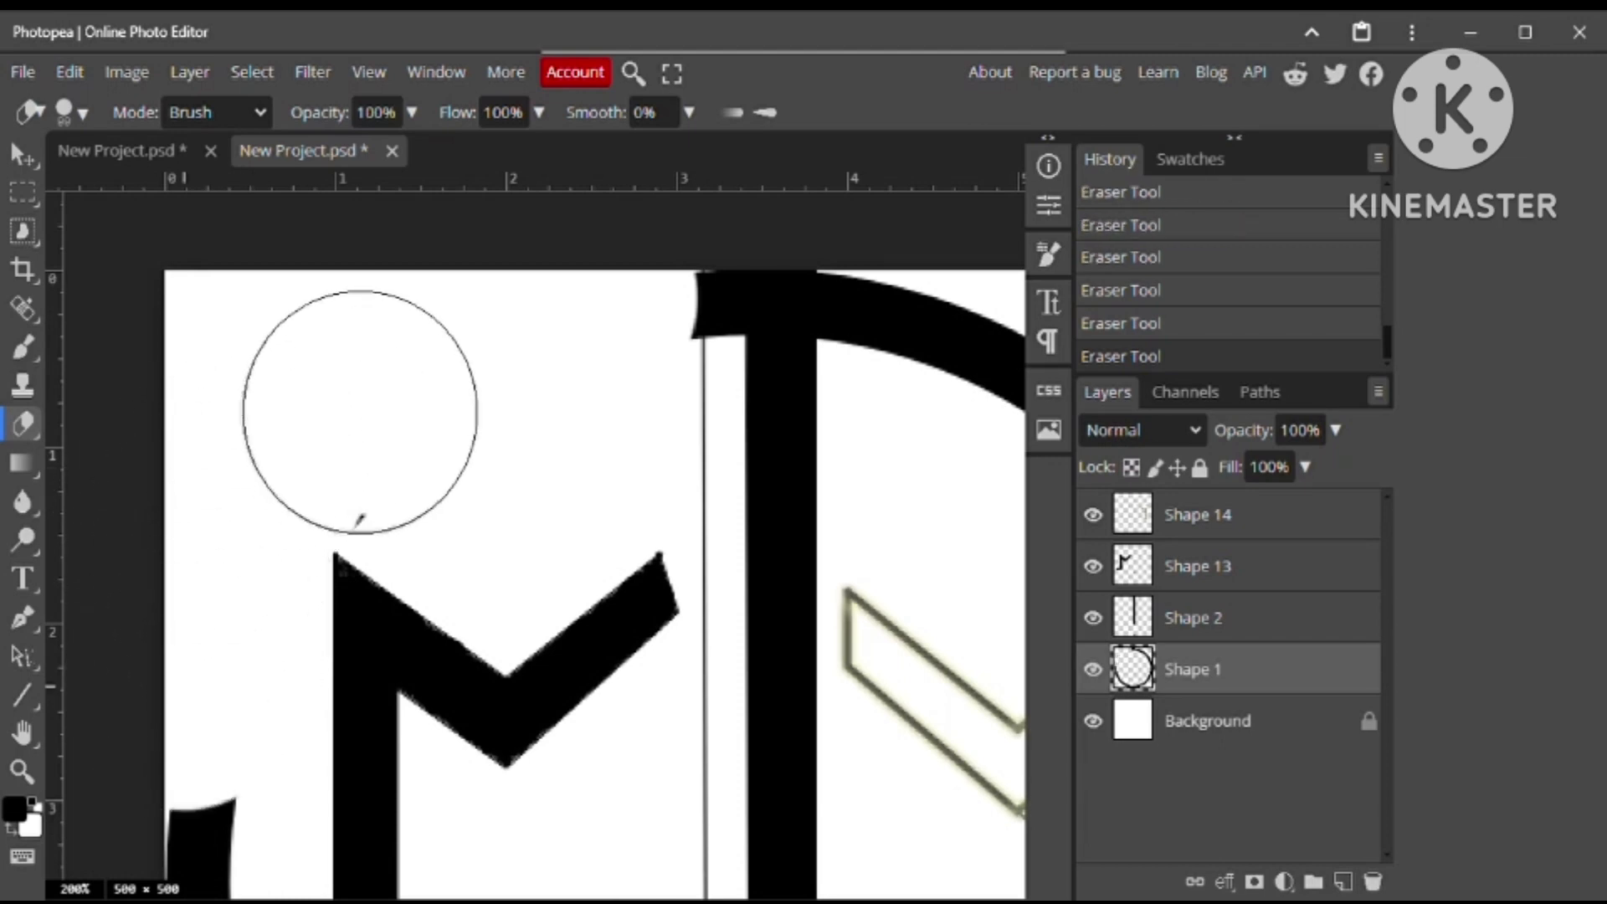
left_click(359, 413)
scroll(153, 640, "down", 3)
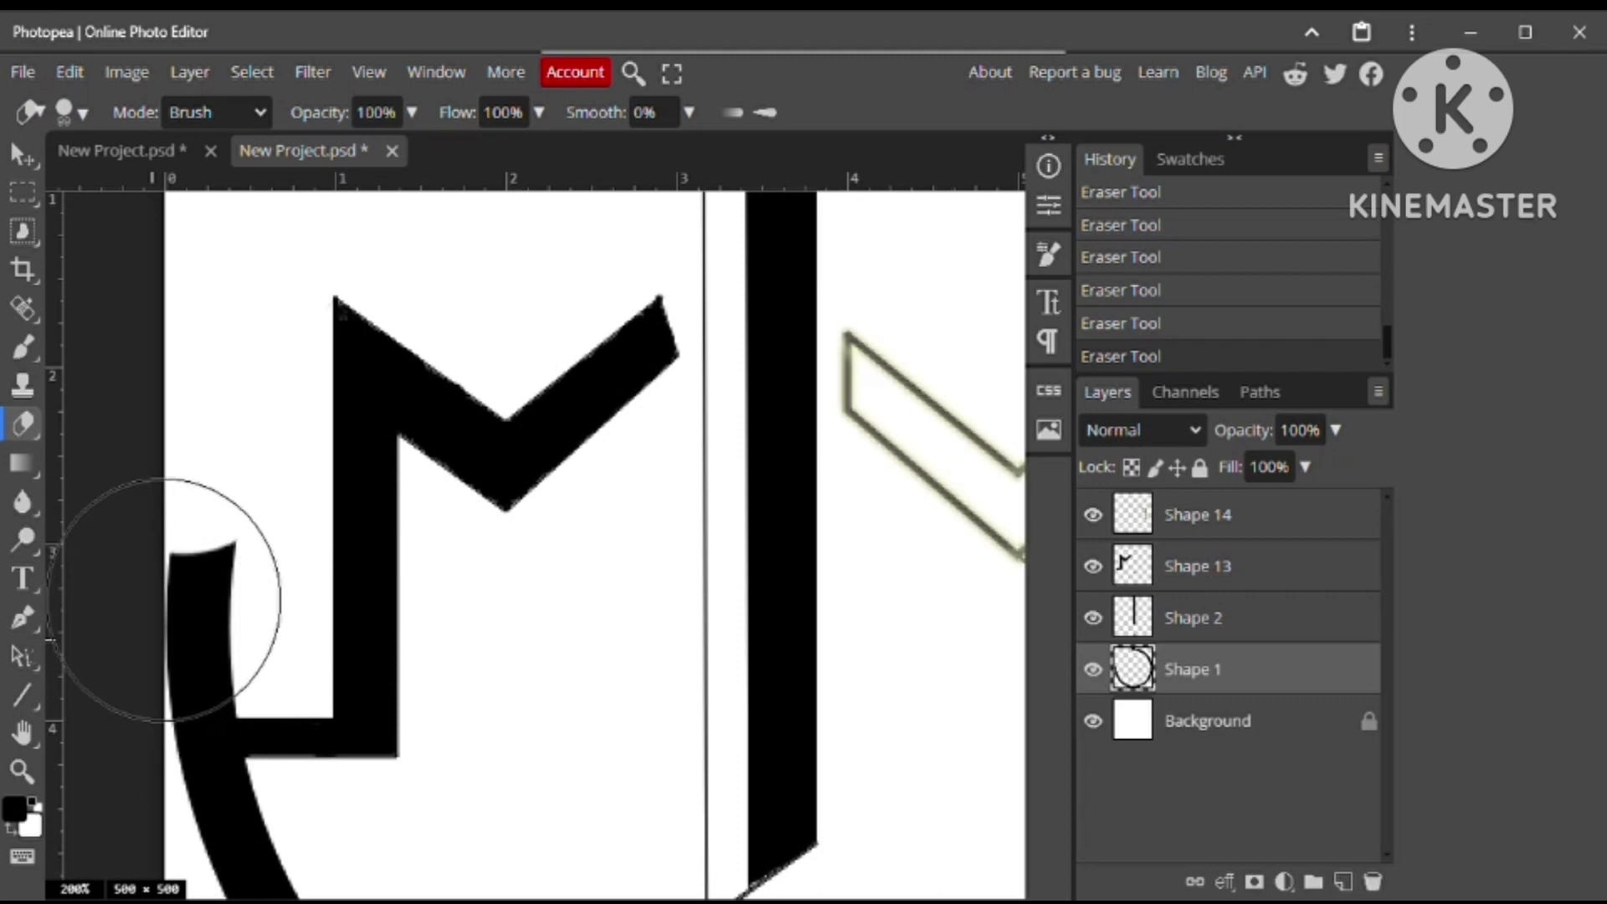
left_click(205, 582)
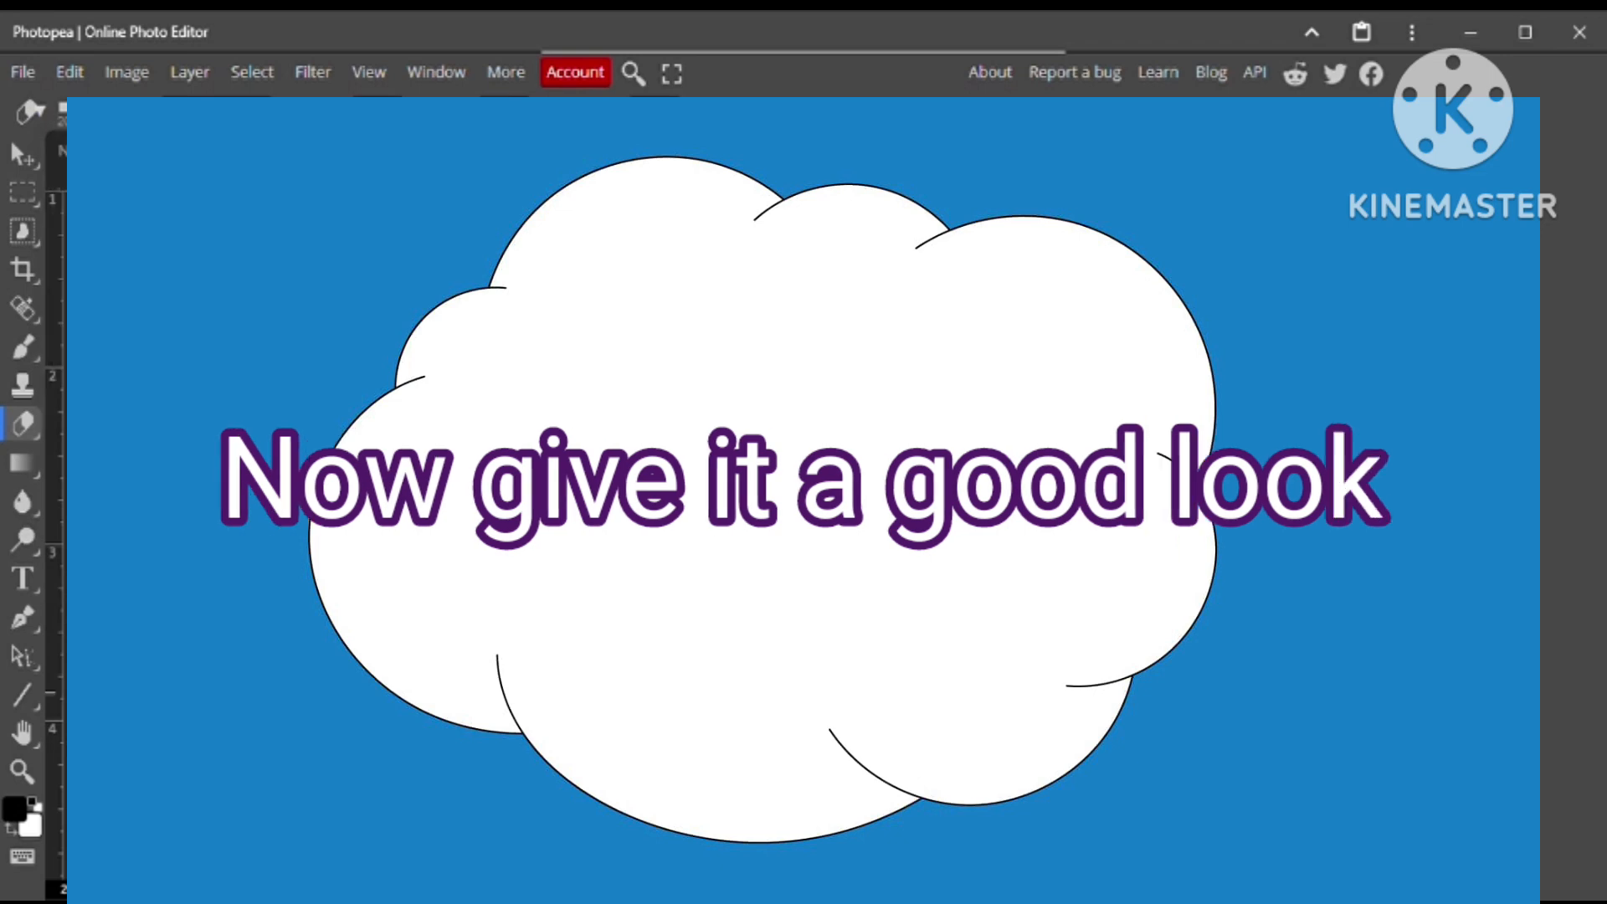
Trim the ring's ragged cut end beside the T's stem to a straight vertical edge using a square 20 px eraser
scroll(234, 355, "up", 4)
scroll(234, 354, "right", 2)
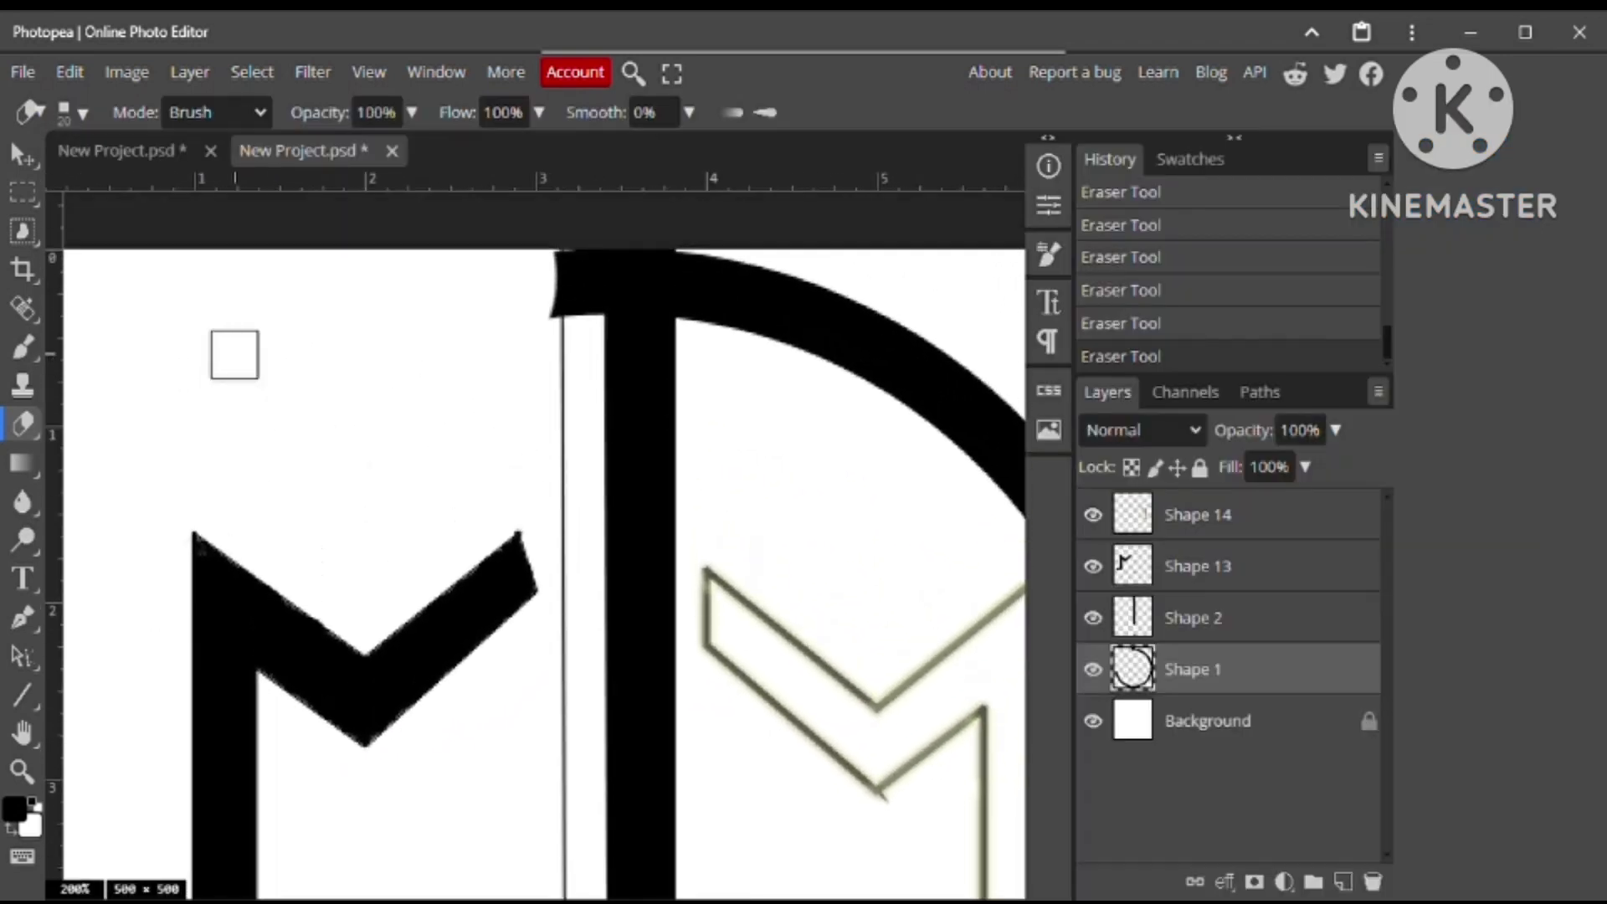
left_click_drag(532, 360, 536, 316)
left_click(536, 323)
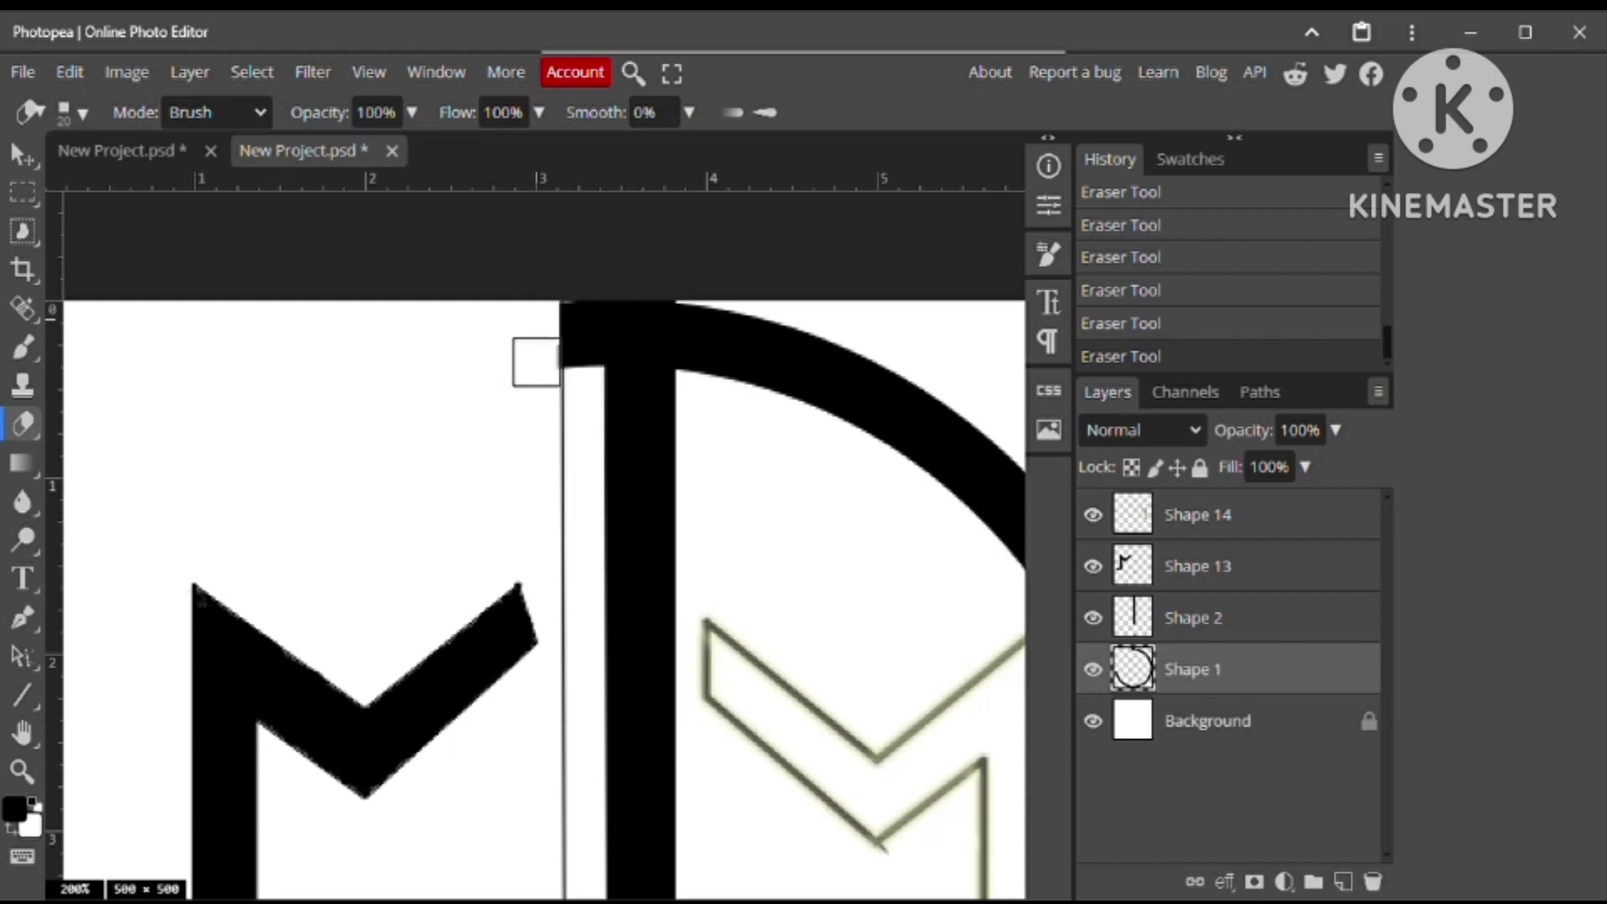
left_click(538, 362)
key("ctrl+minus")
key("ctrl+minus")
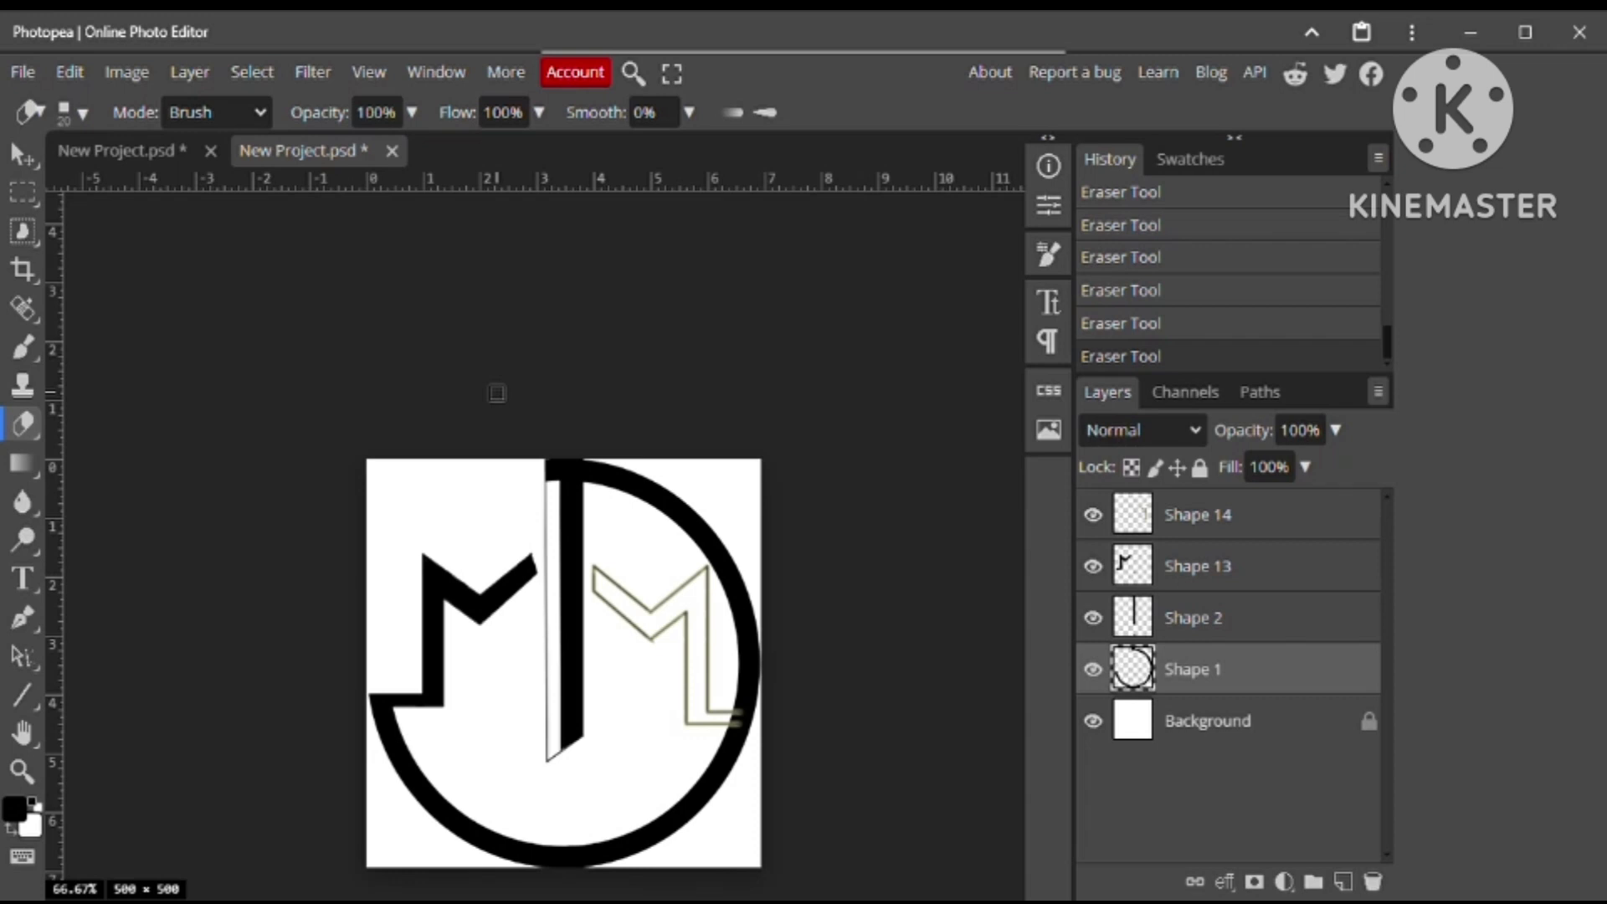
Convert the Shape 14 layer to a smart object and rasterize it
right_click(1268, 520)
left_click(1193, 448)
right_click(1284, 517)
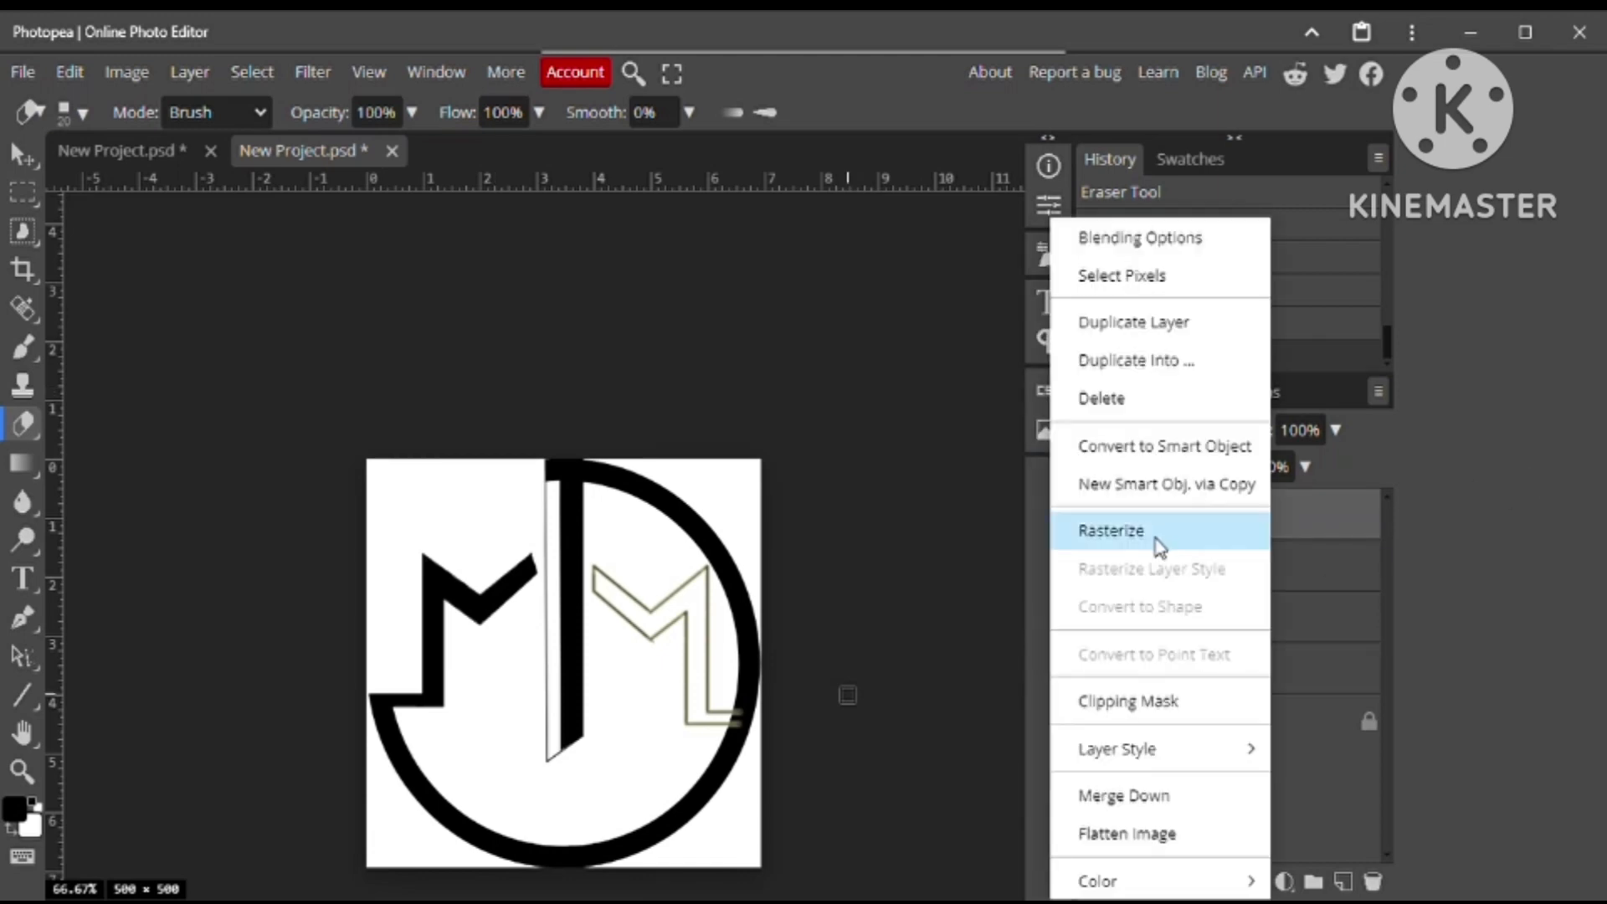
left_click(1154, 536)
Erase the ends of the right-hand M's foot that overlap the ring on the Shape 14 layer
left_click(740, 718)
scroll(742, 718, "up", 5)
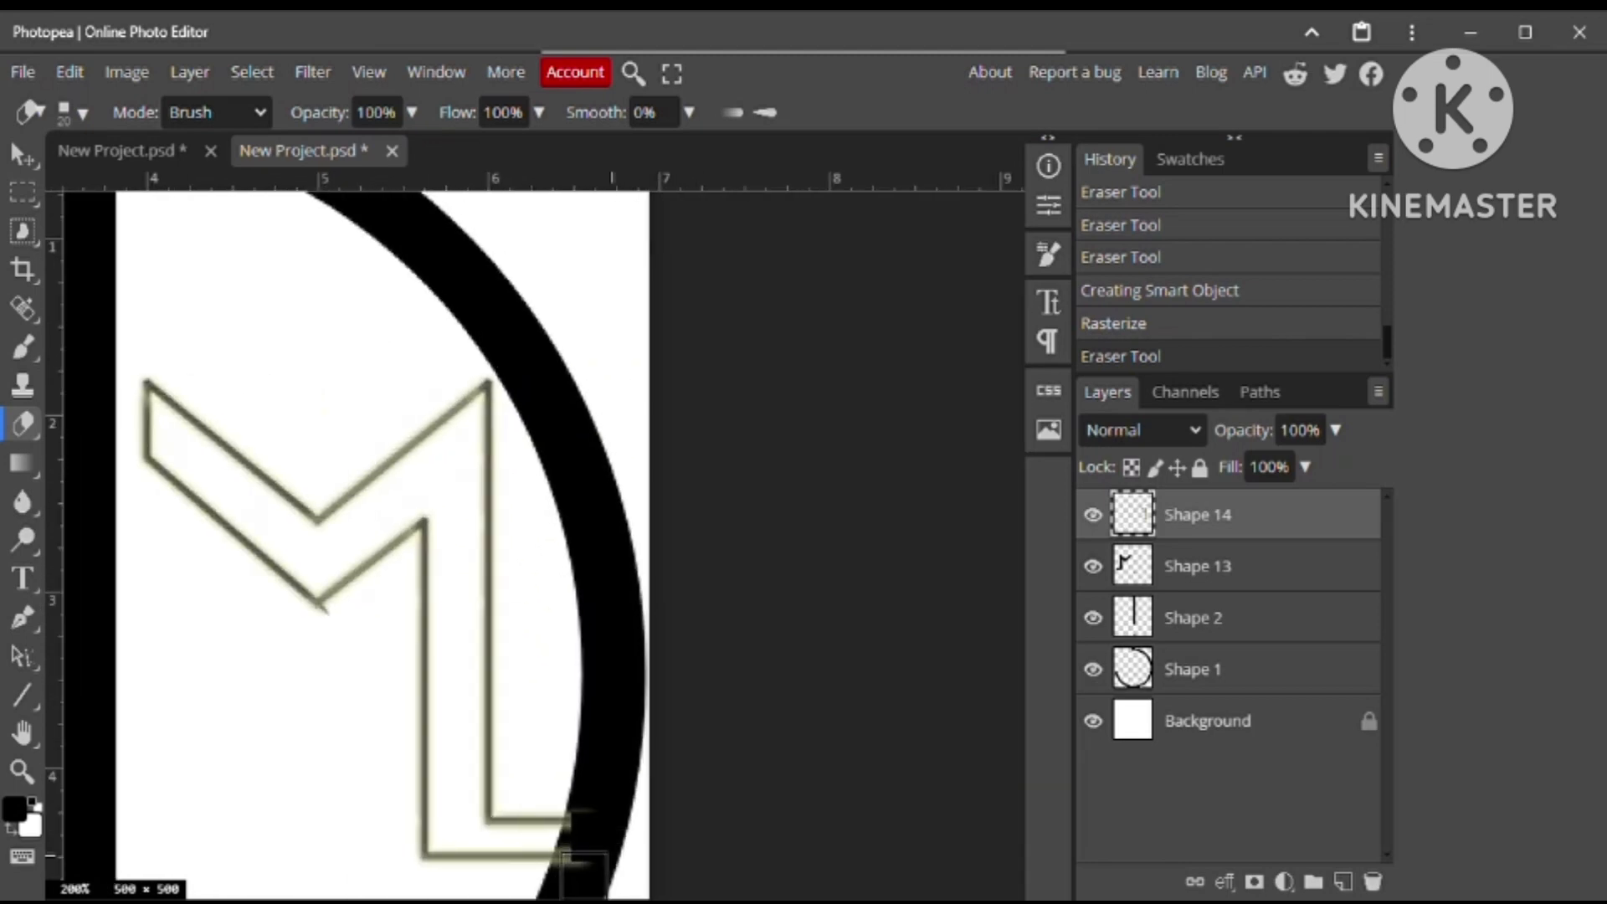
left_click(578, 870)
left_click(582, 870)
left_click(586, 854)
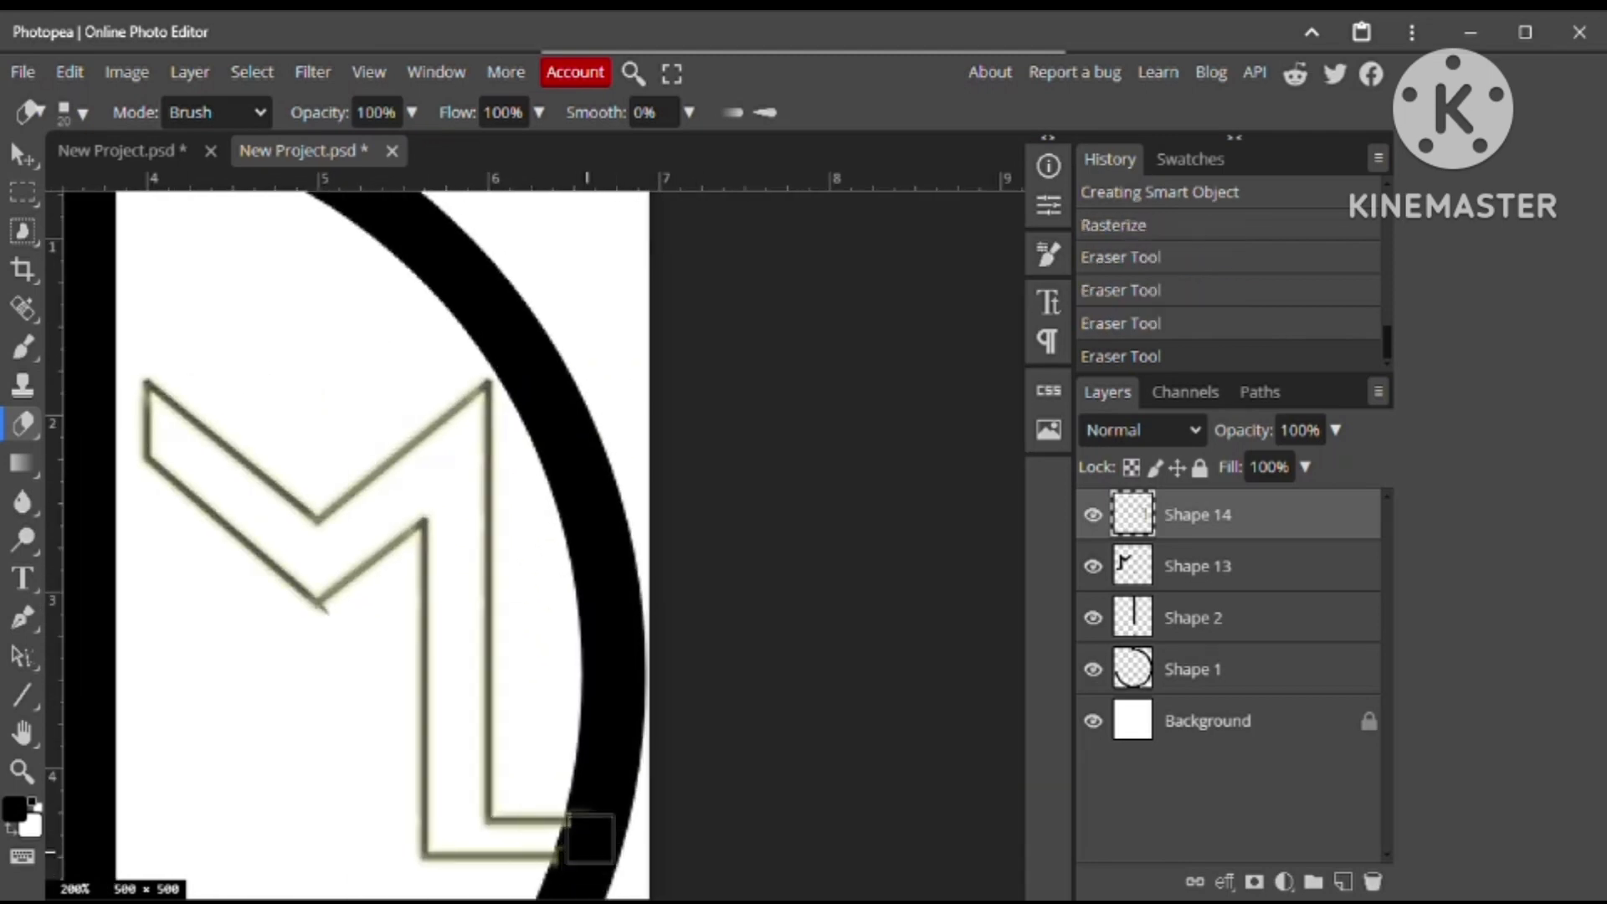
left_click(589, 842)
left_click(578, 876)
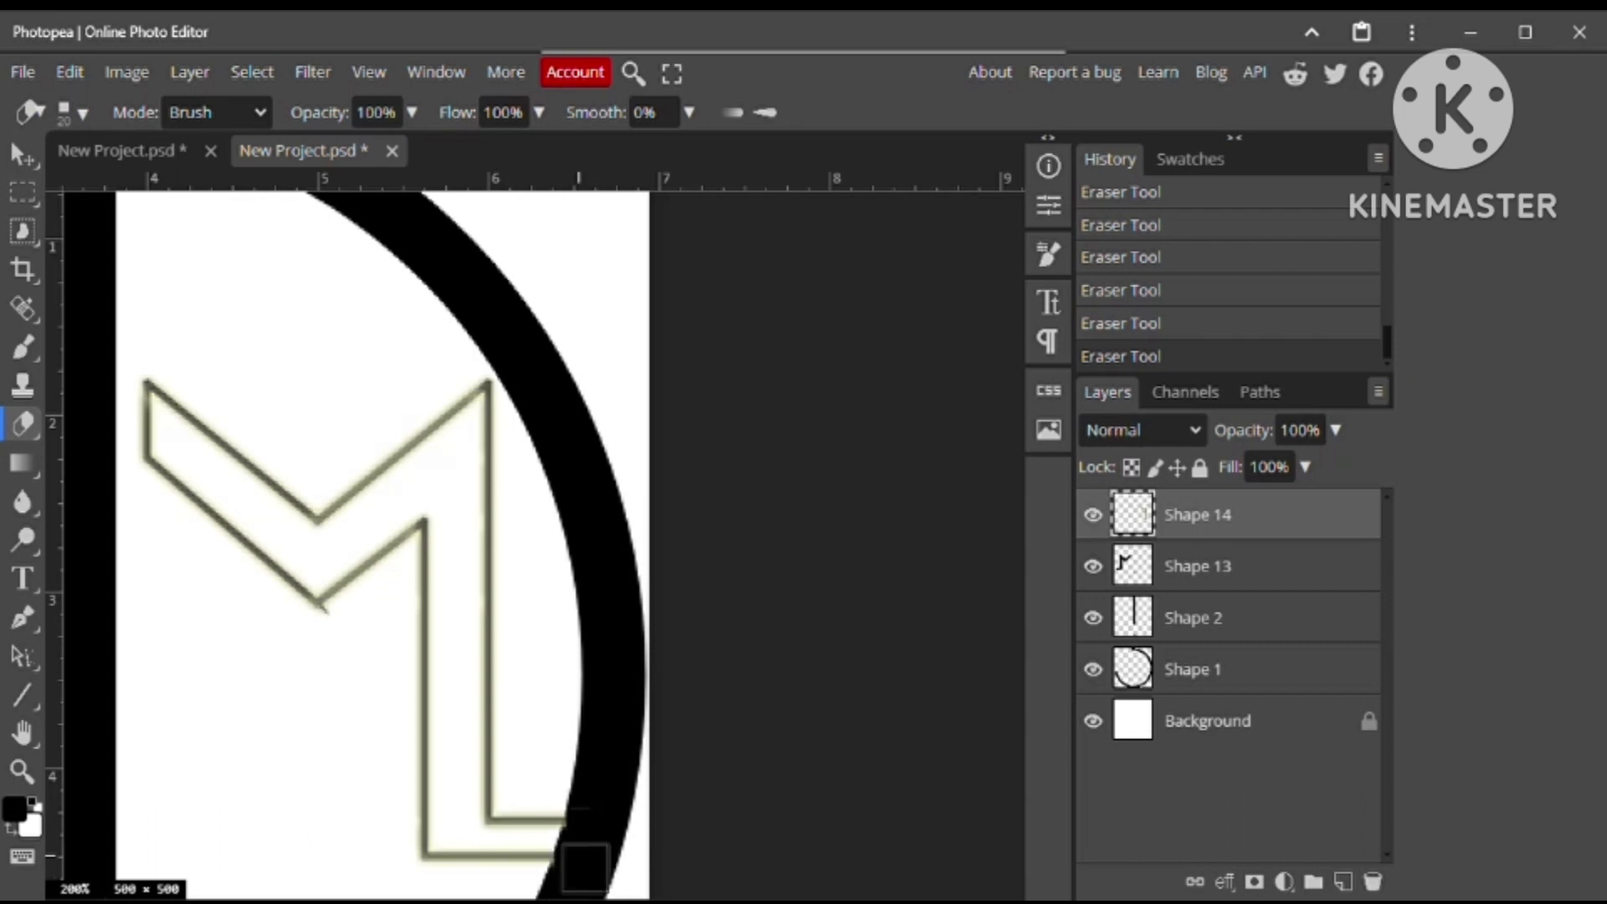
left_click(532, 877)
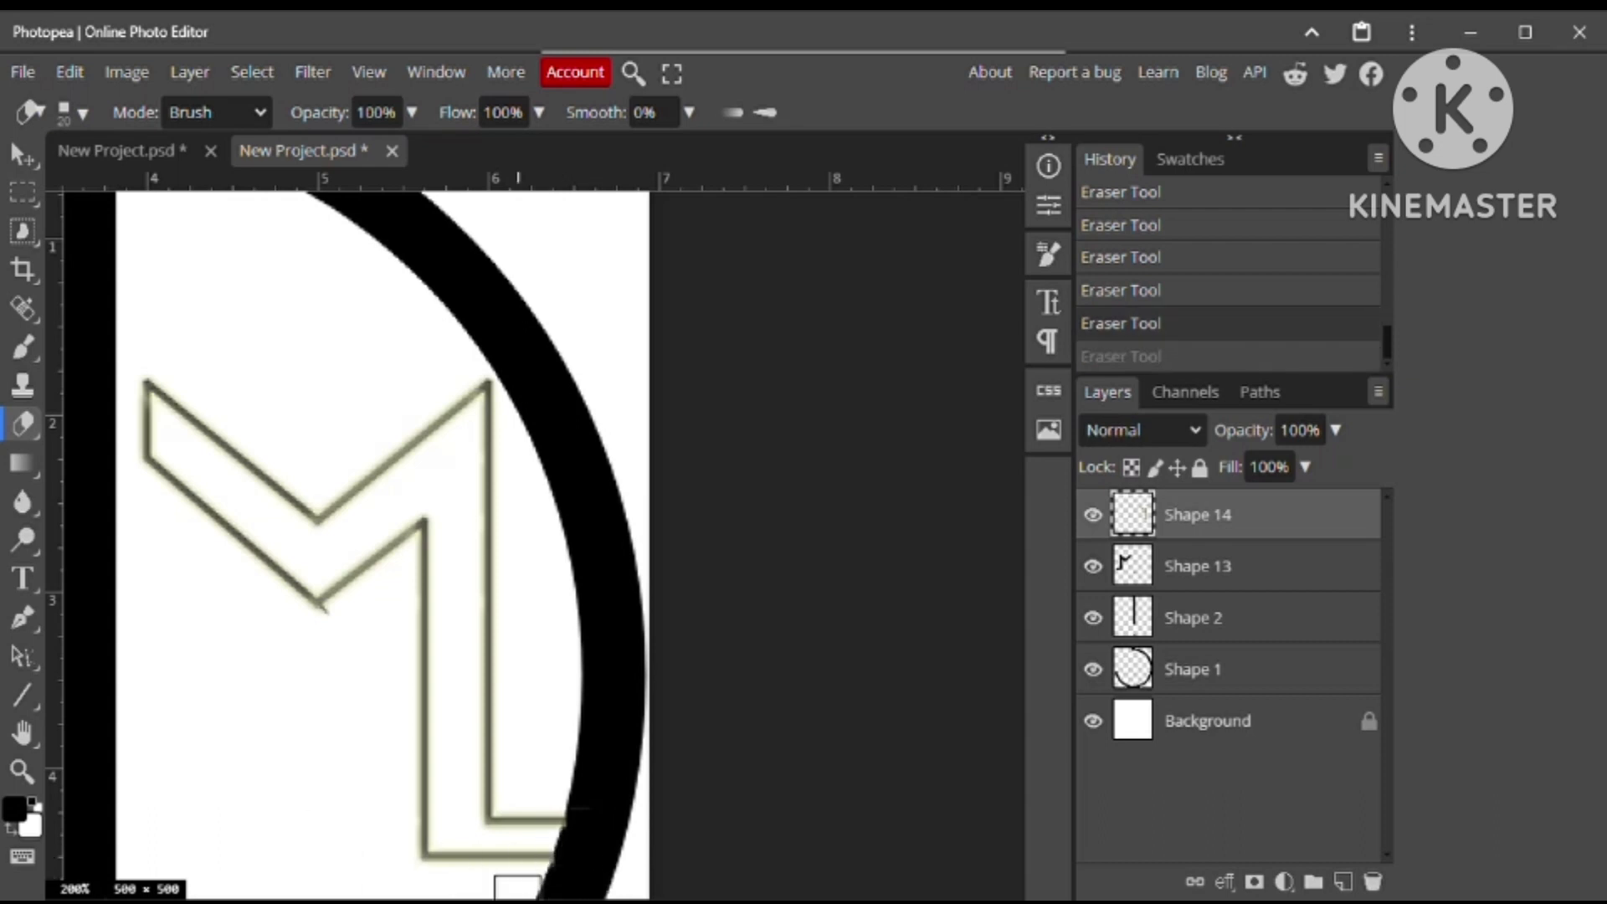
left_click(553, 881)
key("ctrl+minus")
key("ctrl+minus")
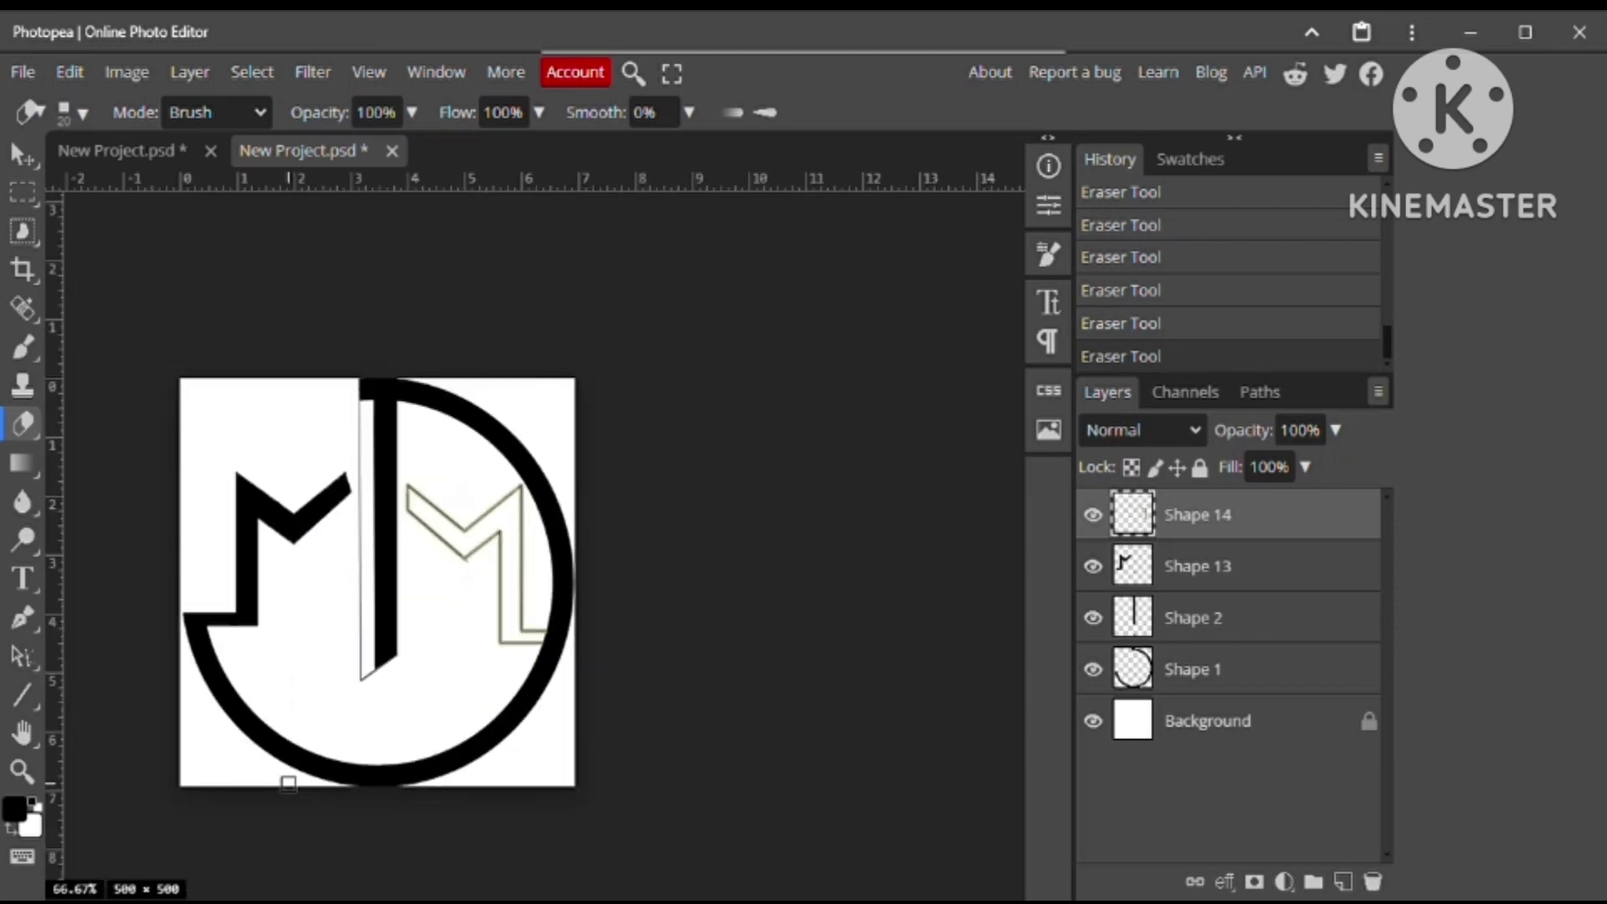
key("ctrl+plus")
key("ctrl+plus")
key("ctrl+plus")
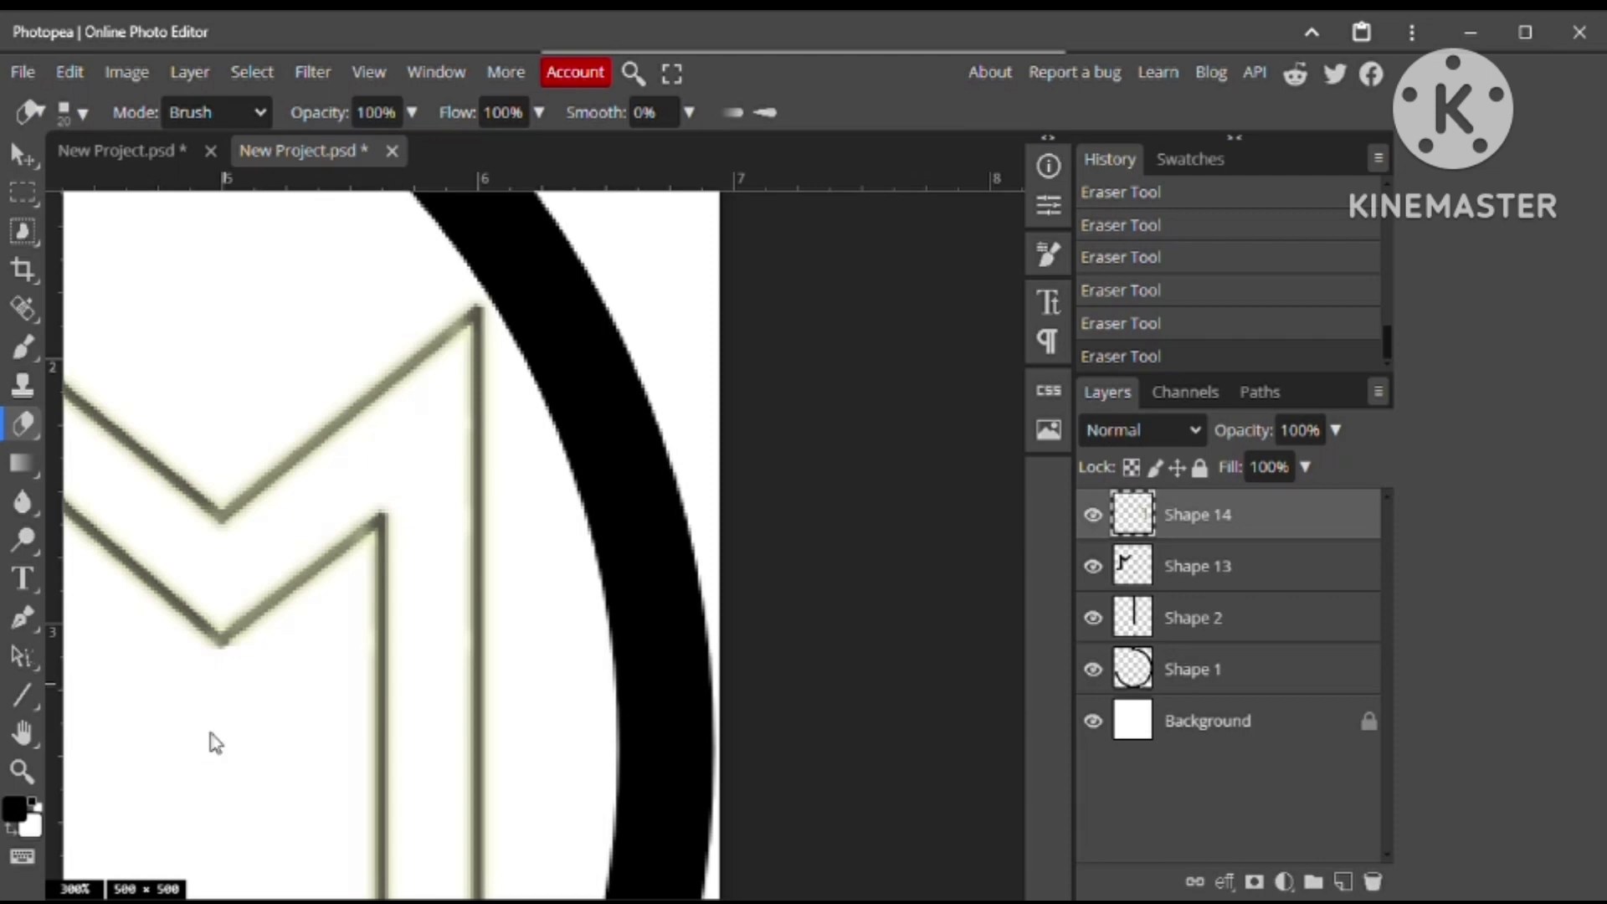
key("ctrl+minus")
key("ctrl+minus")
key("ctrl+minus")
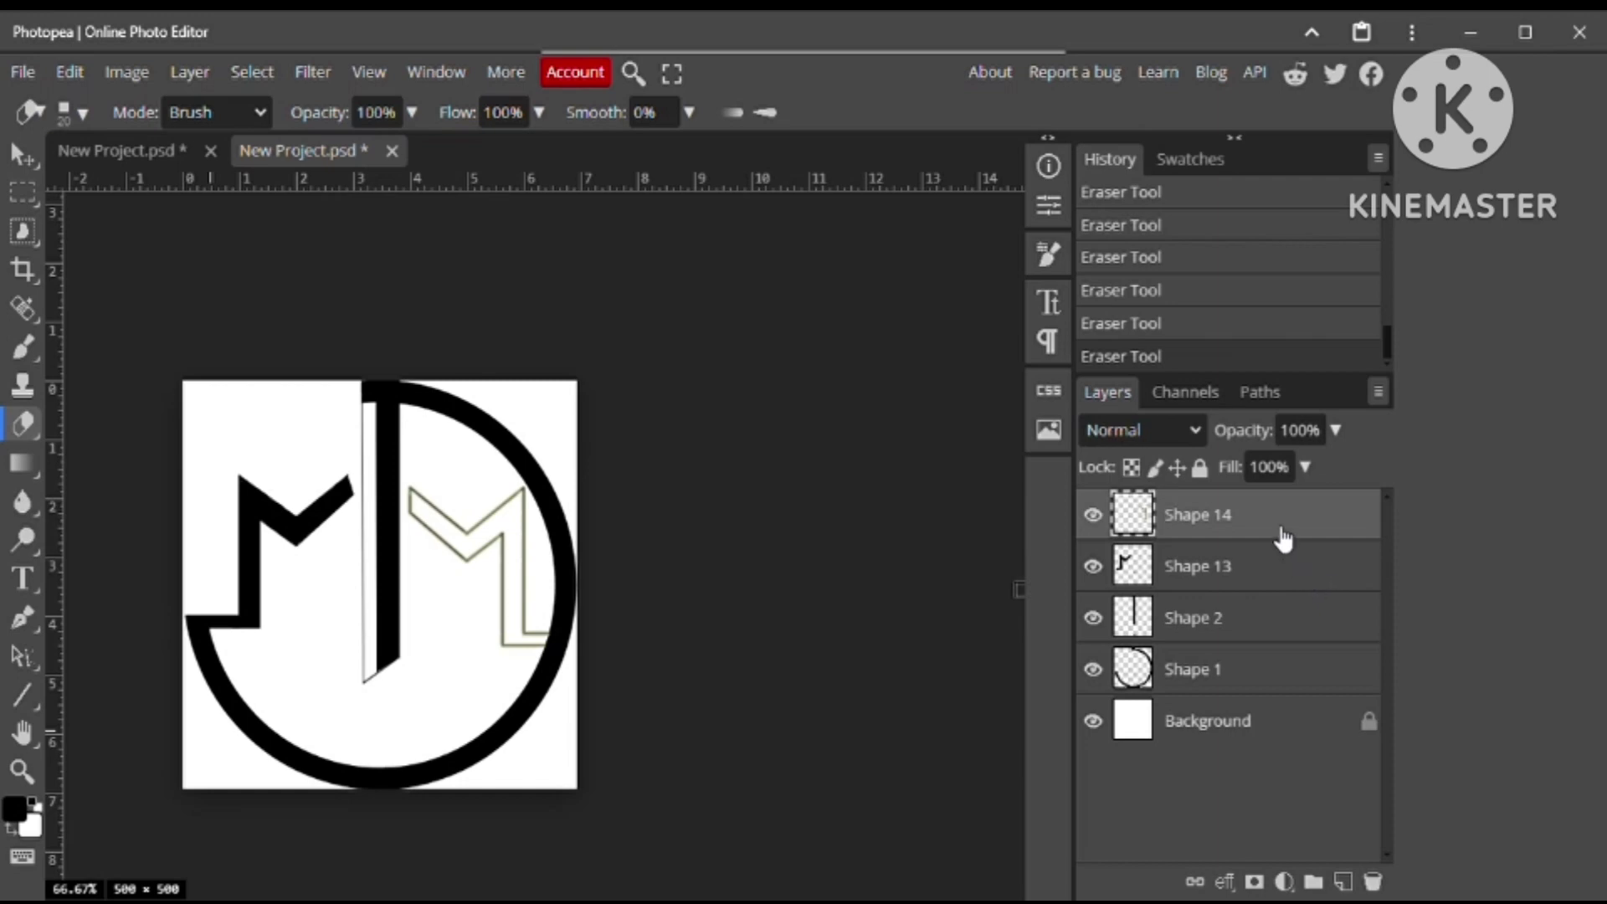
left_click(117, 149)
left_click(279, 151)
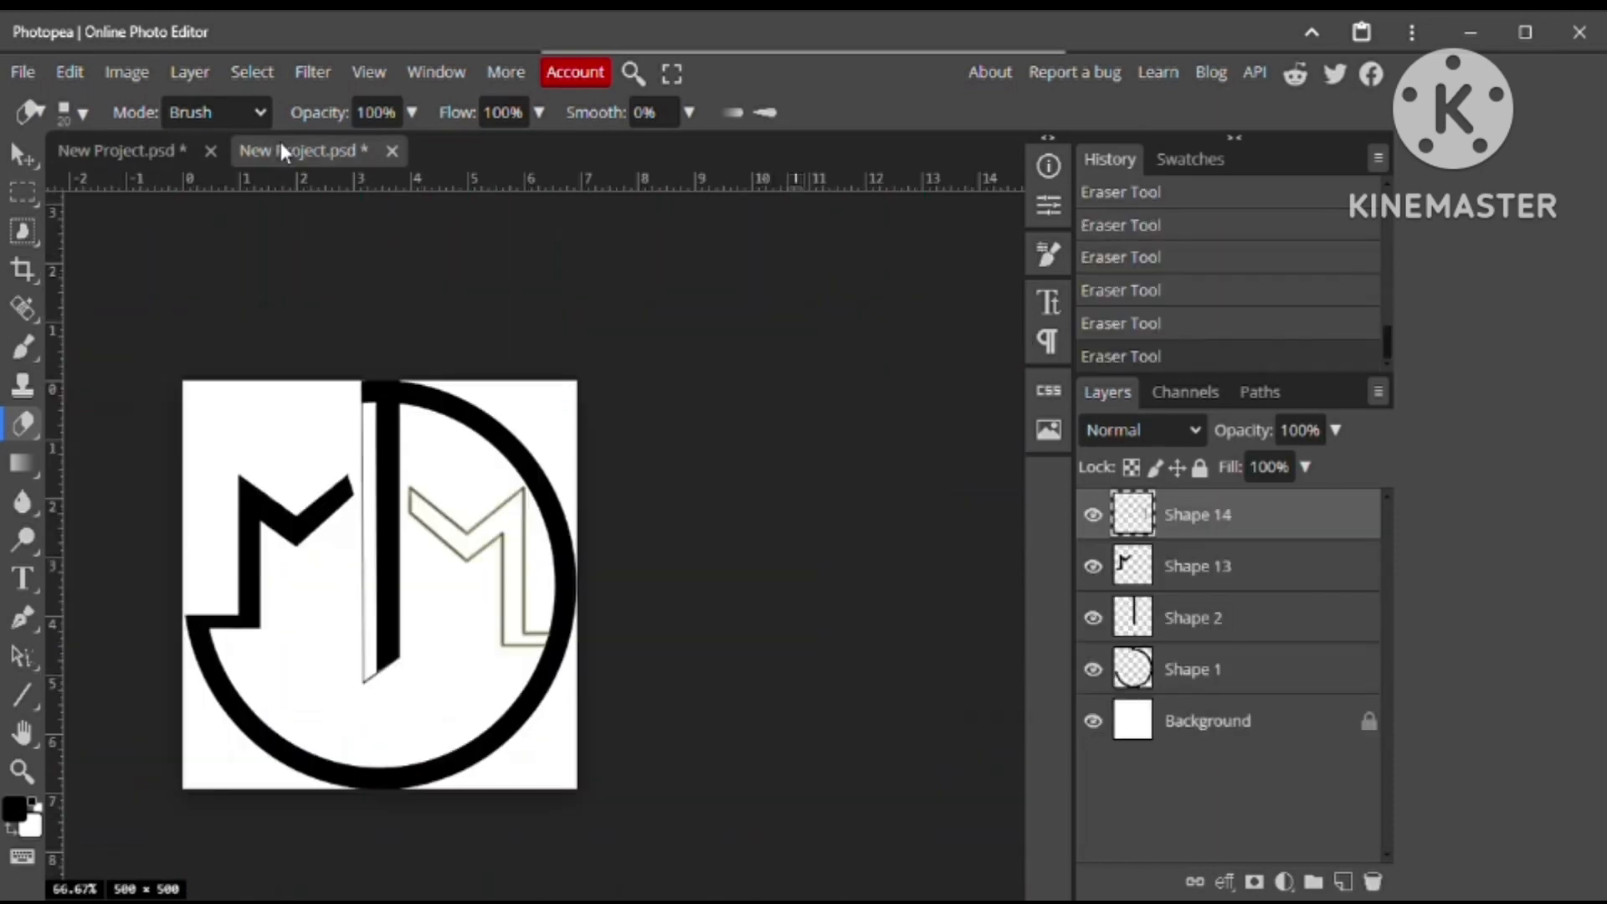
Add an empty layer above Shape 14 and delete it
left_click(1283, 882)
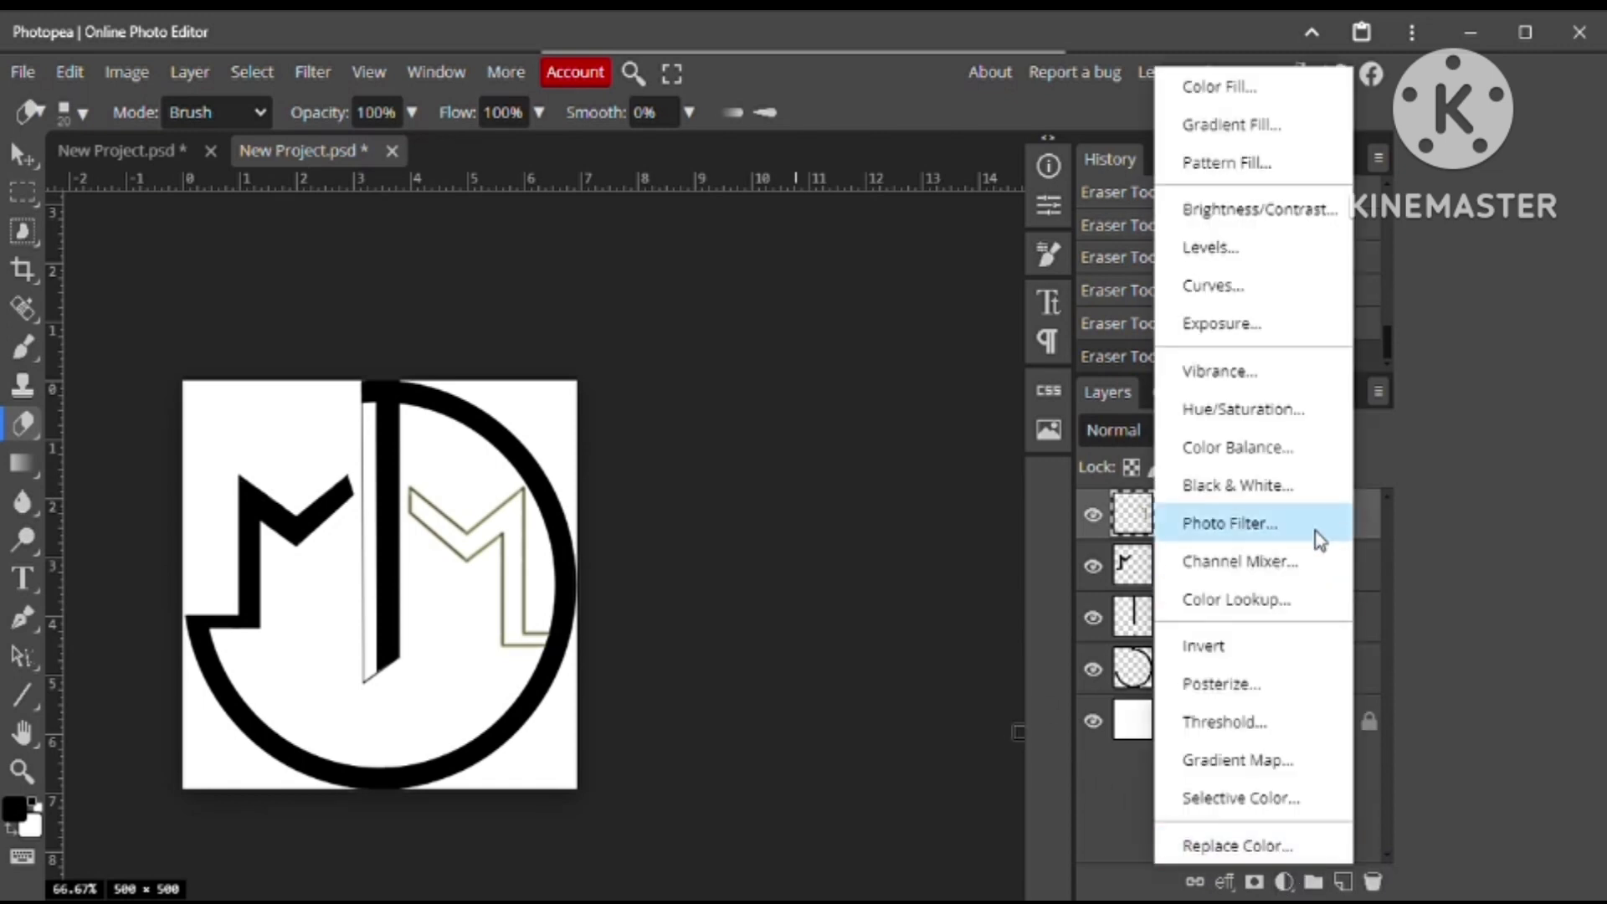
left_click(1219, 831)
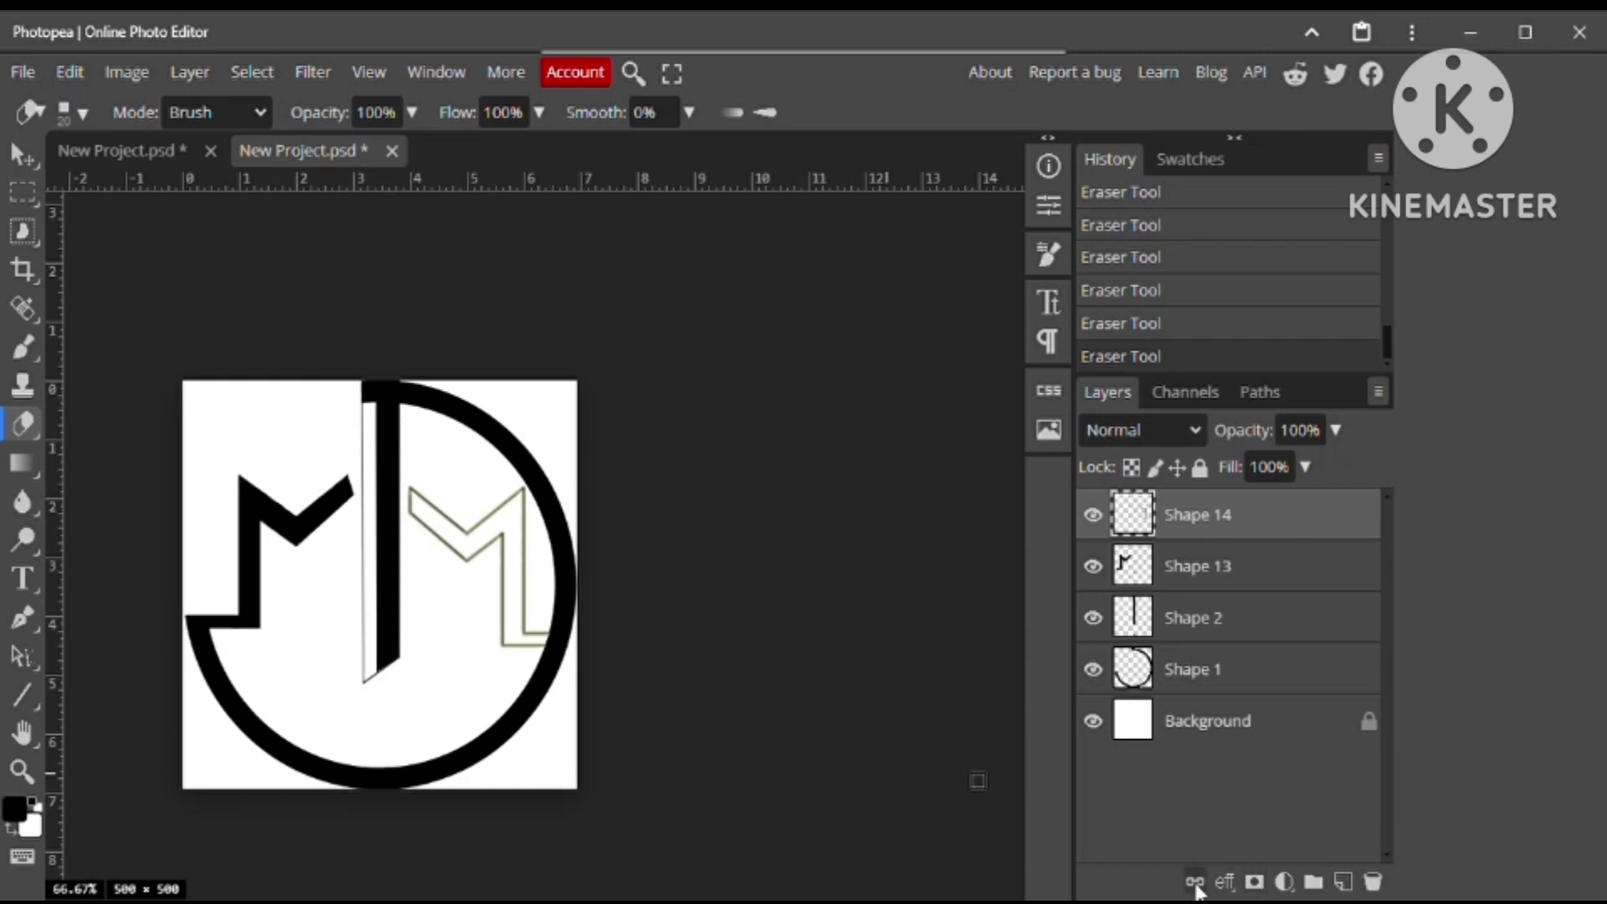
left_click(1344, 881)
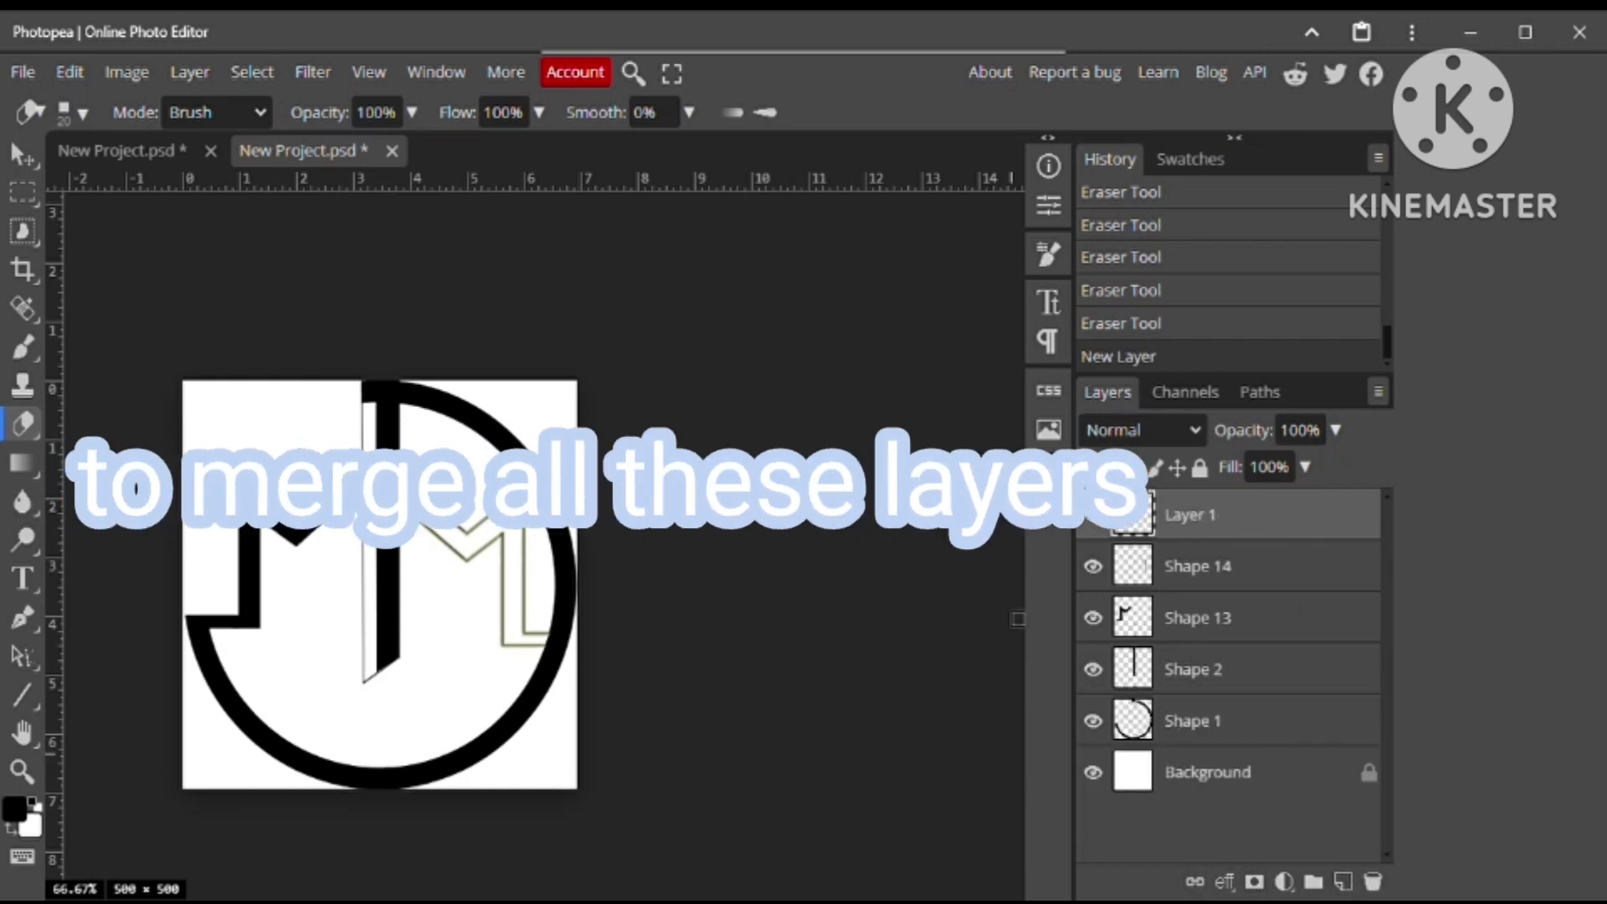
key("Delete")
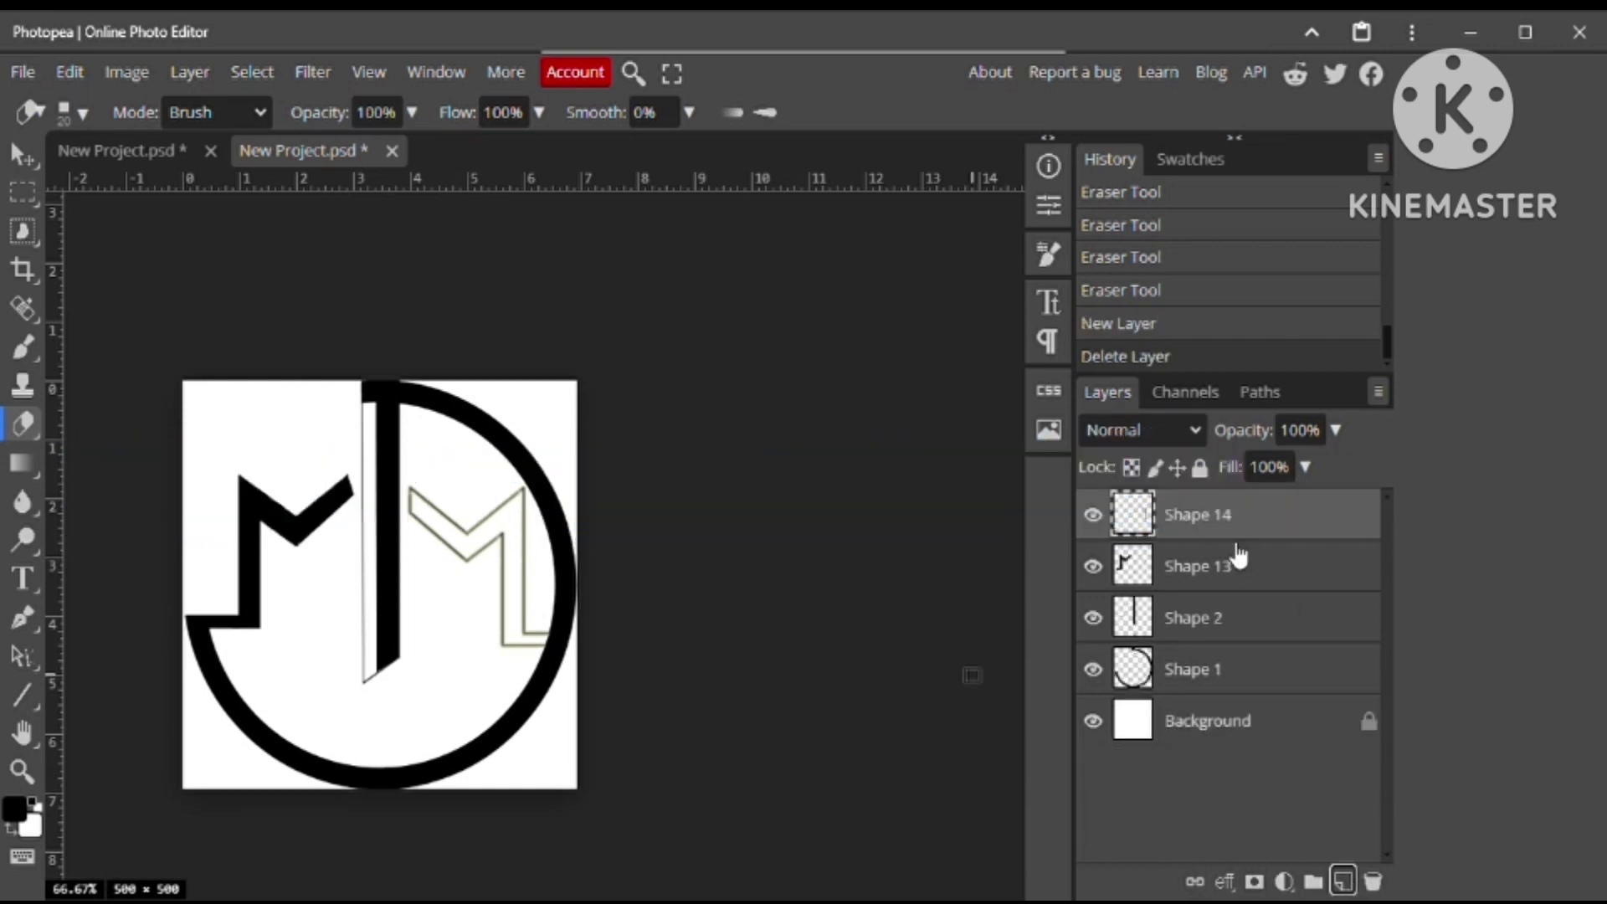
Merge the Shape 14, Shape 13, Shape 2 and Shape 1 layers into one layer
left_click(1213, 671, "shift")
right_click(1210, 671)
left_click(1052, 797)
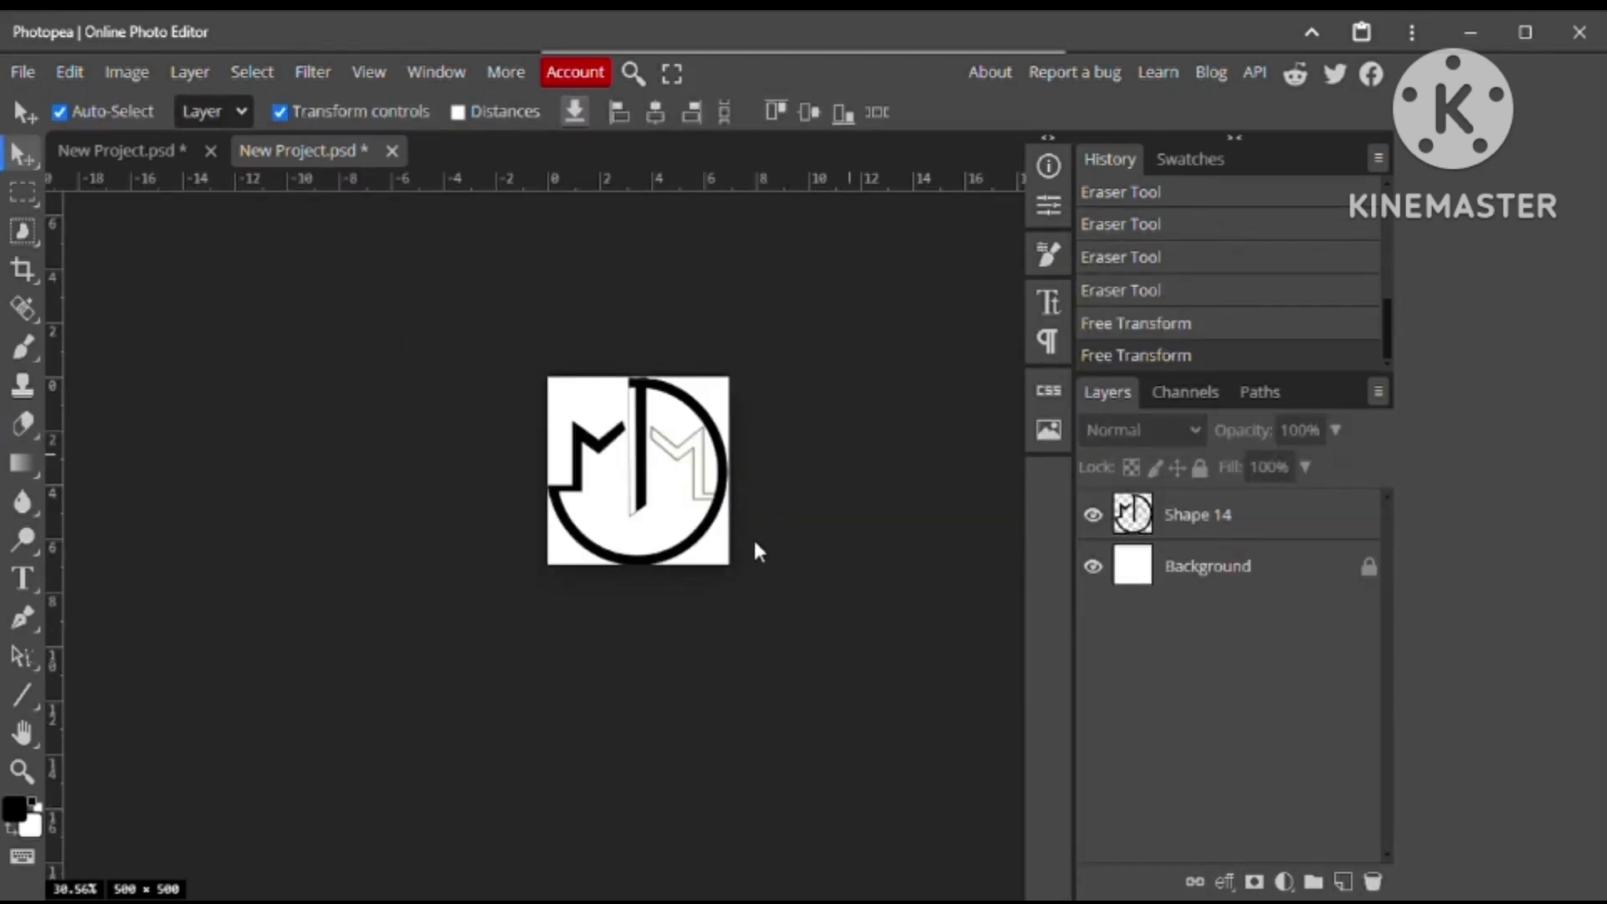
key("ctrl+plus")
key("ctrl+plus")
scroll(755, 544, "right", 1)
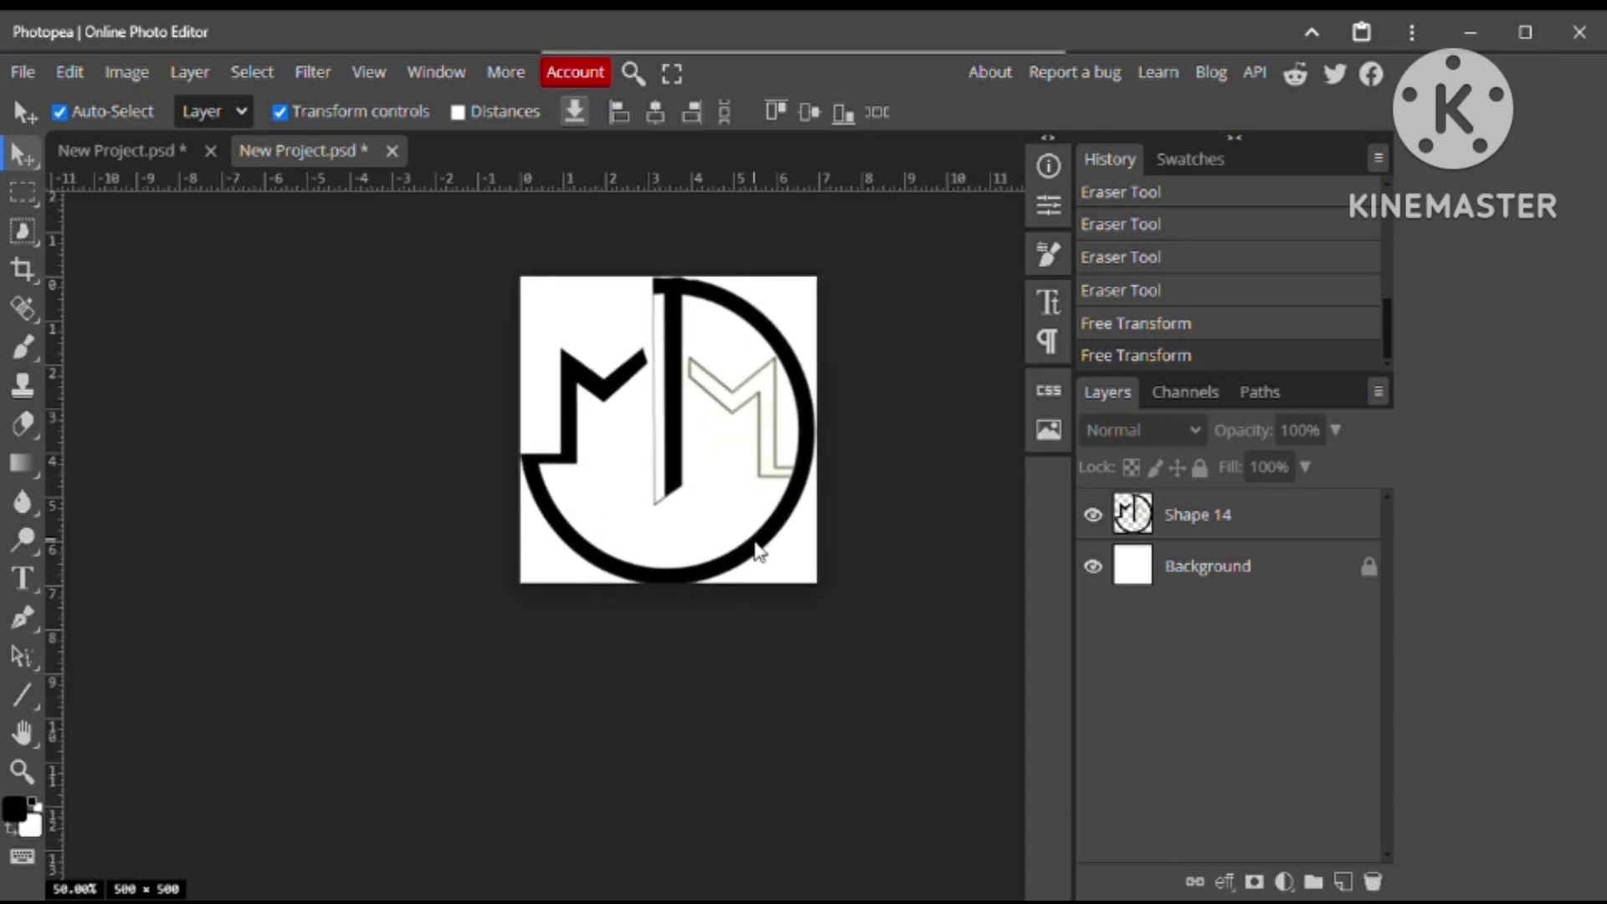
scroll(759, 550, "right", 4)
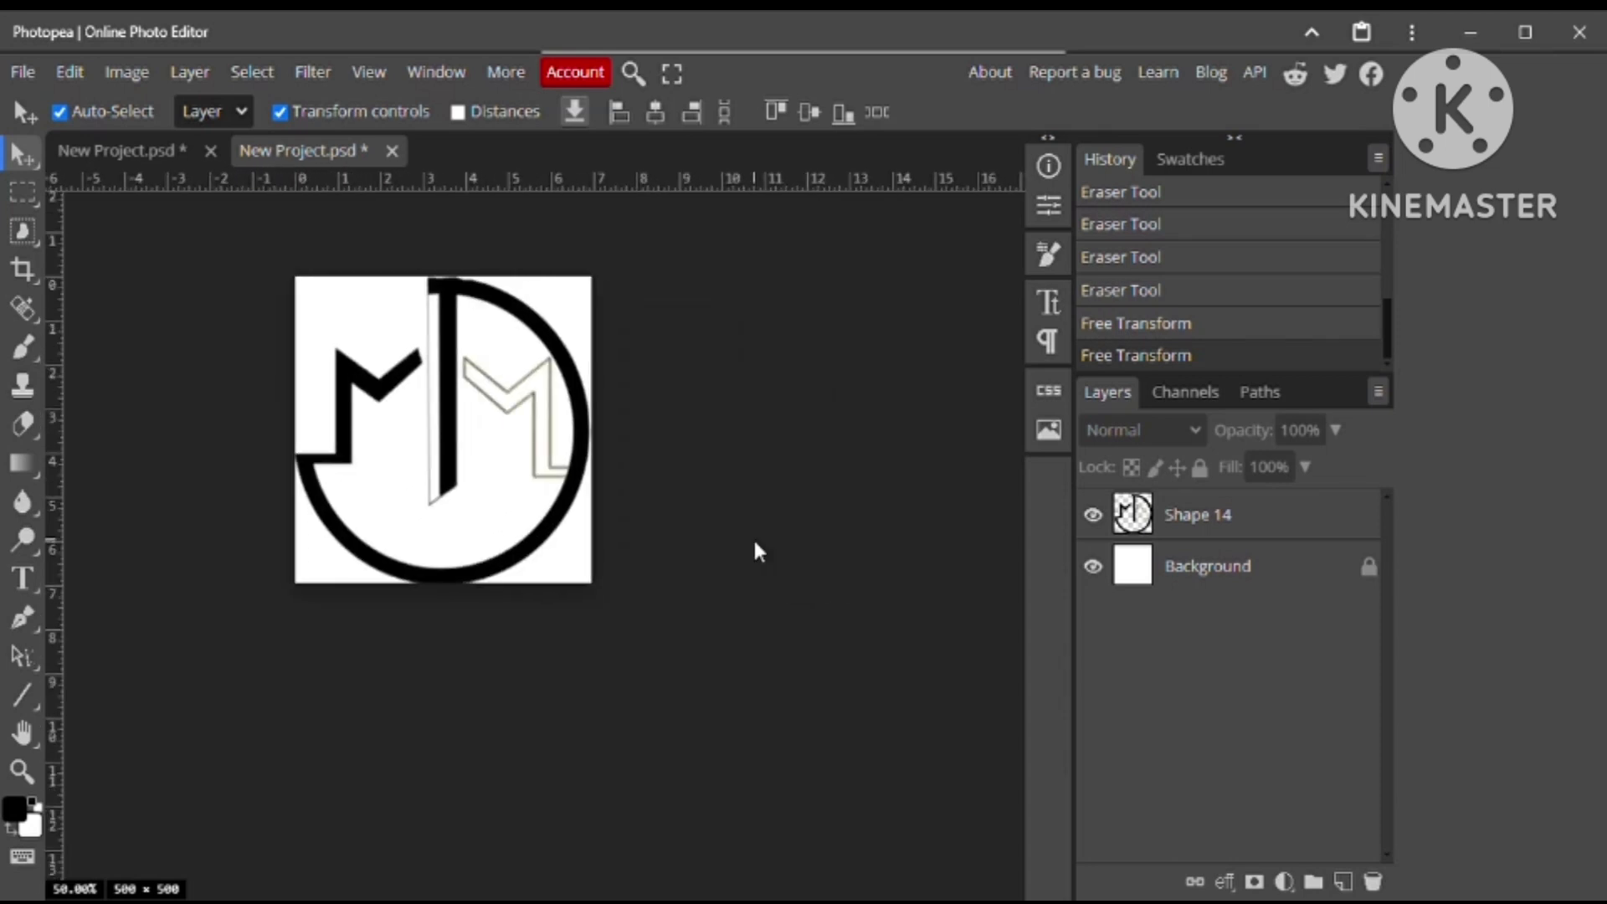
key("ctrl+plus")
scroll(758, 552, "up", 1)
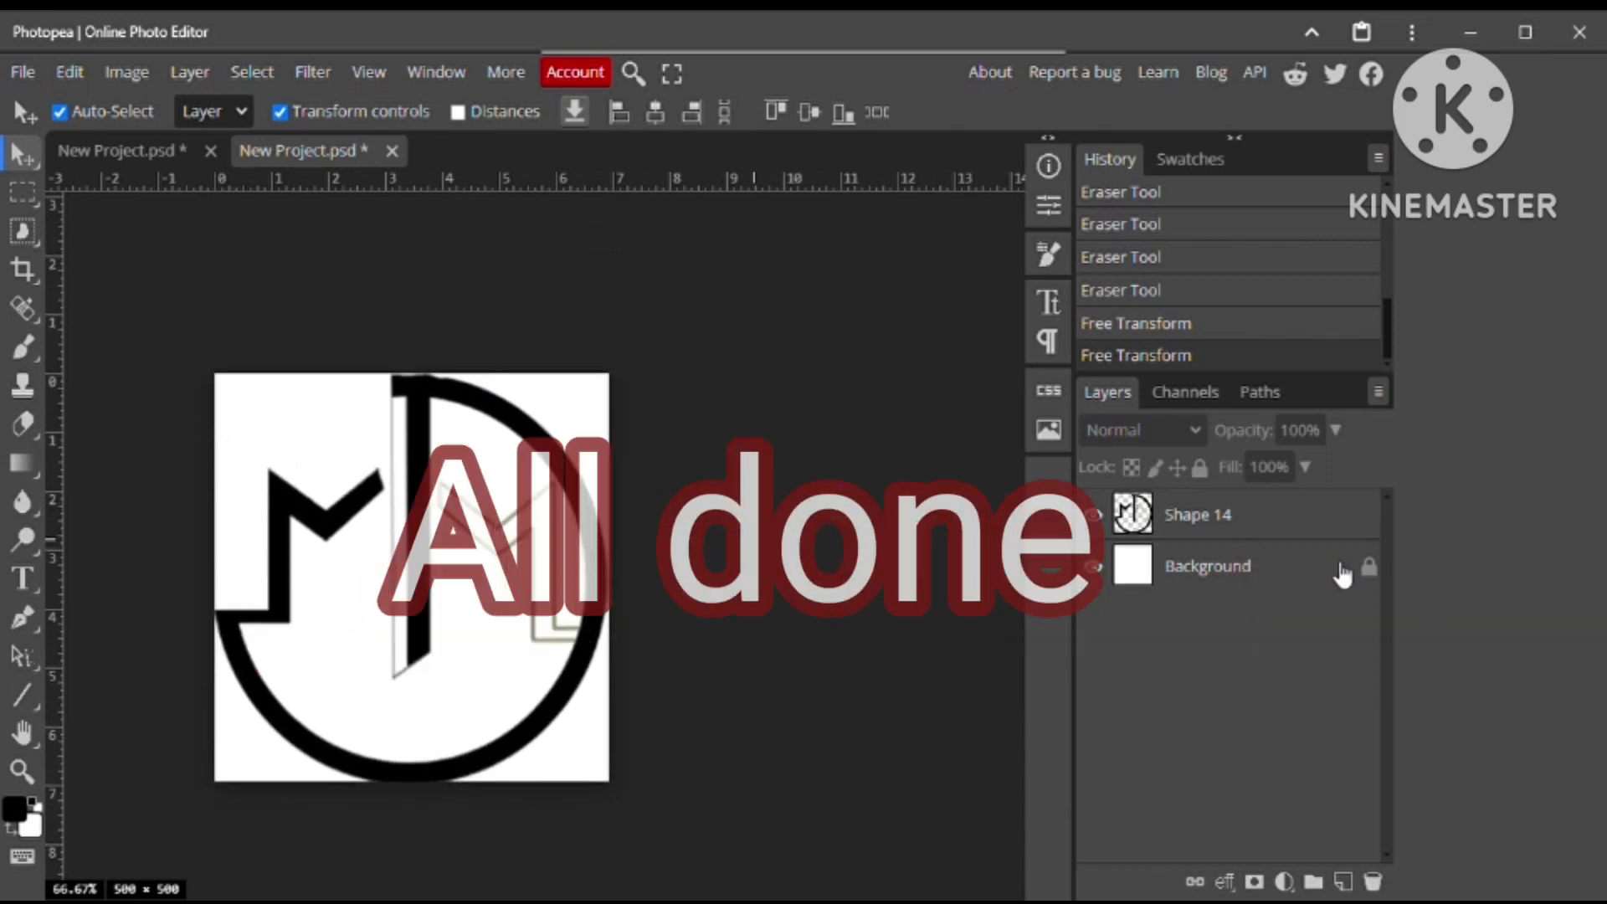
Unlock the Background layer and delete it
left_click(1371, 567)
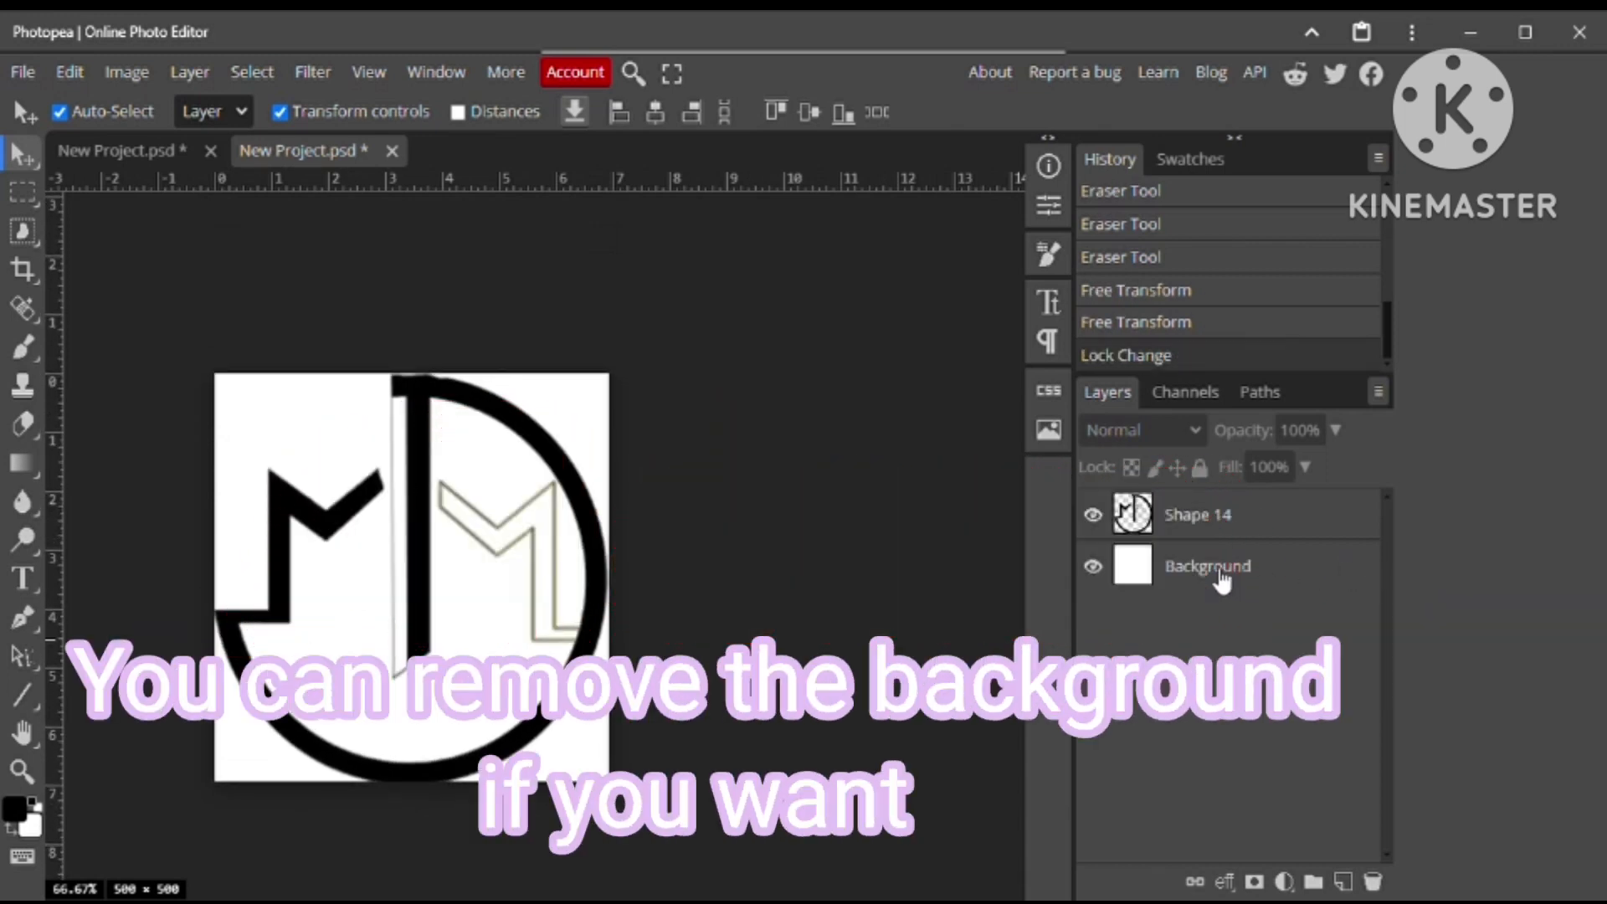
left_click(1222, 578)
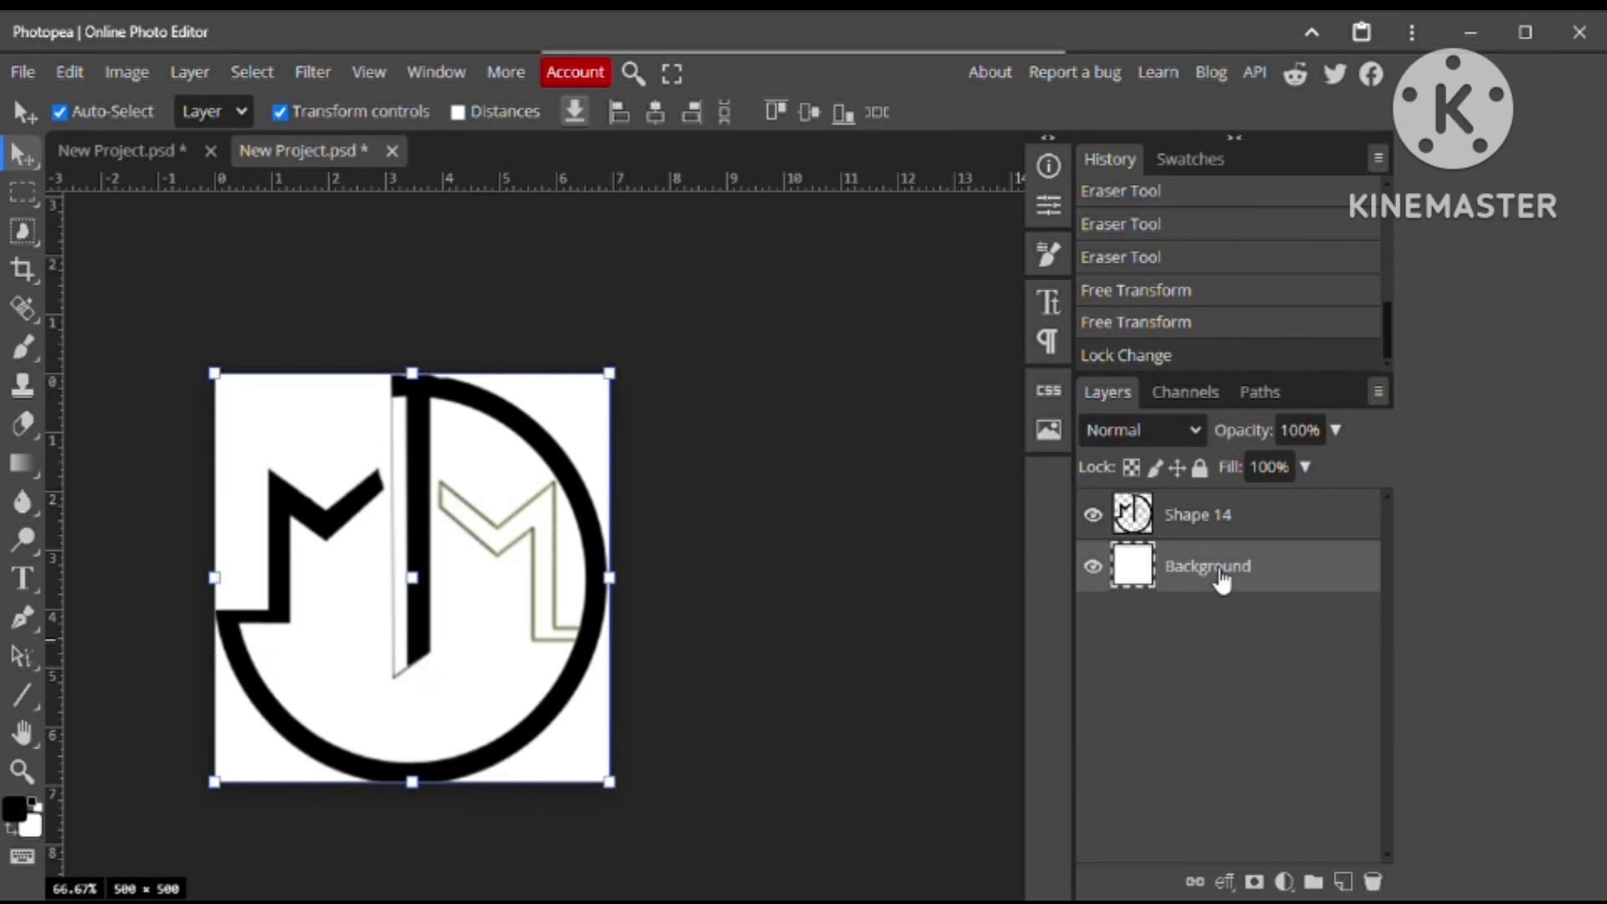
right_click(1266, 584)
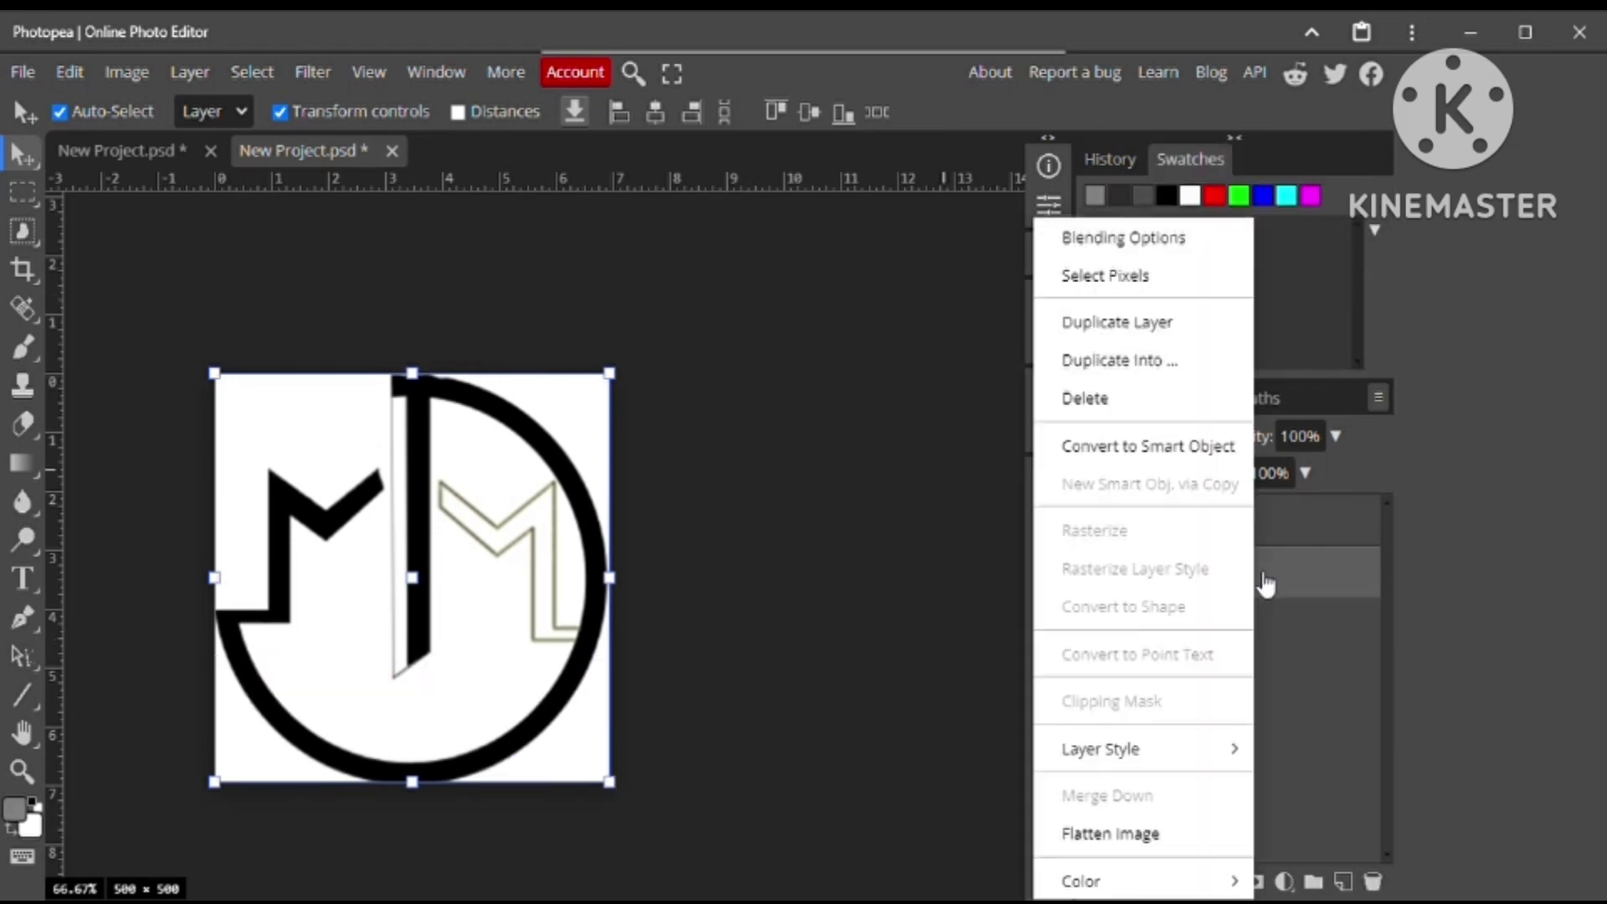
left_click(1089, 399)
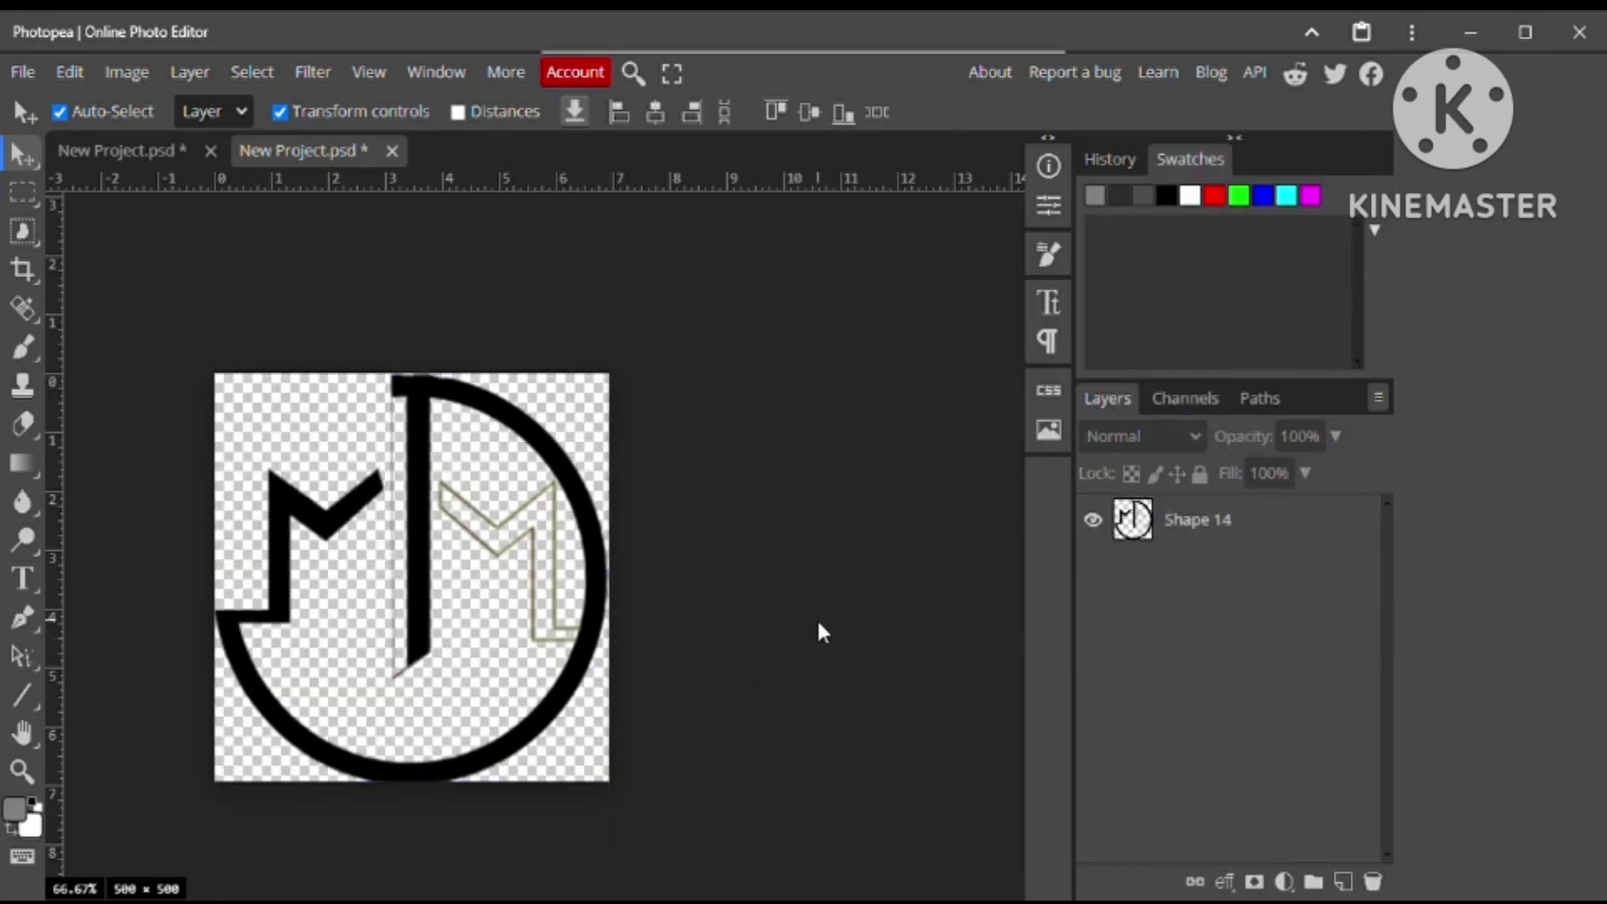
Open the additional saving options for the logo file
left_click(23, 72)
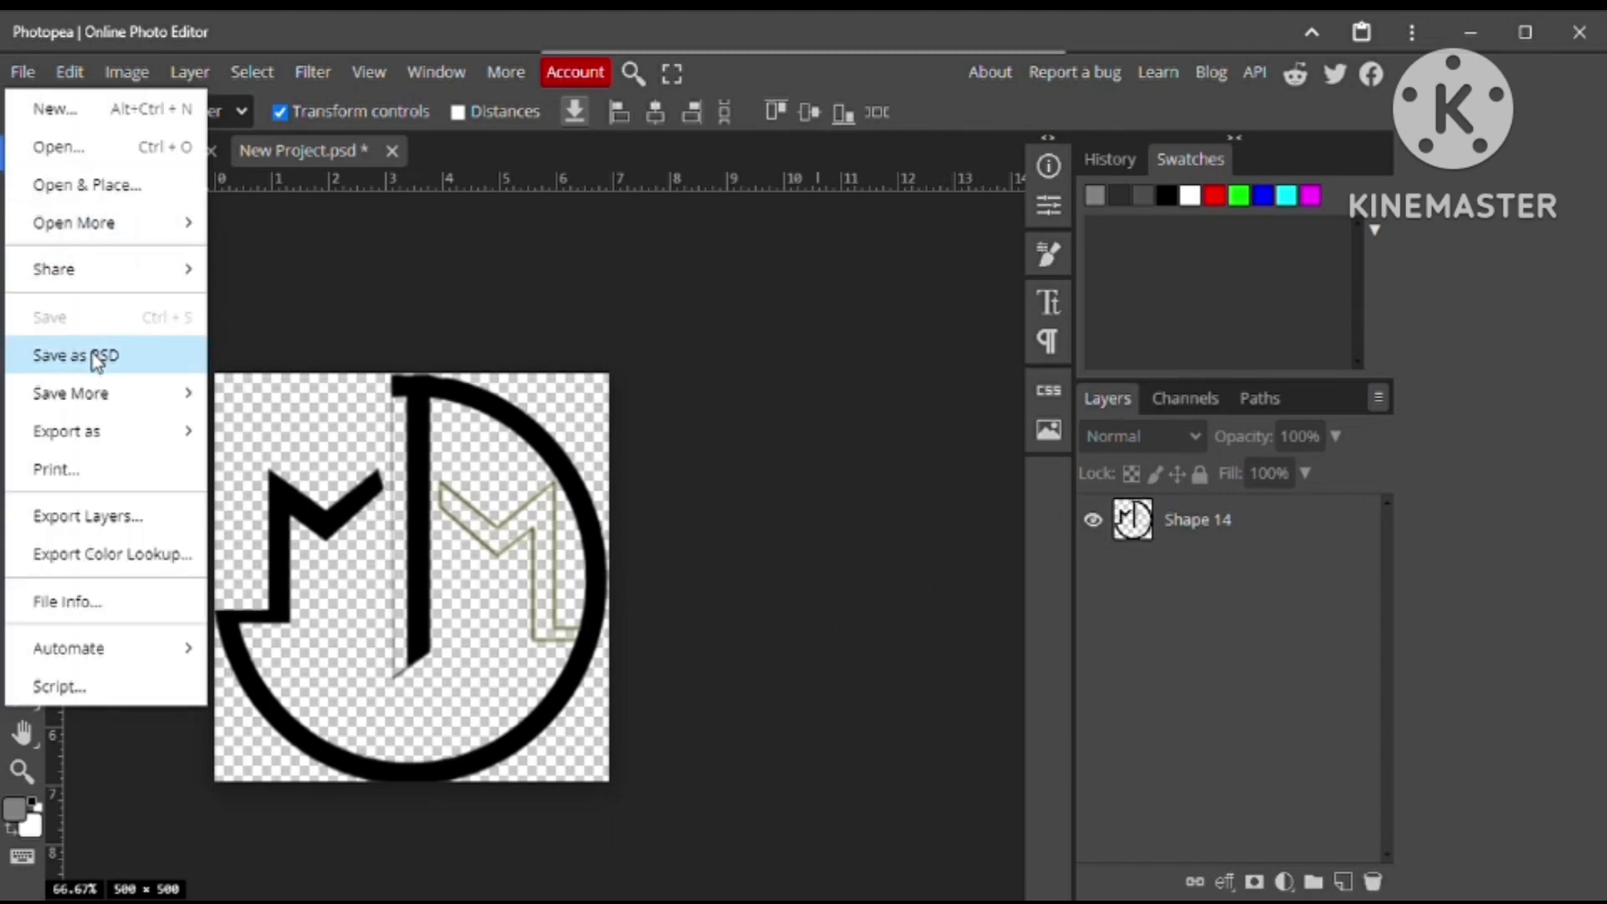
mouse_move(100, 406)
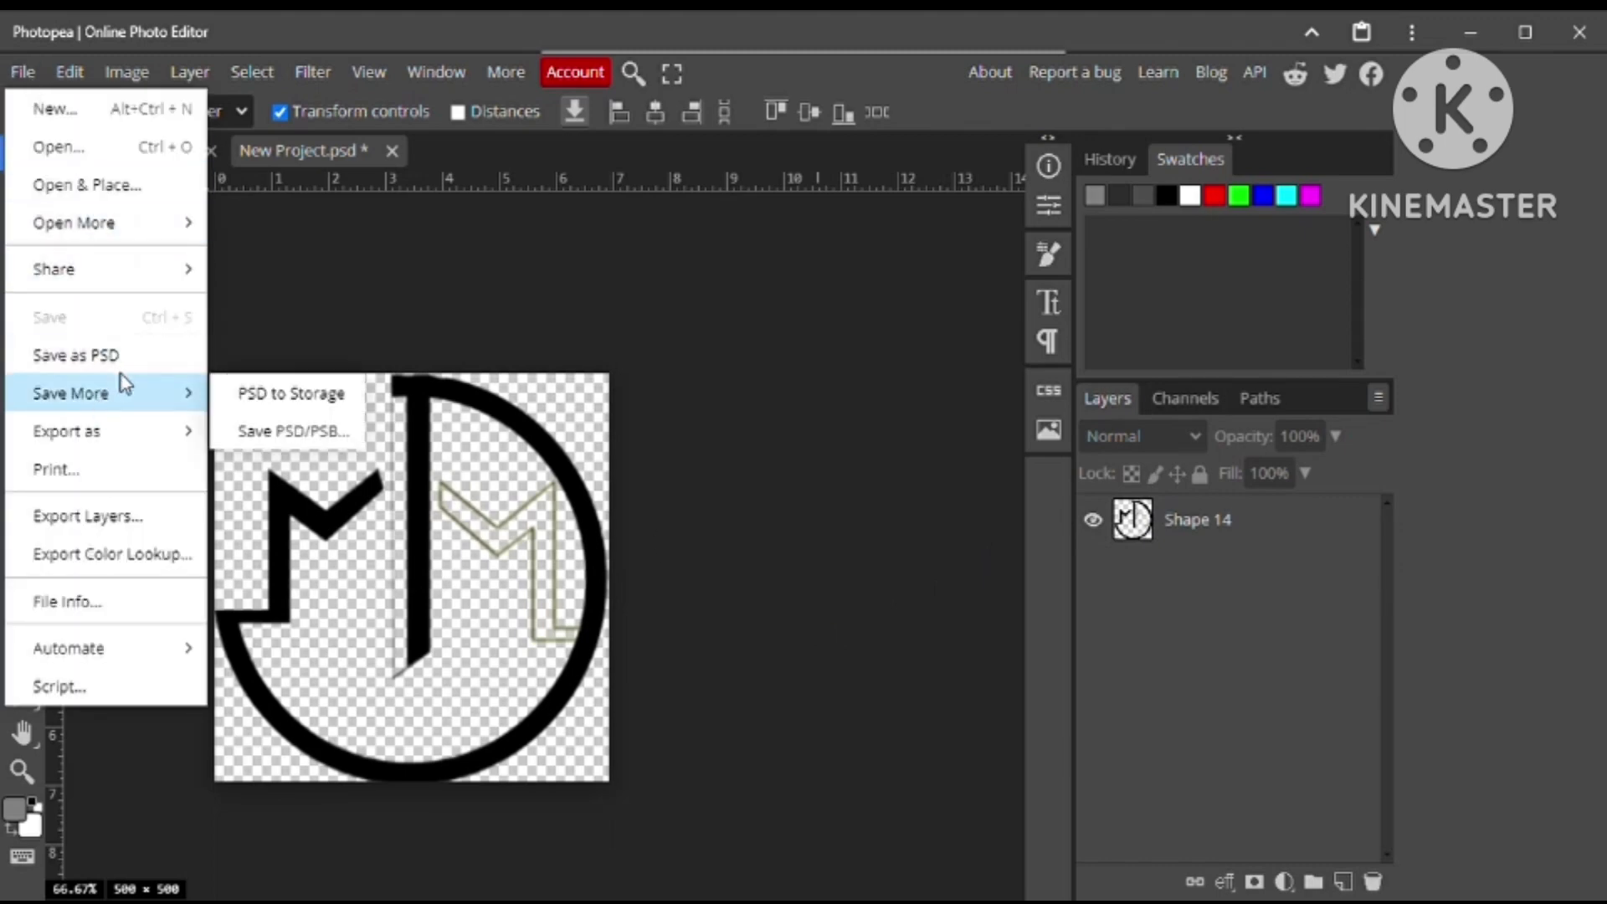